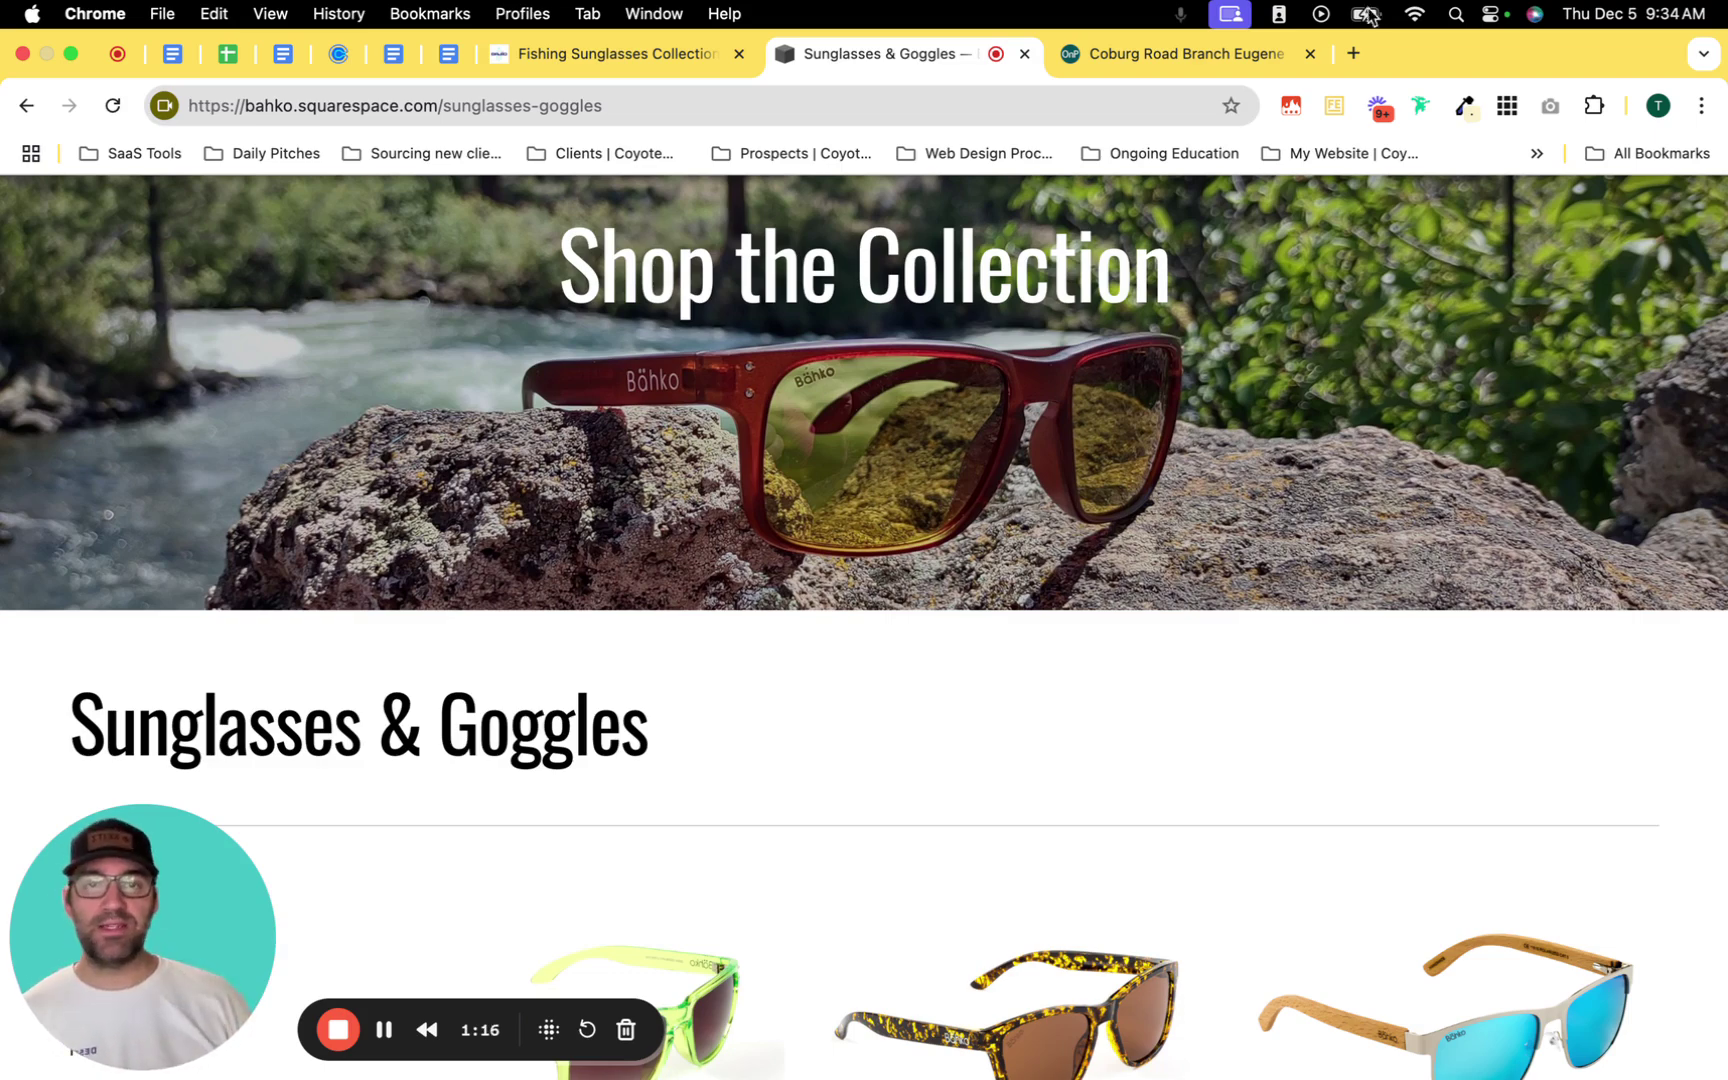
Leave the full-screen preview to show the Shop categories beside the Sunglasses & Goggles preview
key(ctrl+super+f)
key(Escape)
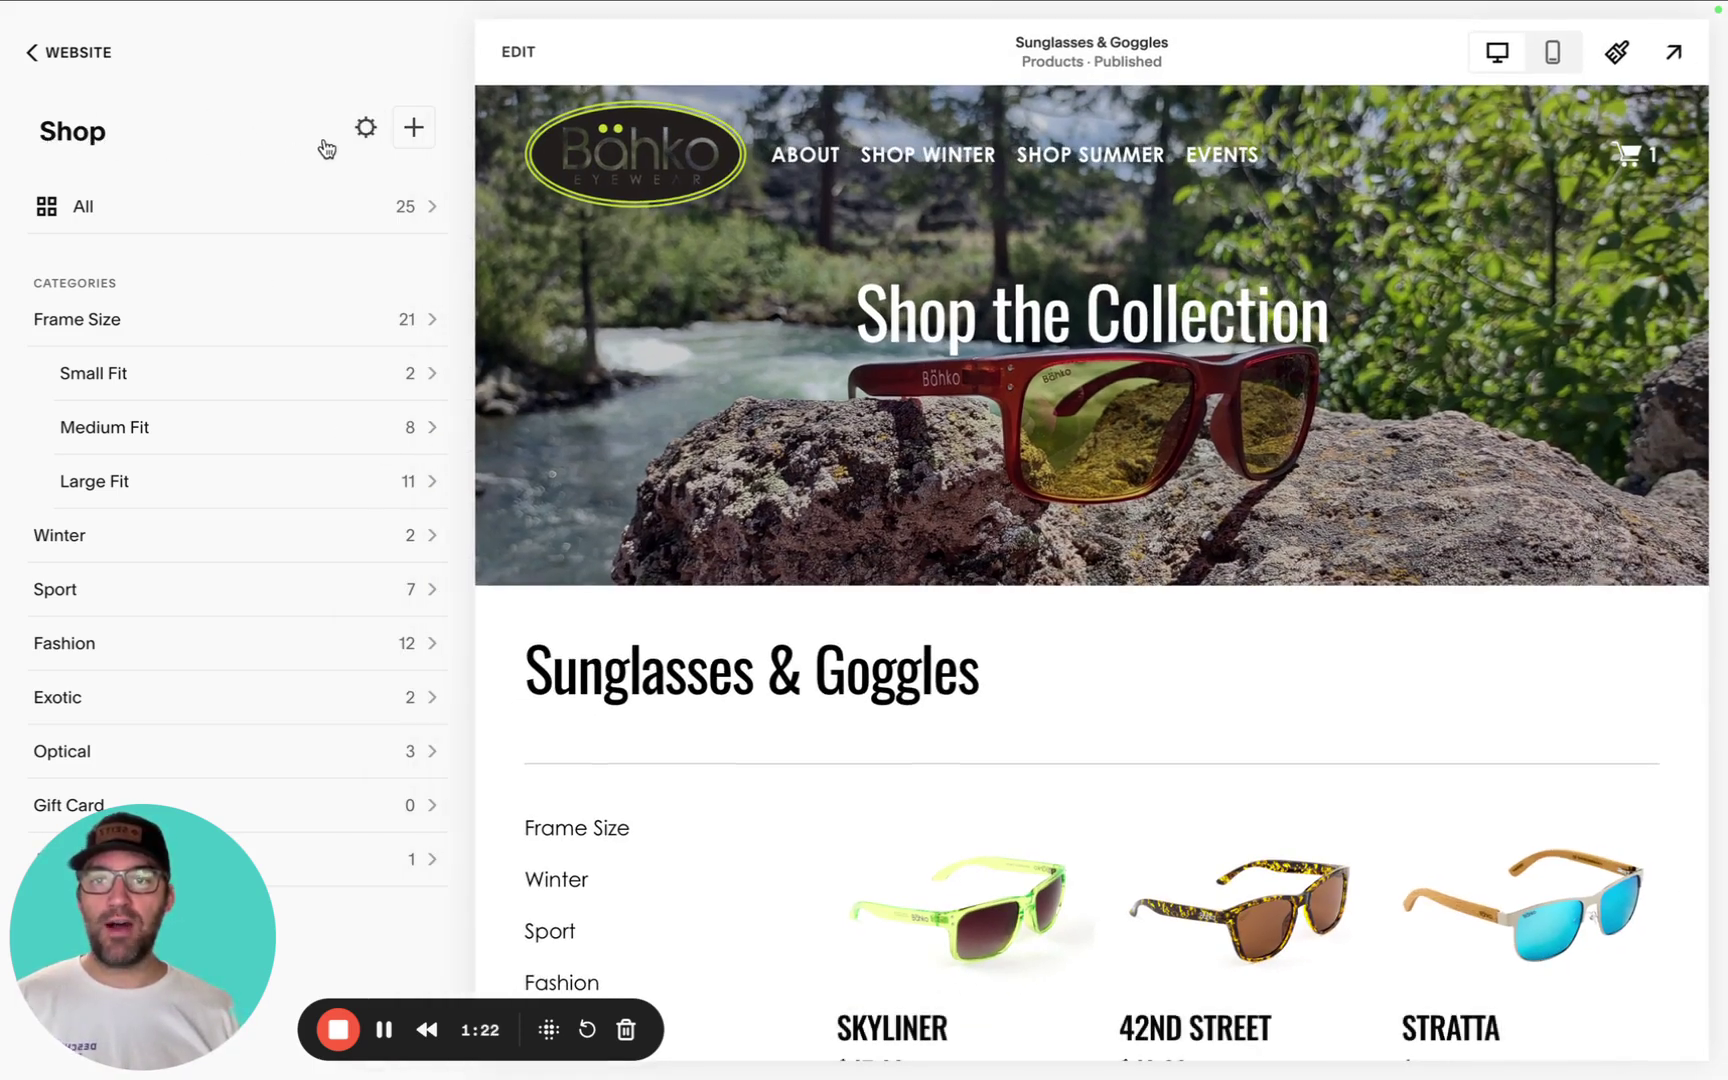
Open the Shop page's Store Settings and go to its Categories section
click(31, 53)
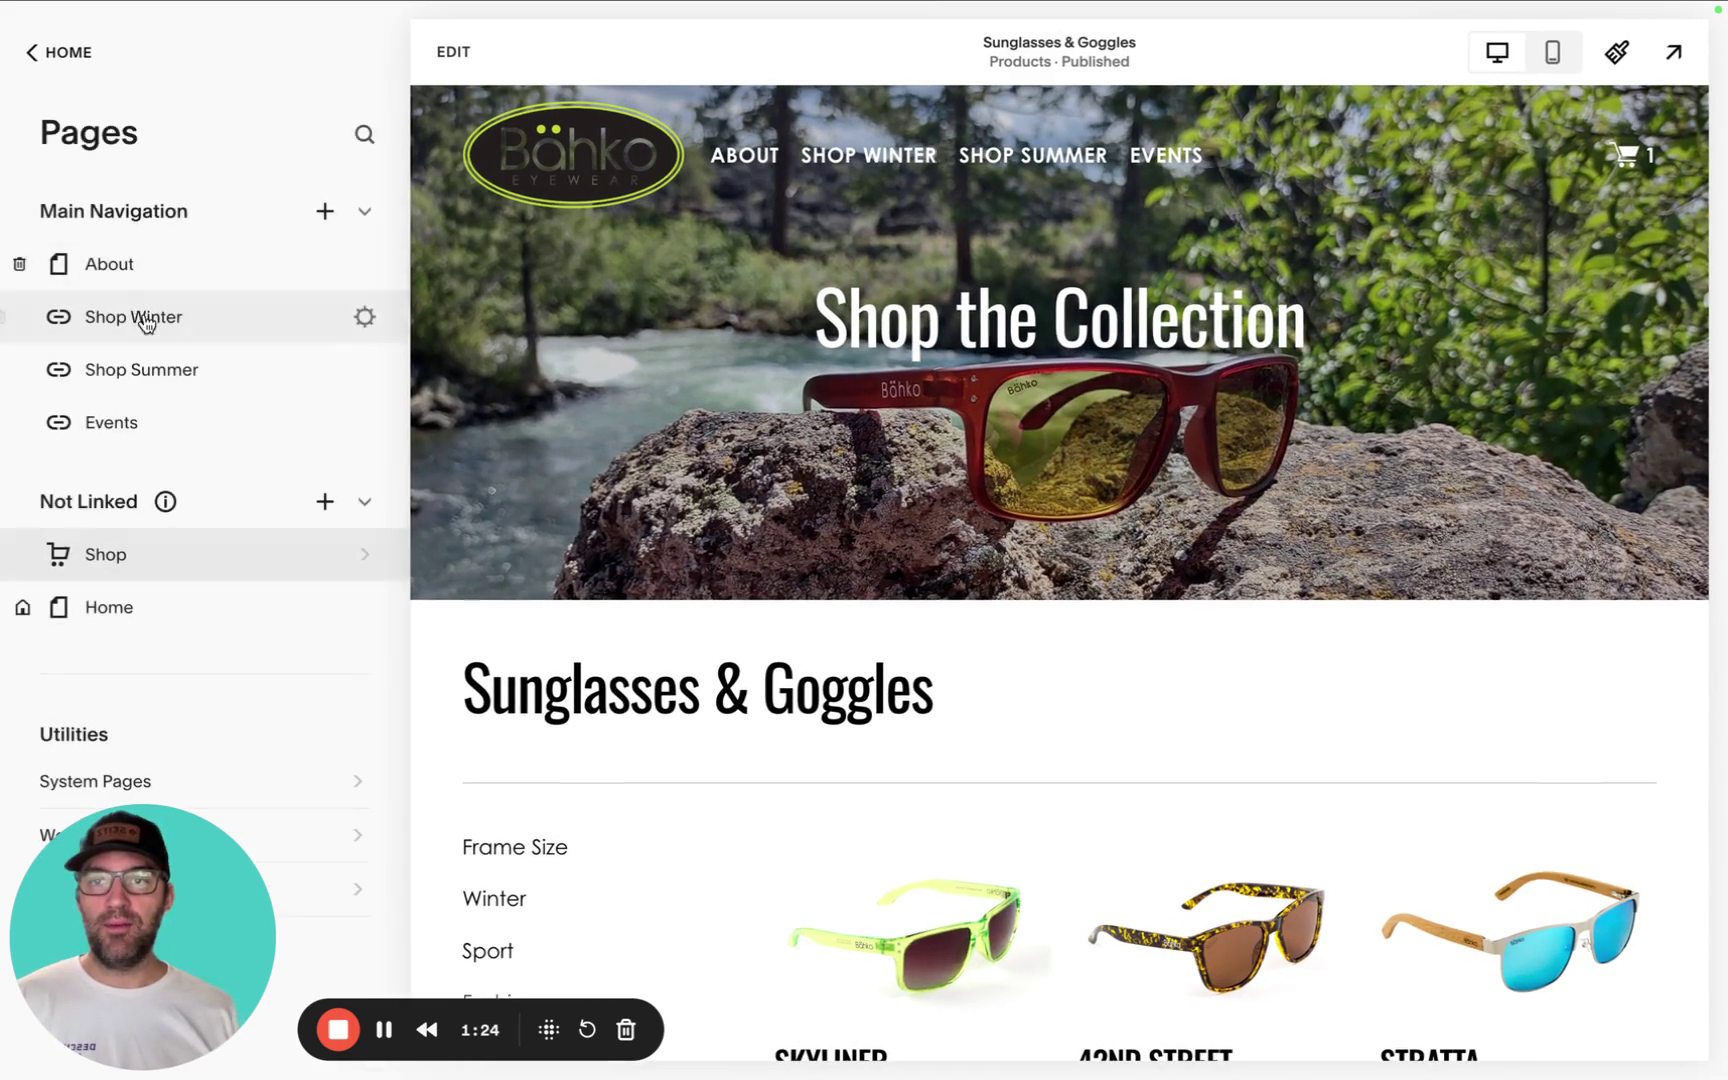
click(185, 564)
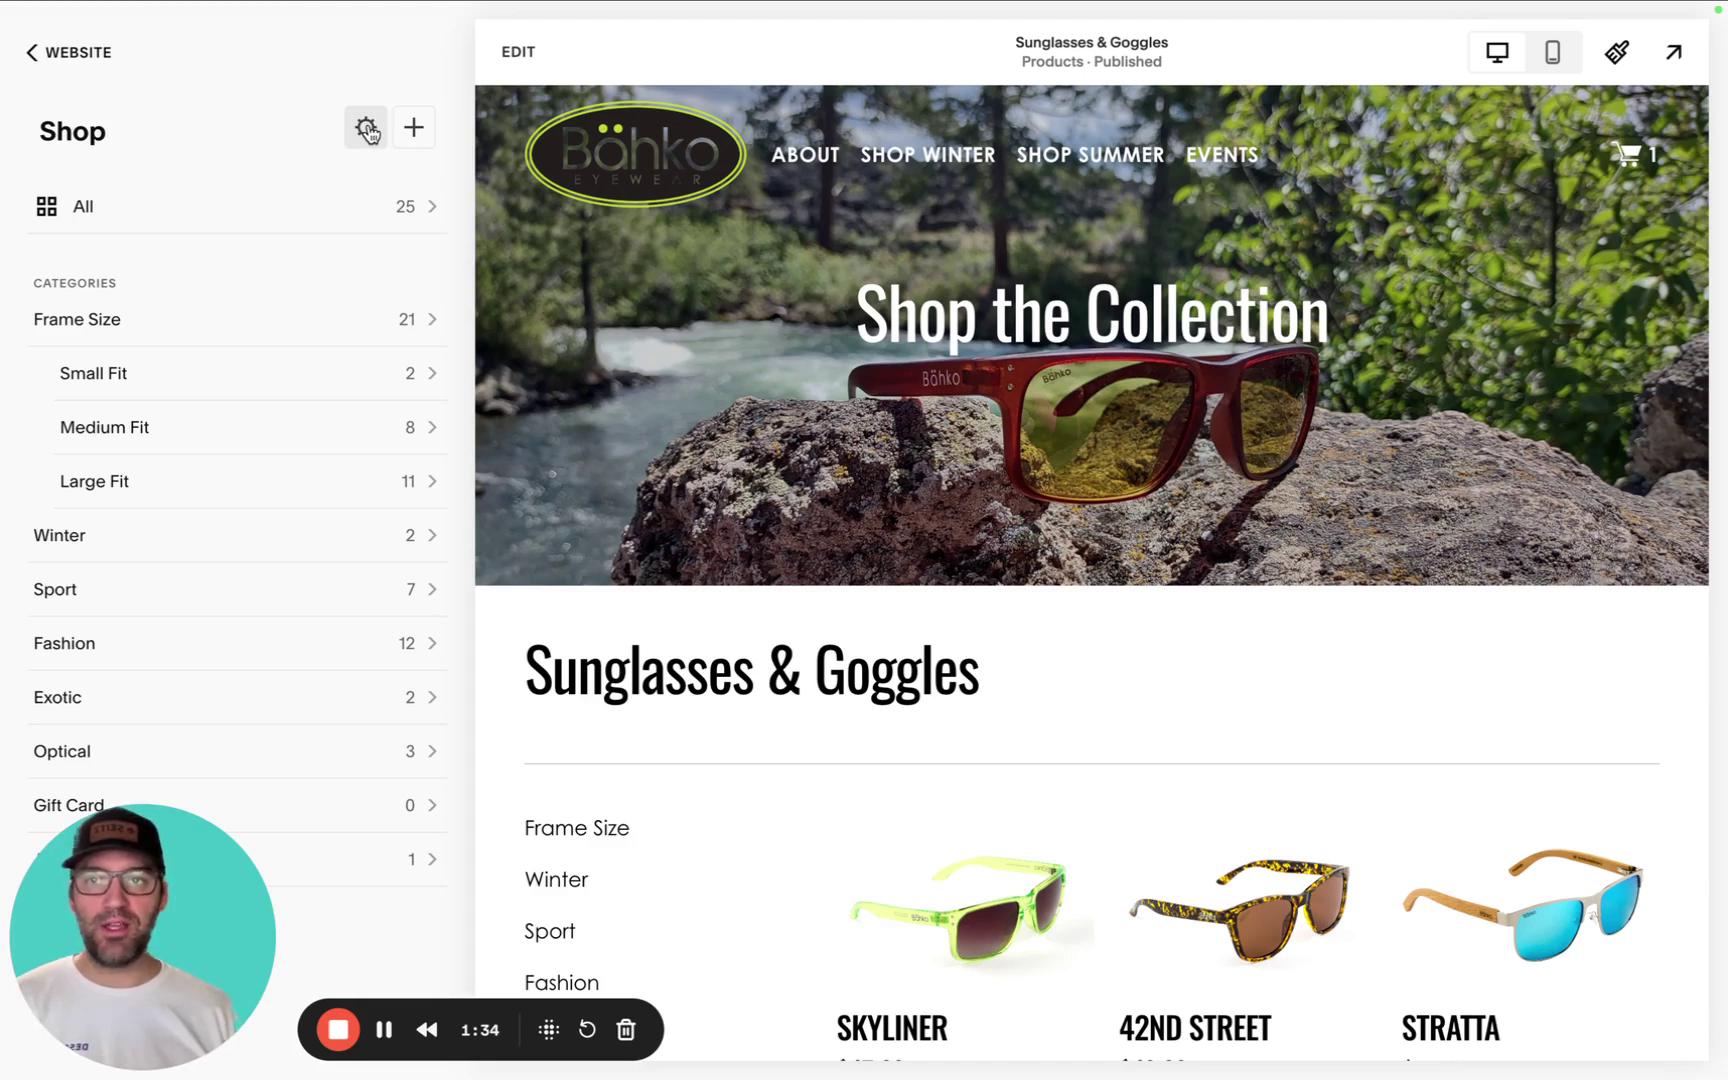
click(367, 129)
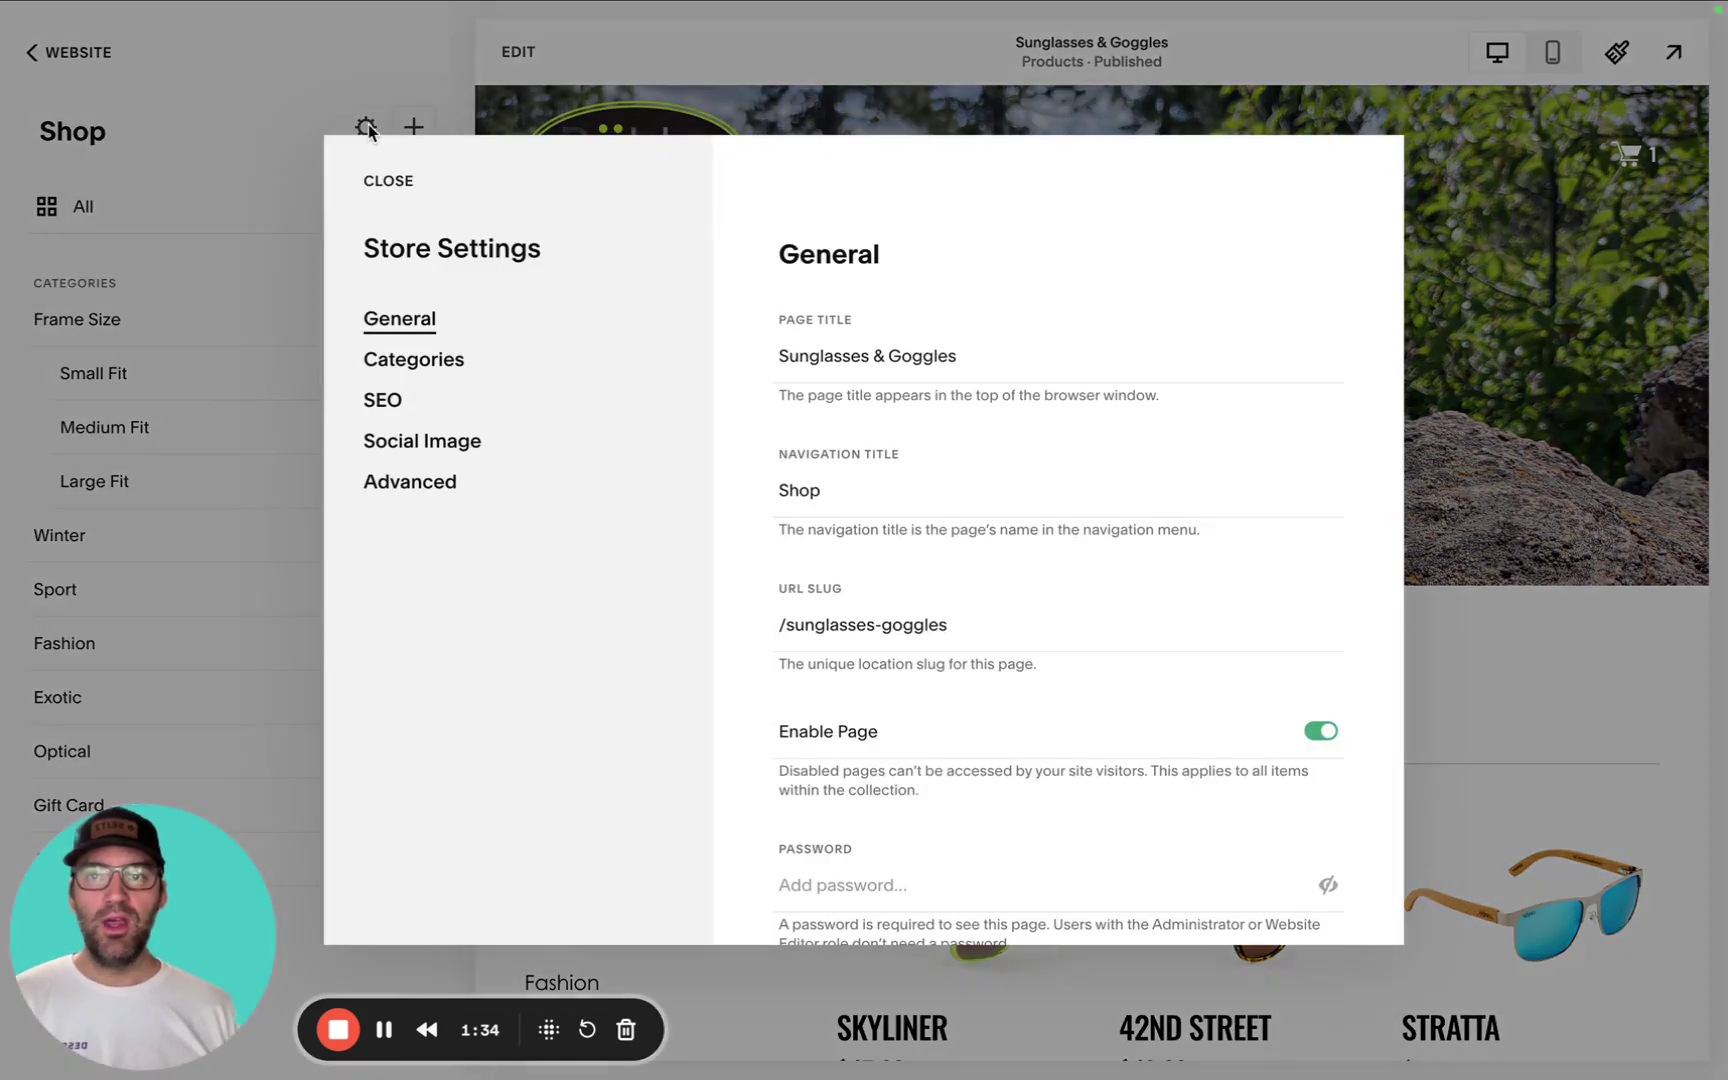
click(430, 376)
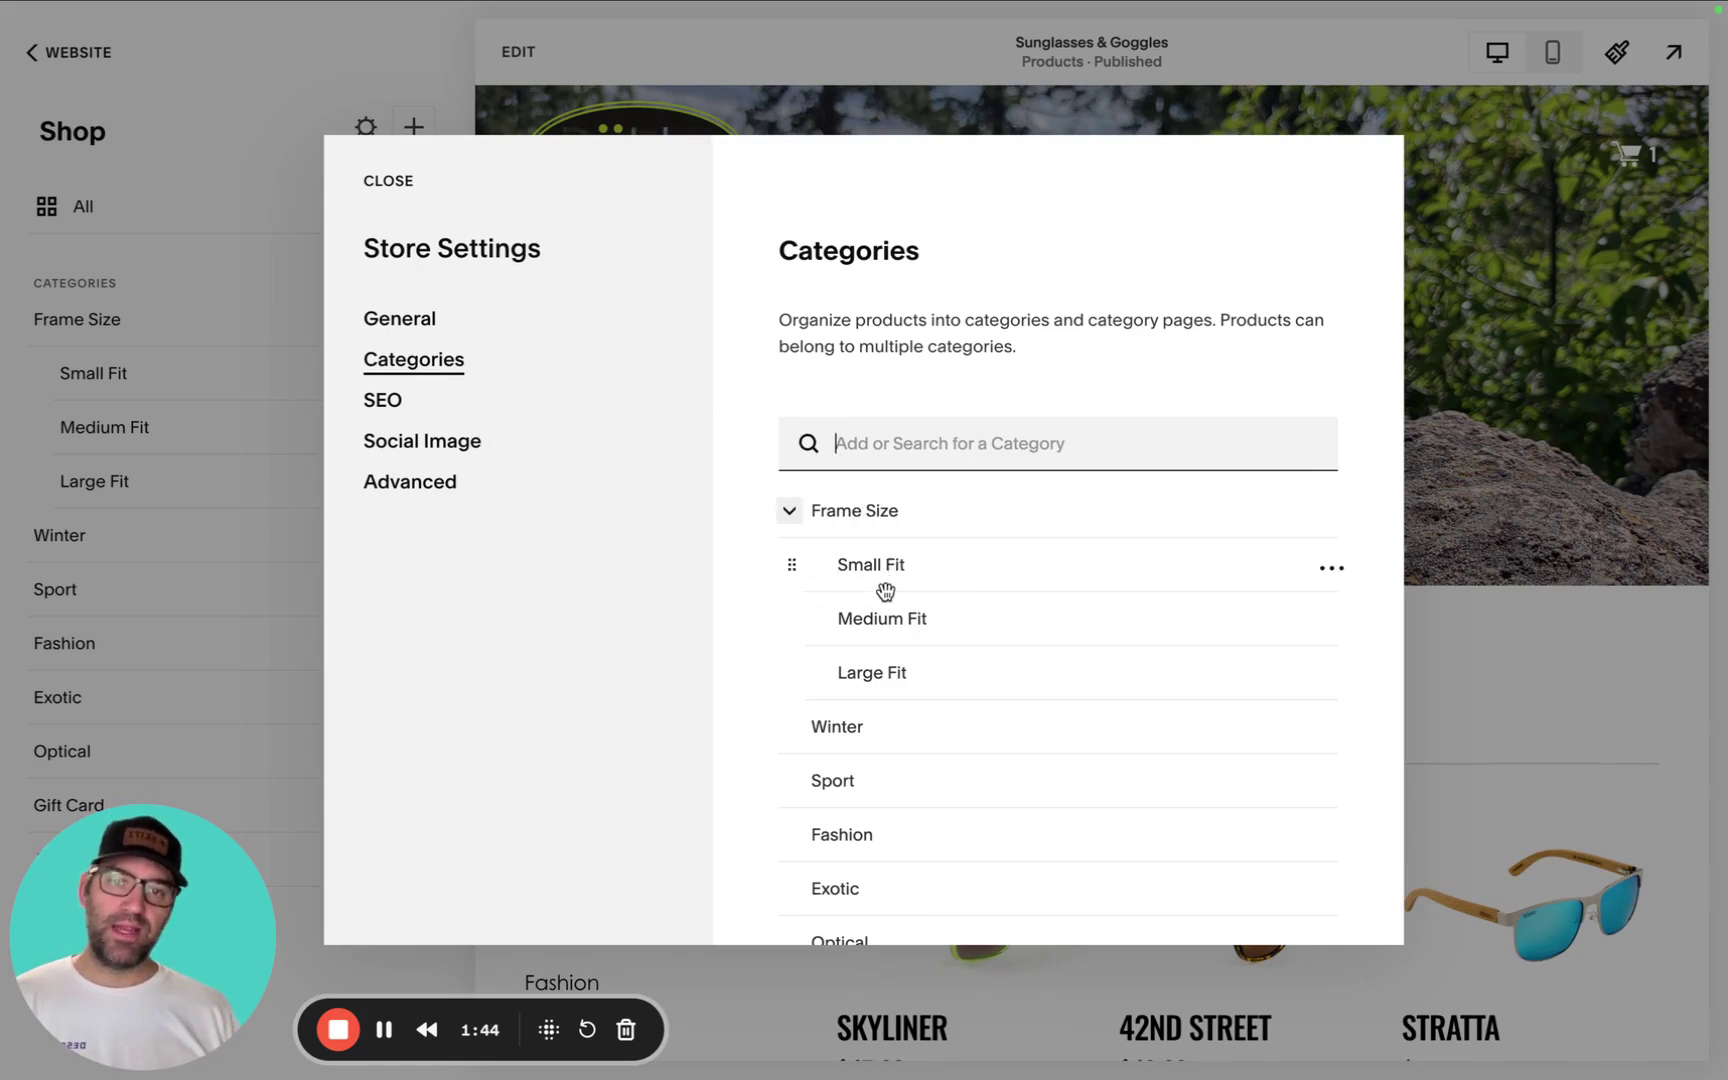
scroll(1117, 487, down, 1)
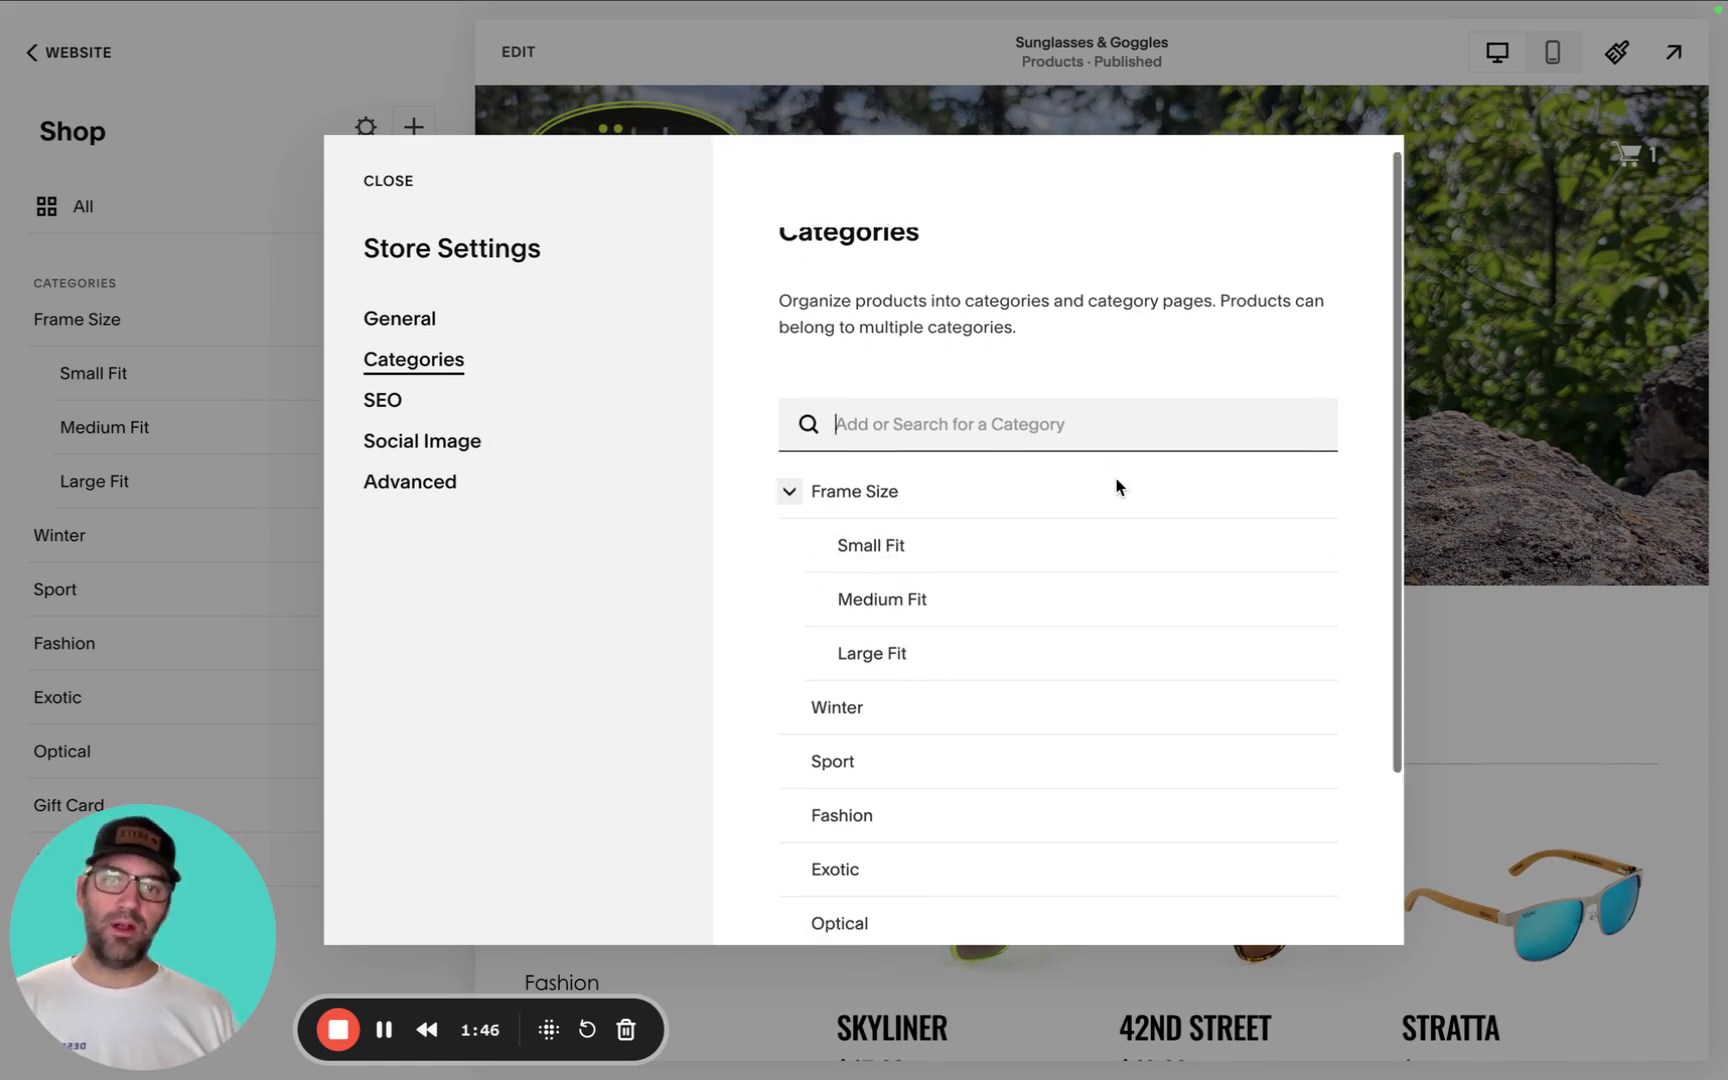
scroll(1117, 487, up, 1)
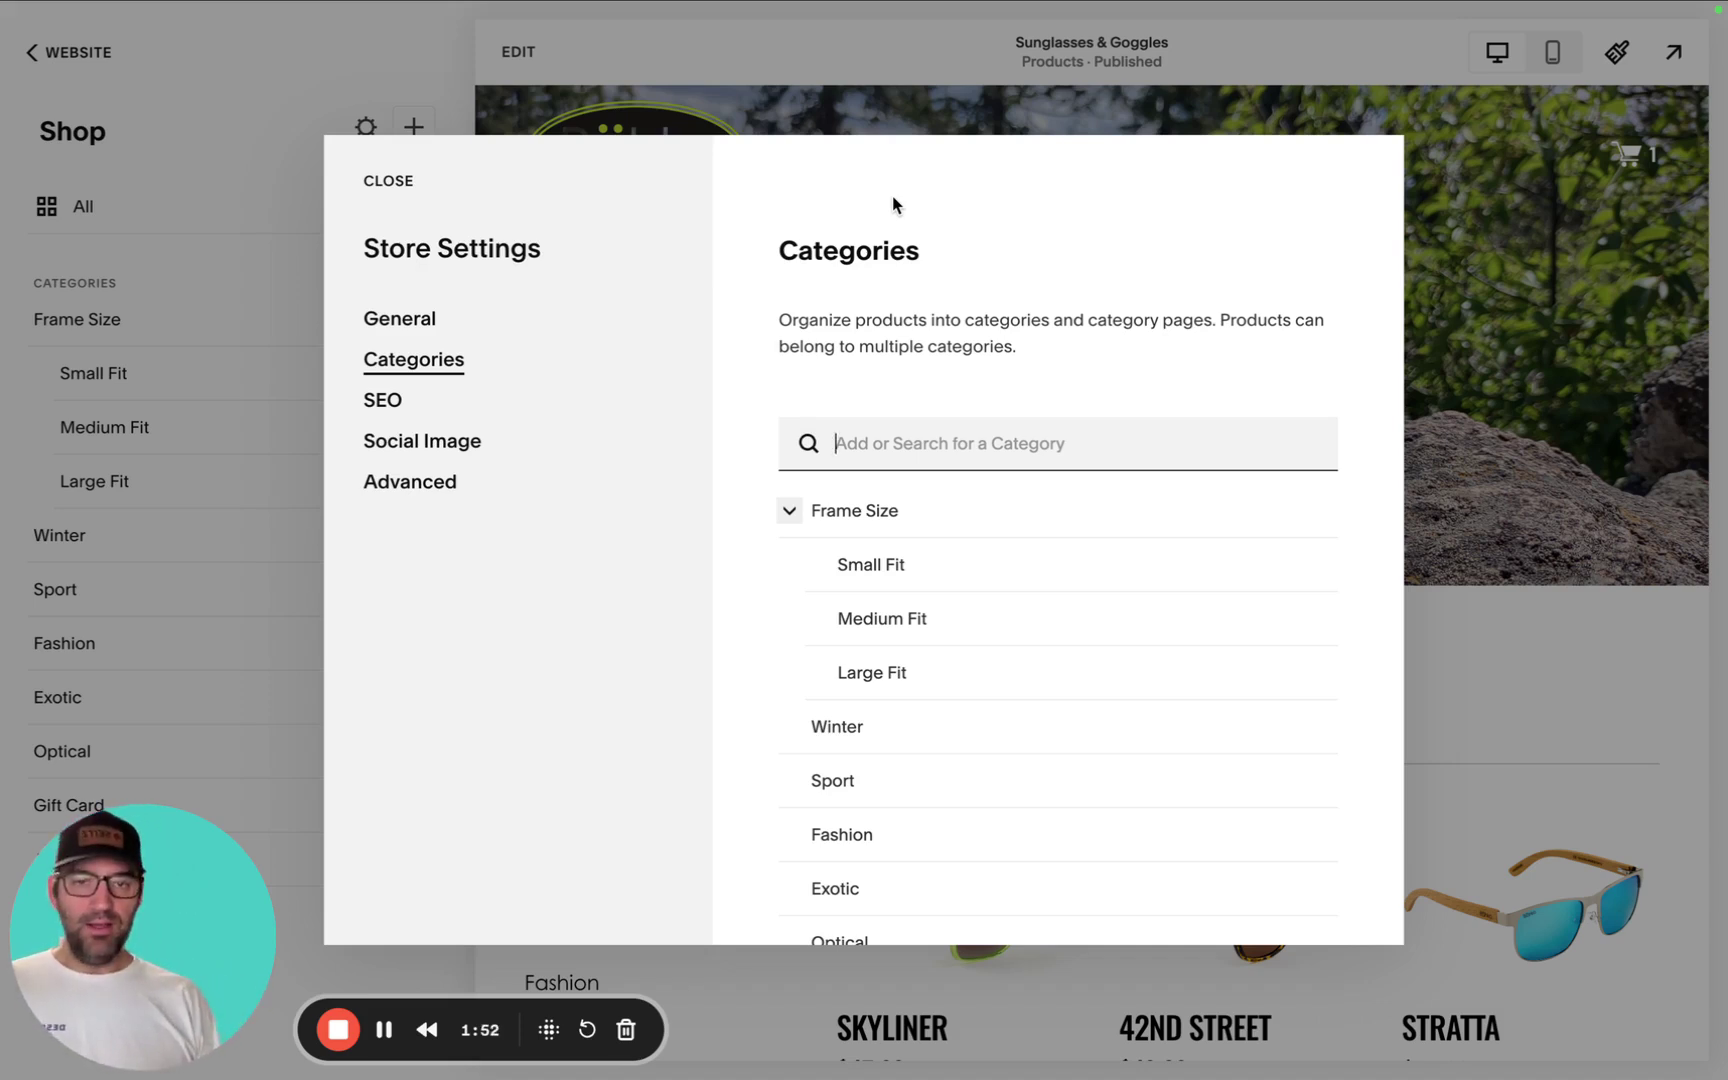
Add three store categories: Lens Technology, TAC Polarized and Polycarbonate
text(Lens Techn)
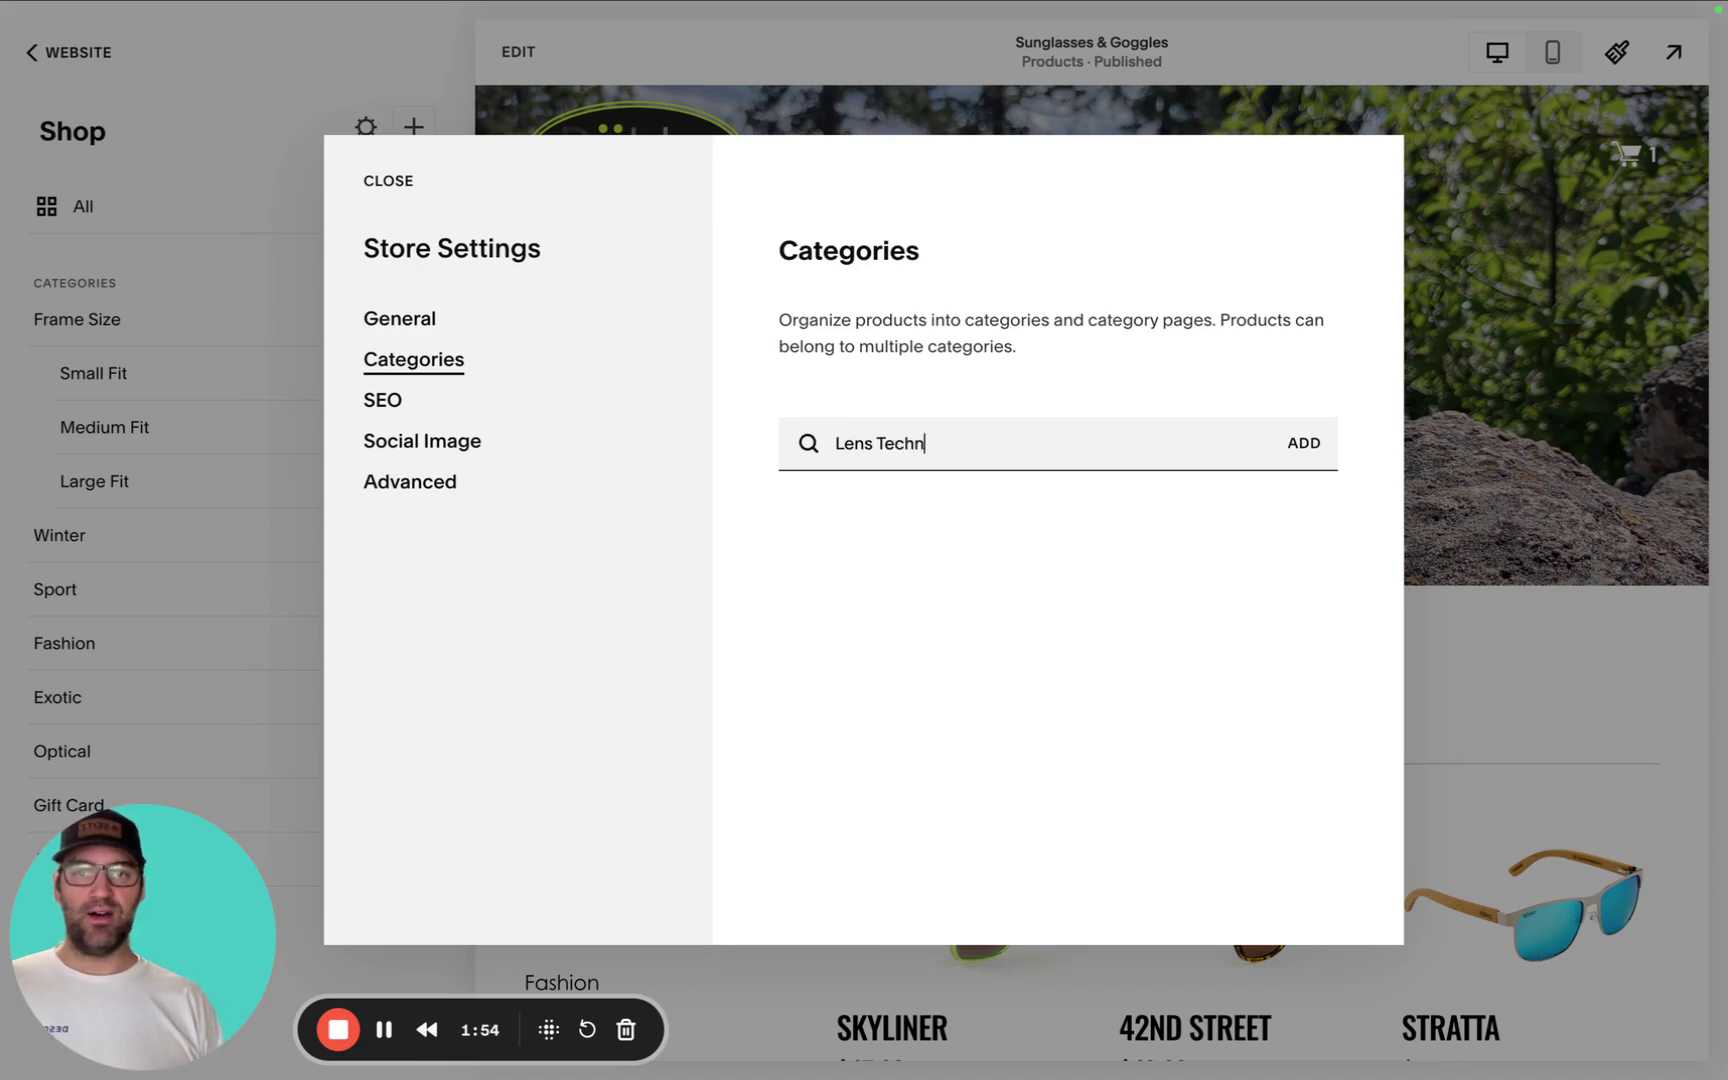
text(ology)
key(Return)
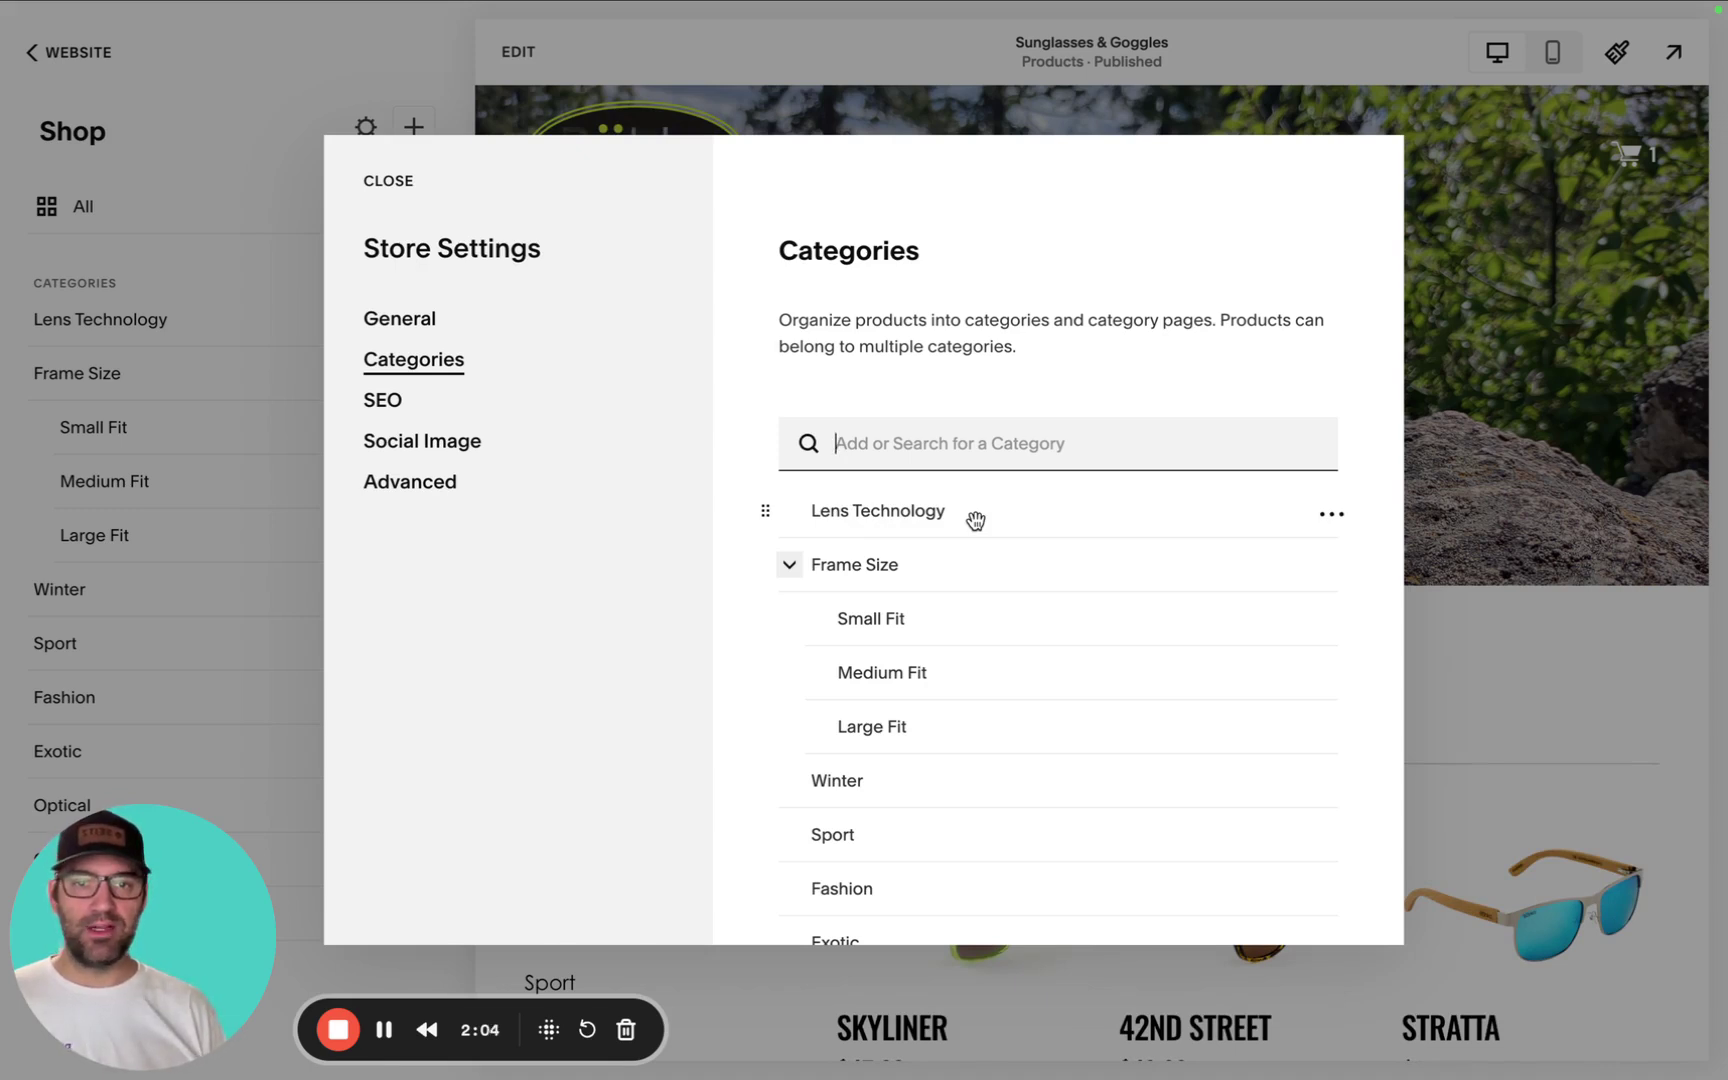
text(TAC Polo)
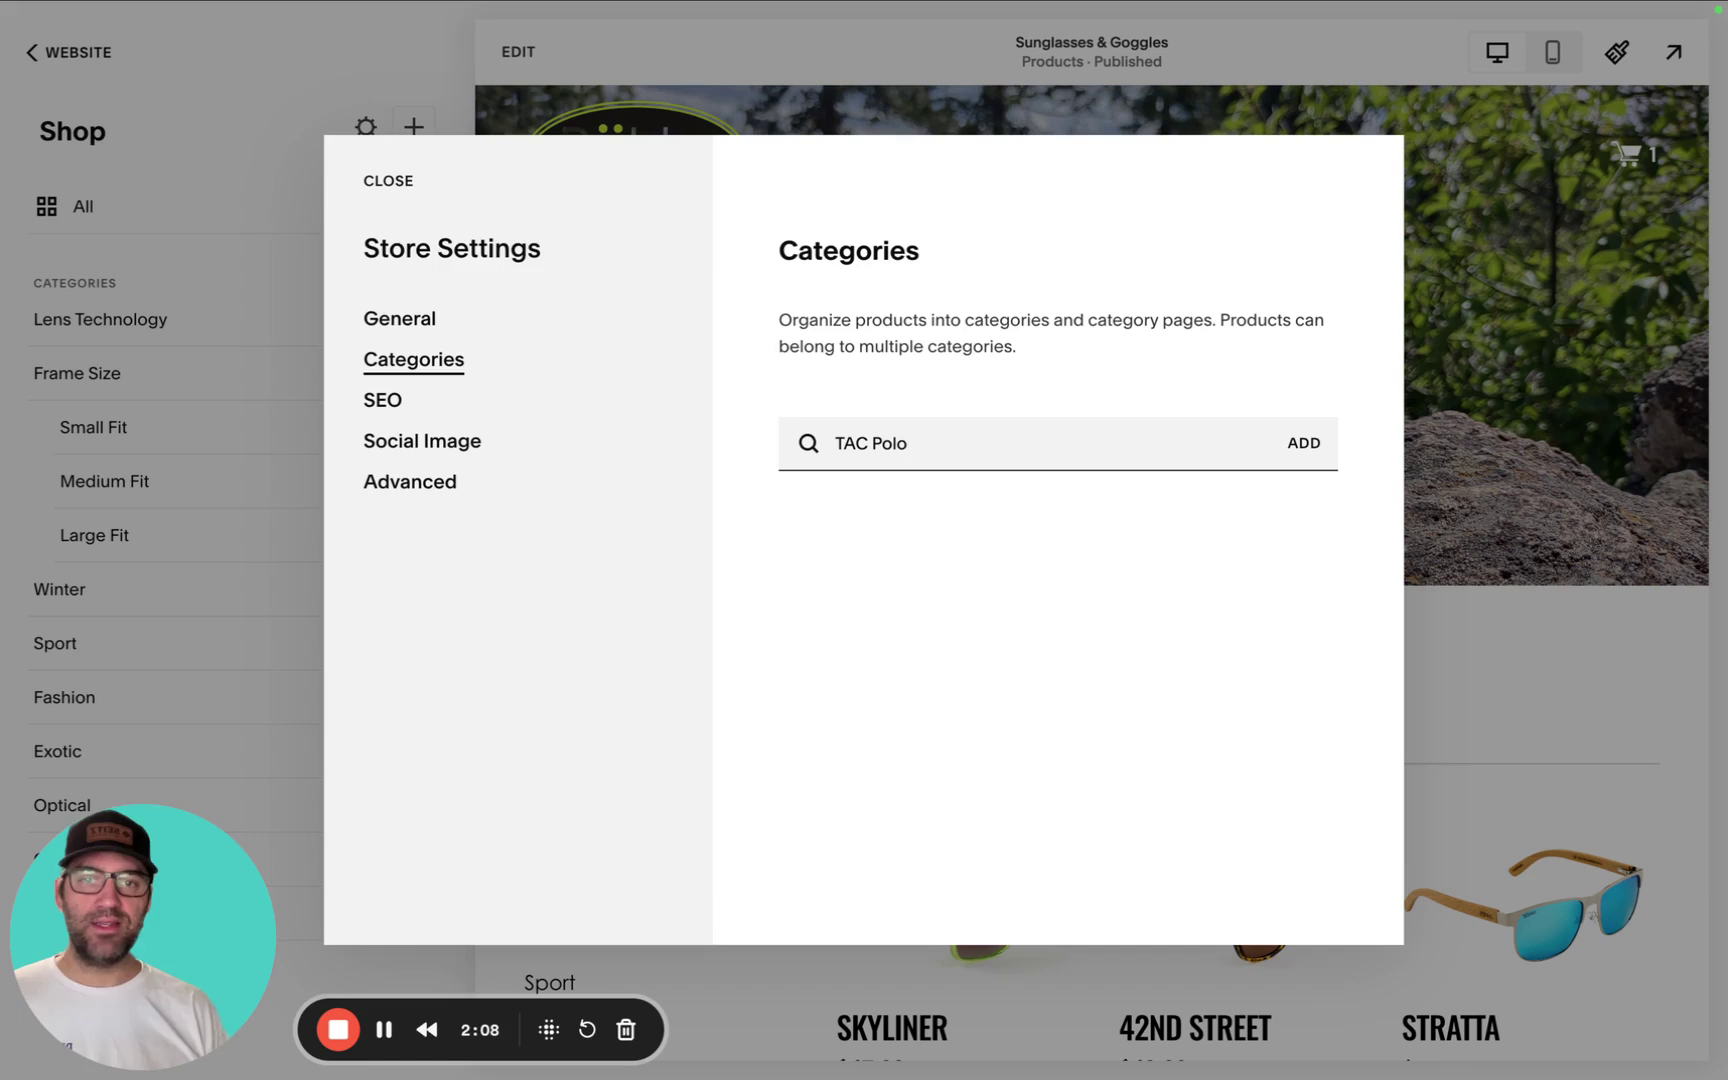
key(BackSpace)
text(arized)
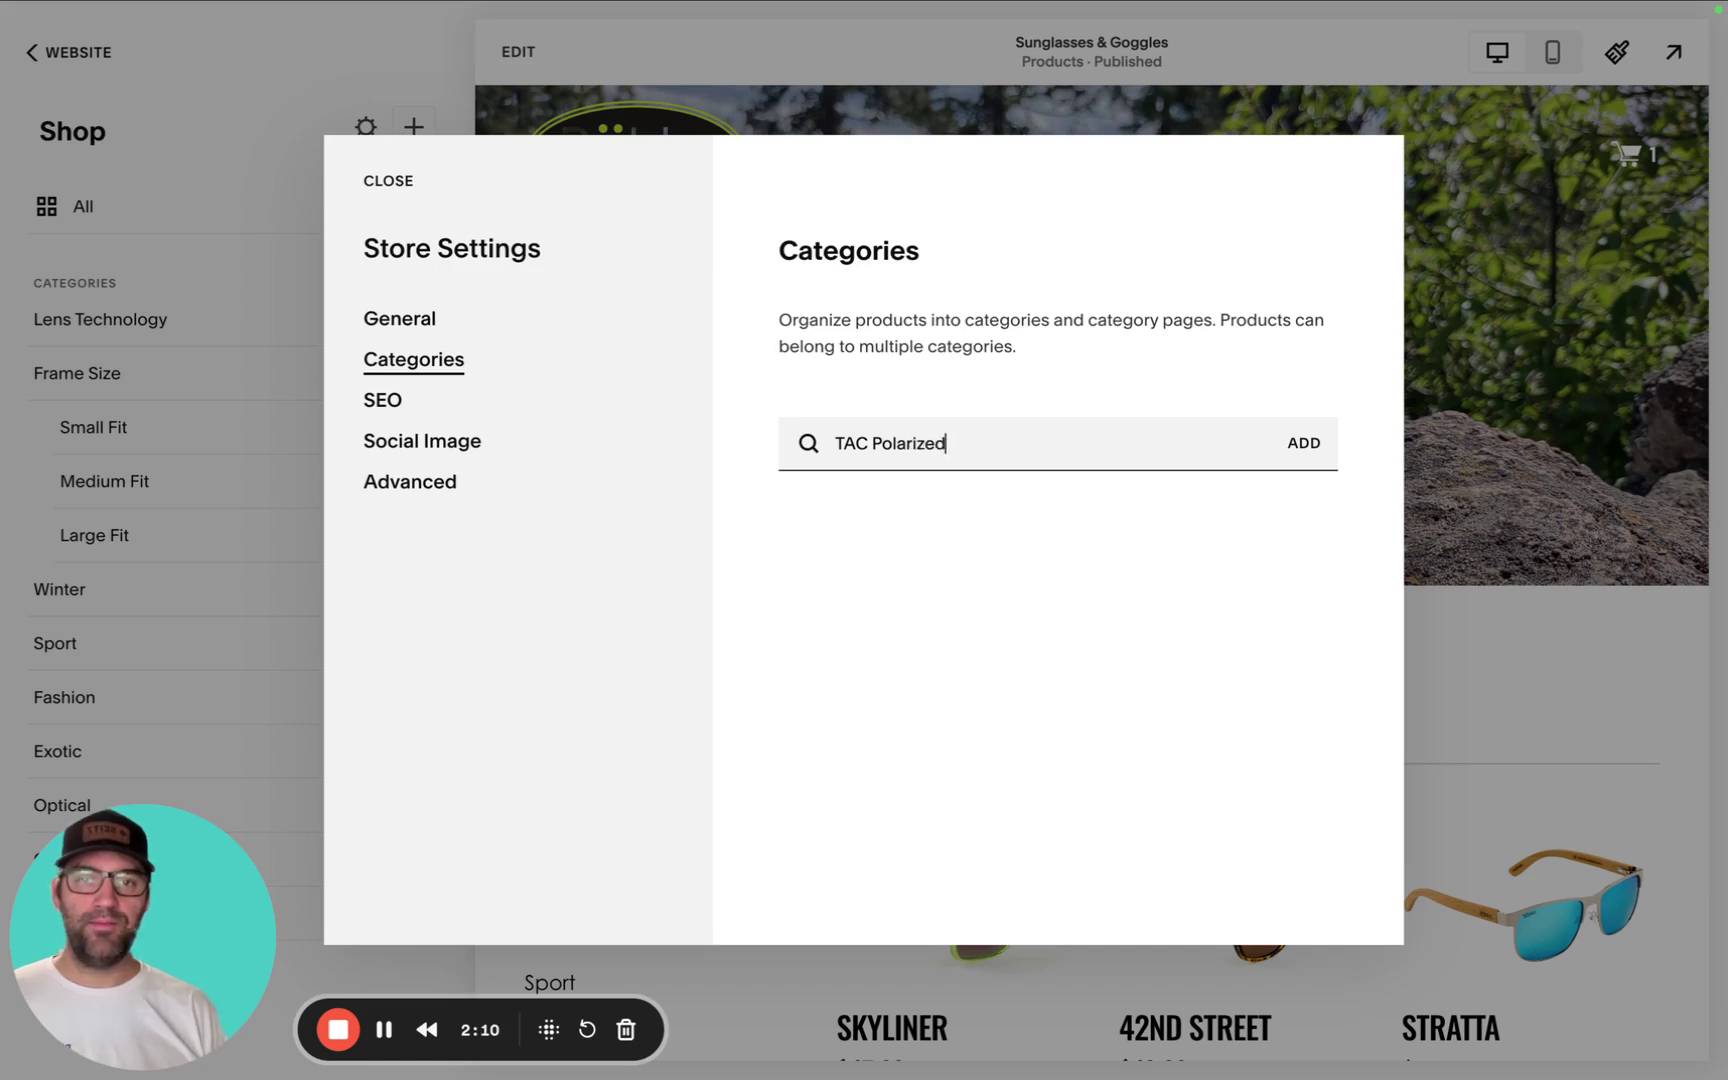
key(Return)
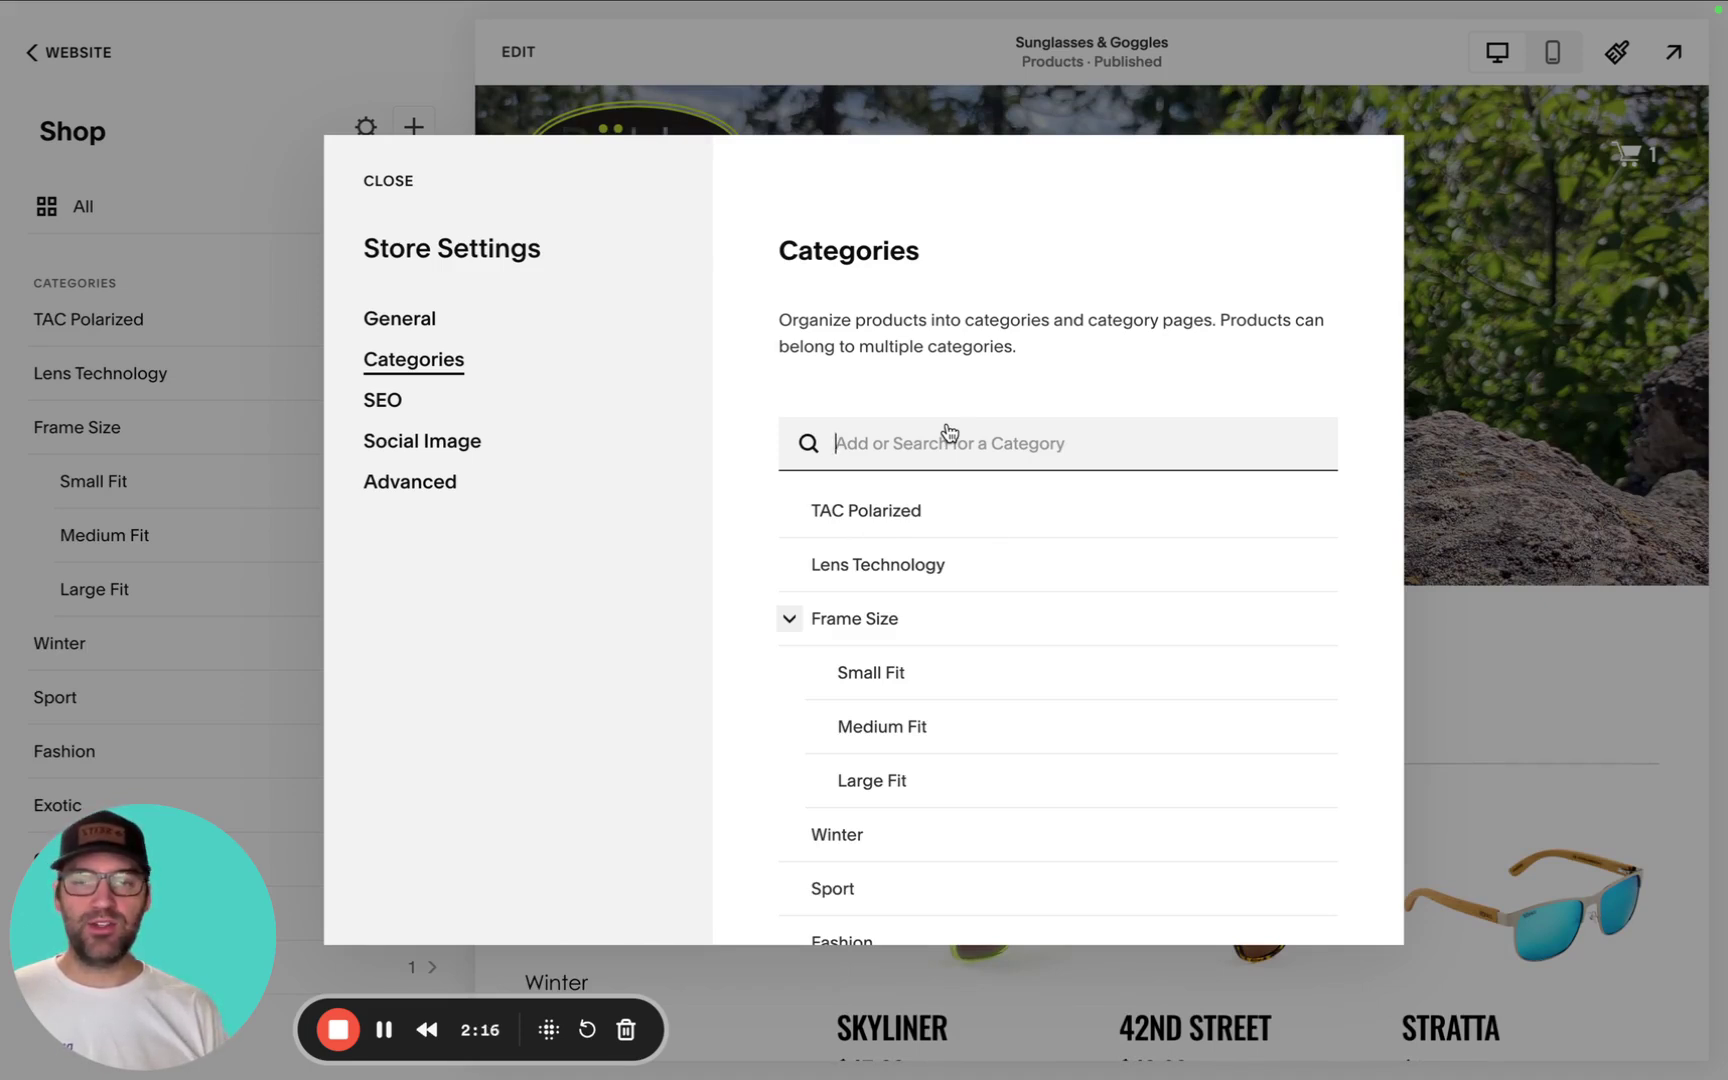
text(Poly)
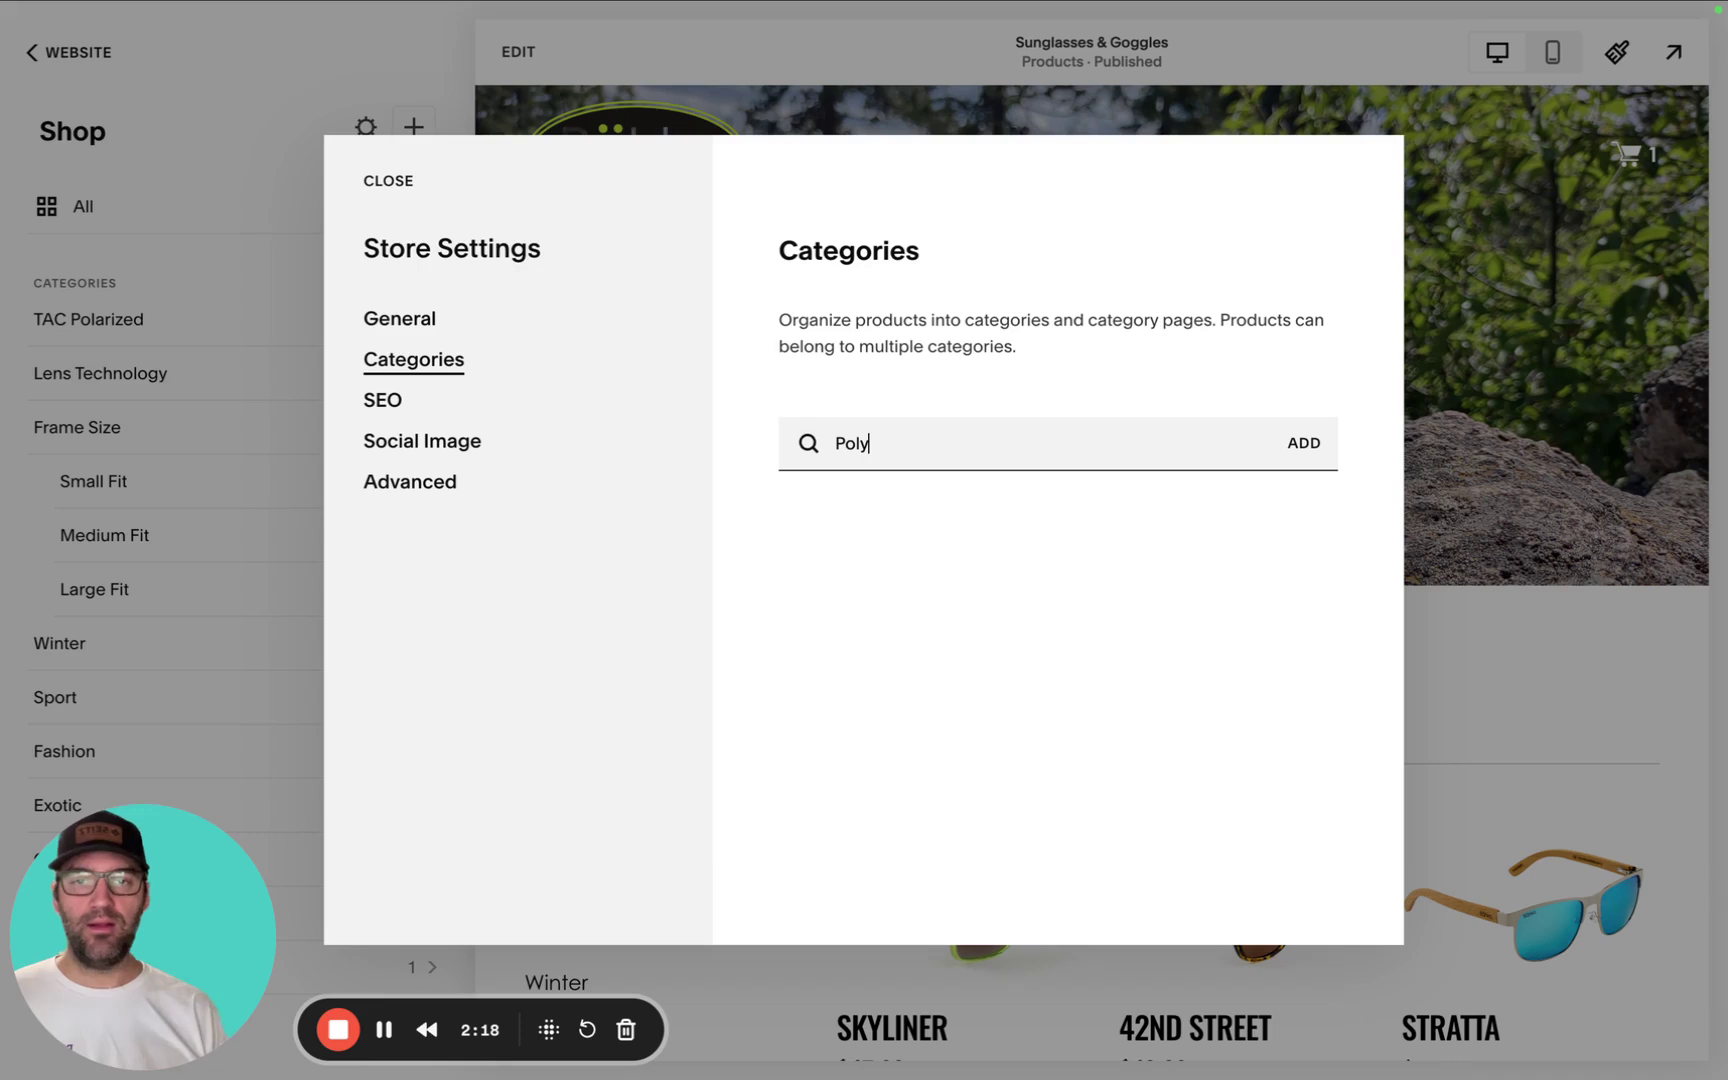
text(carbonate)
key(Return)
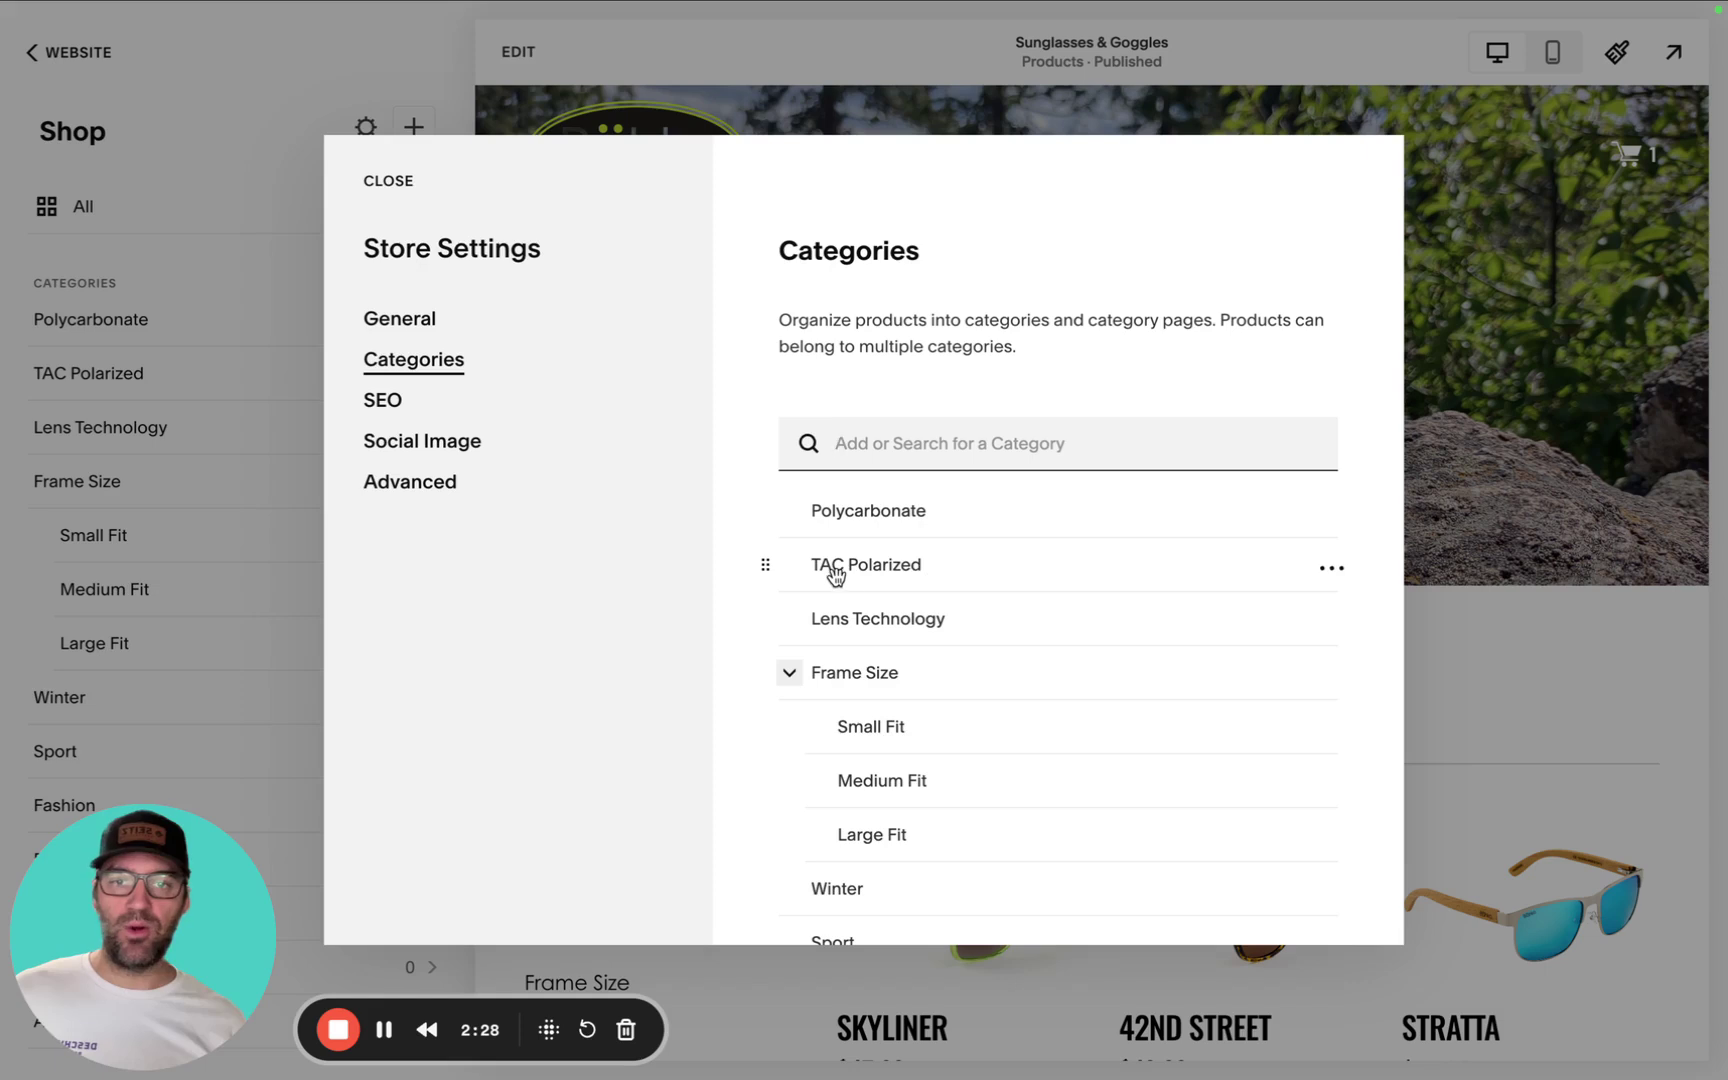
Nest TAC Polarized and Polycarbonate under Lens Technology, then close Store Settings
scroll(945, 578, down, 2)
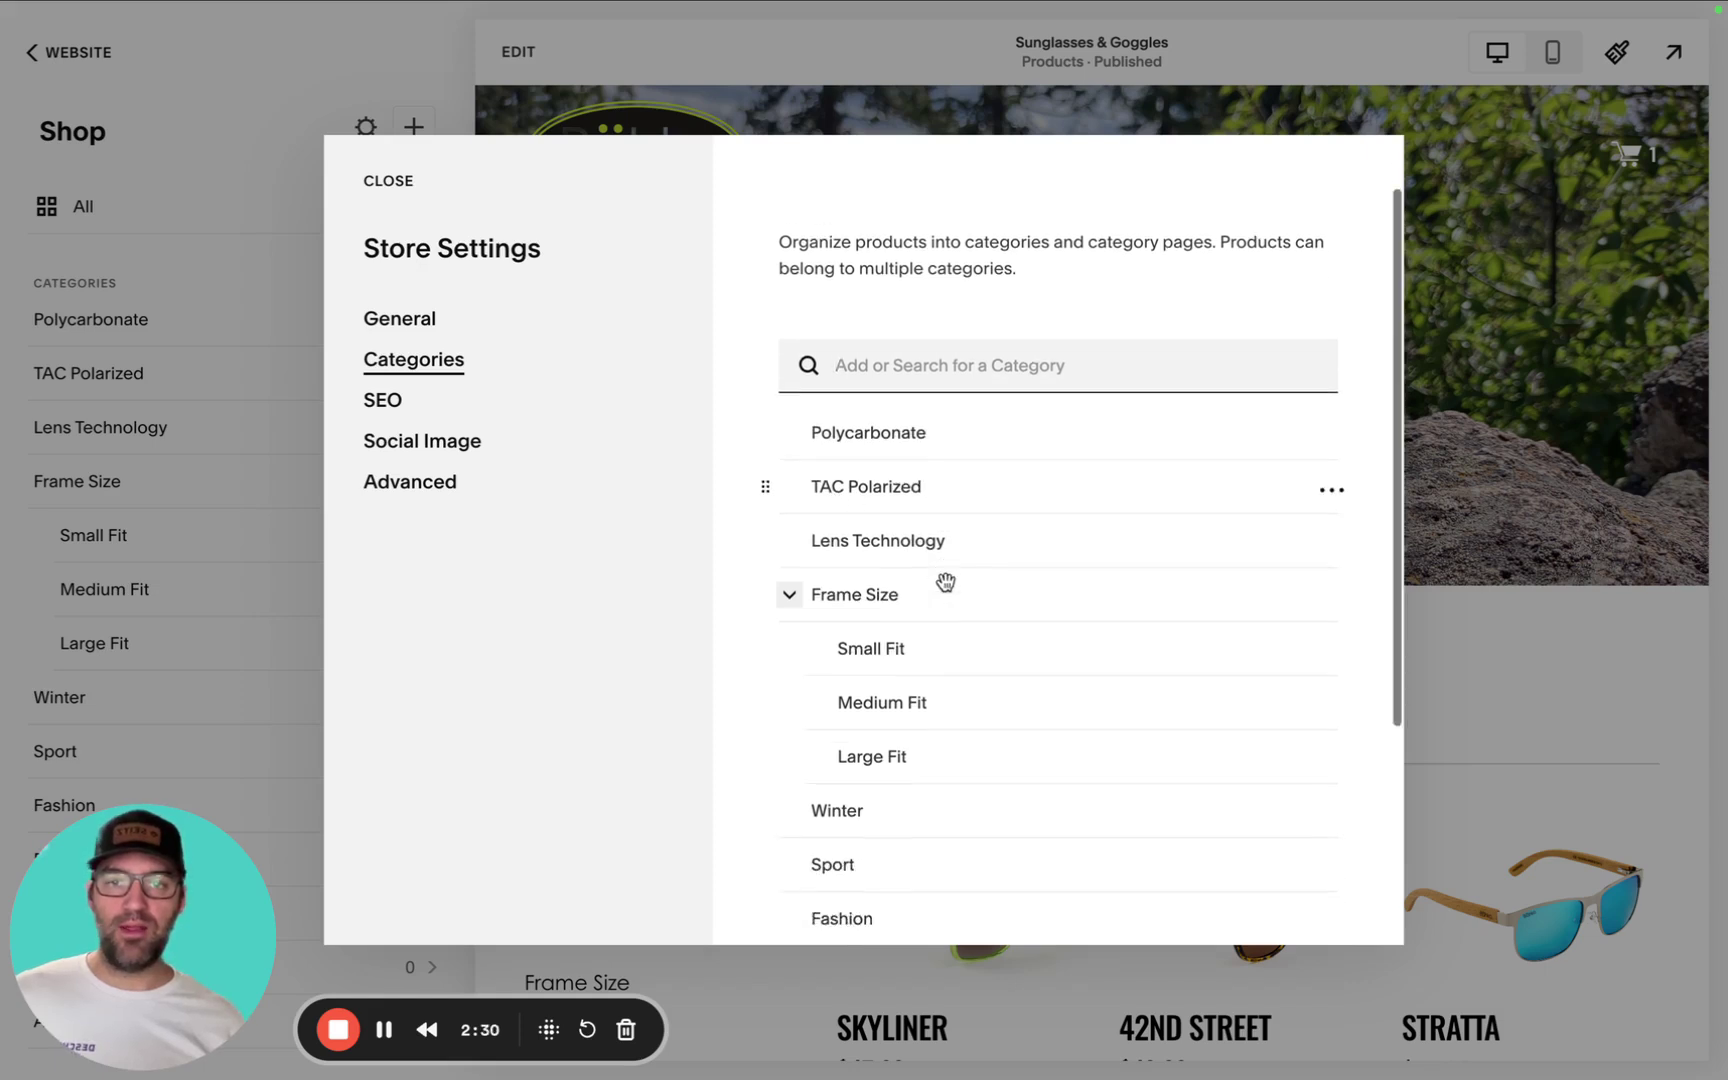
scroll(949, 576, up, 2)
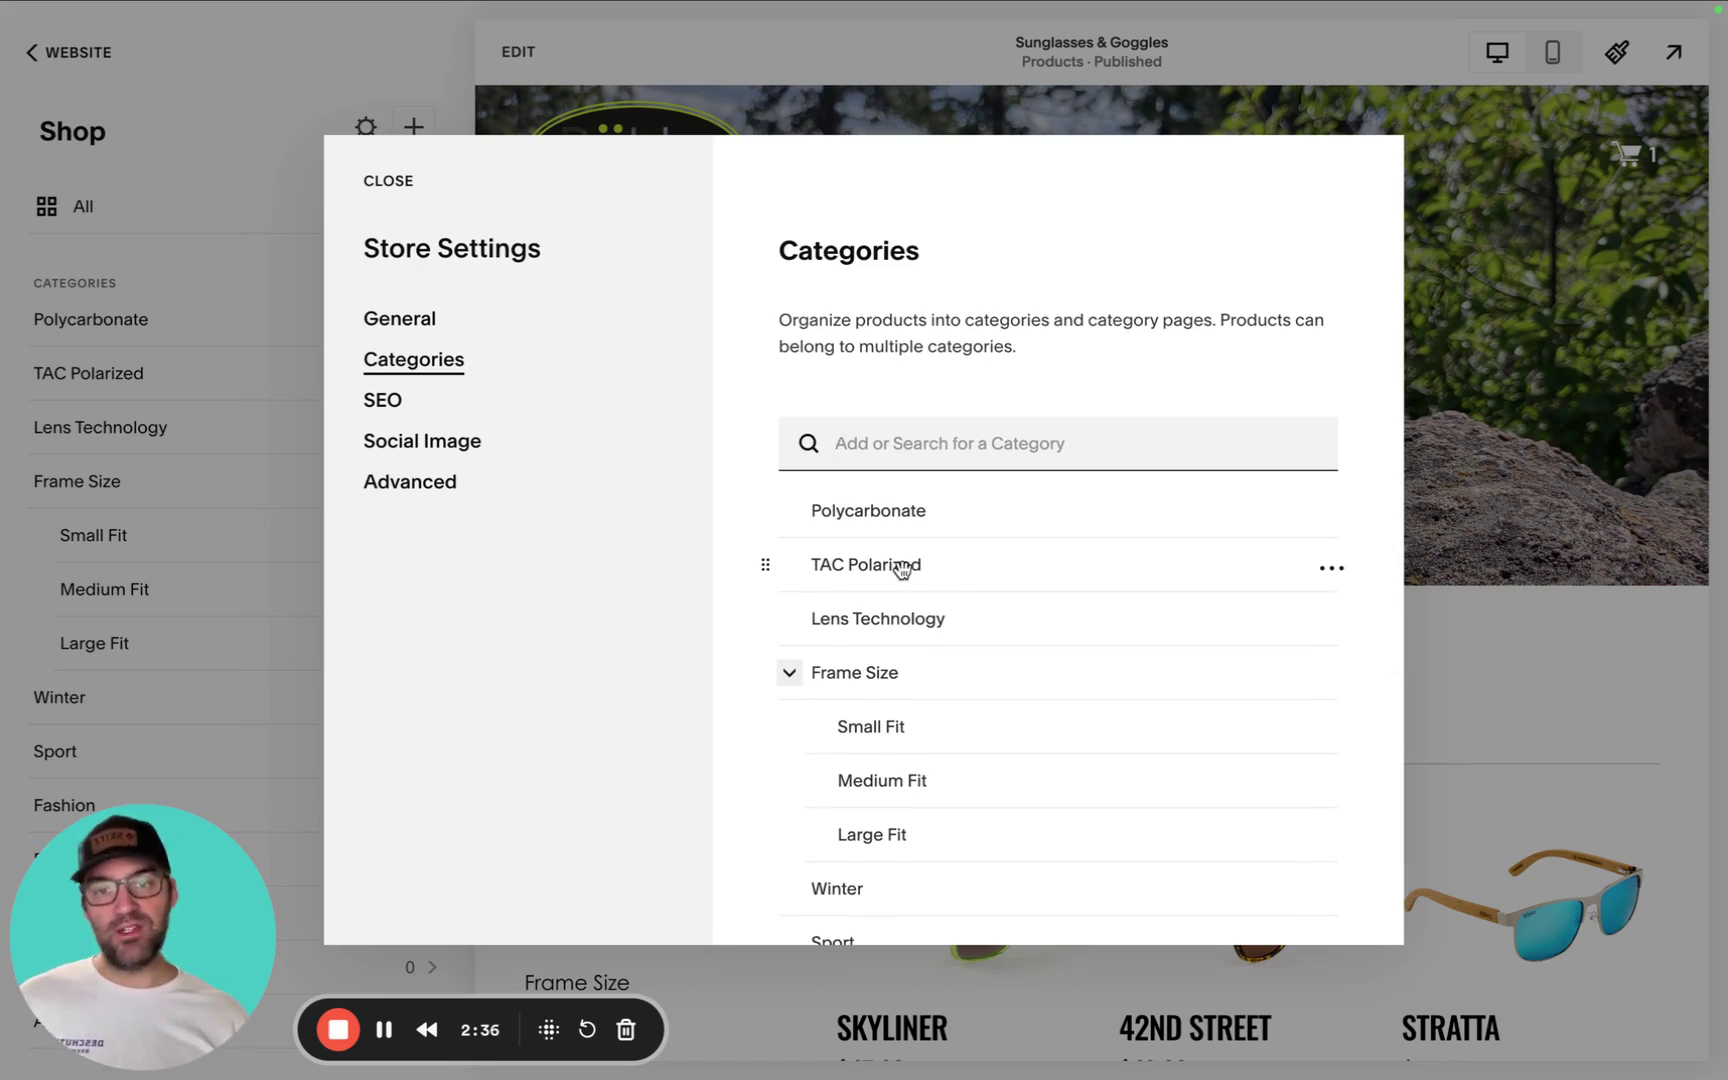
click(891, 568)
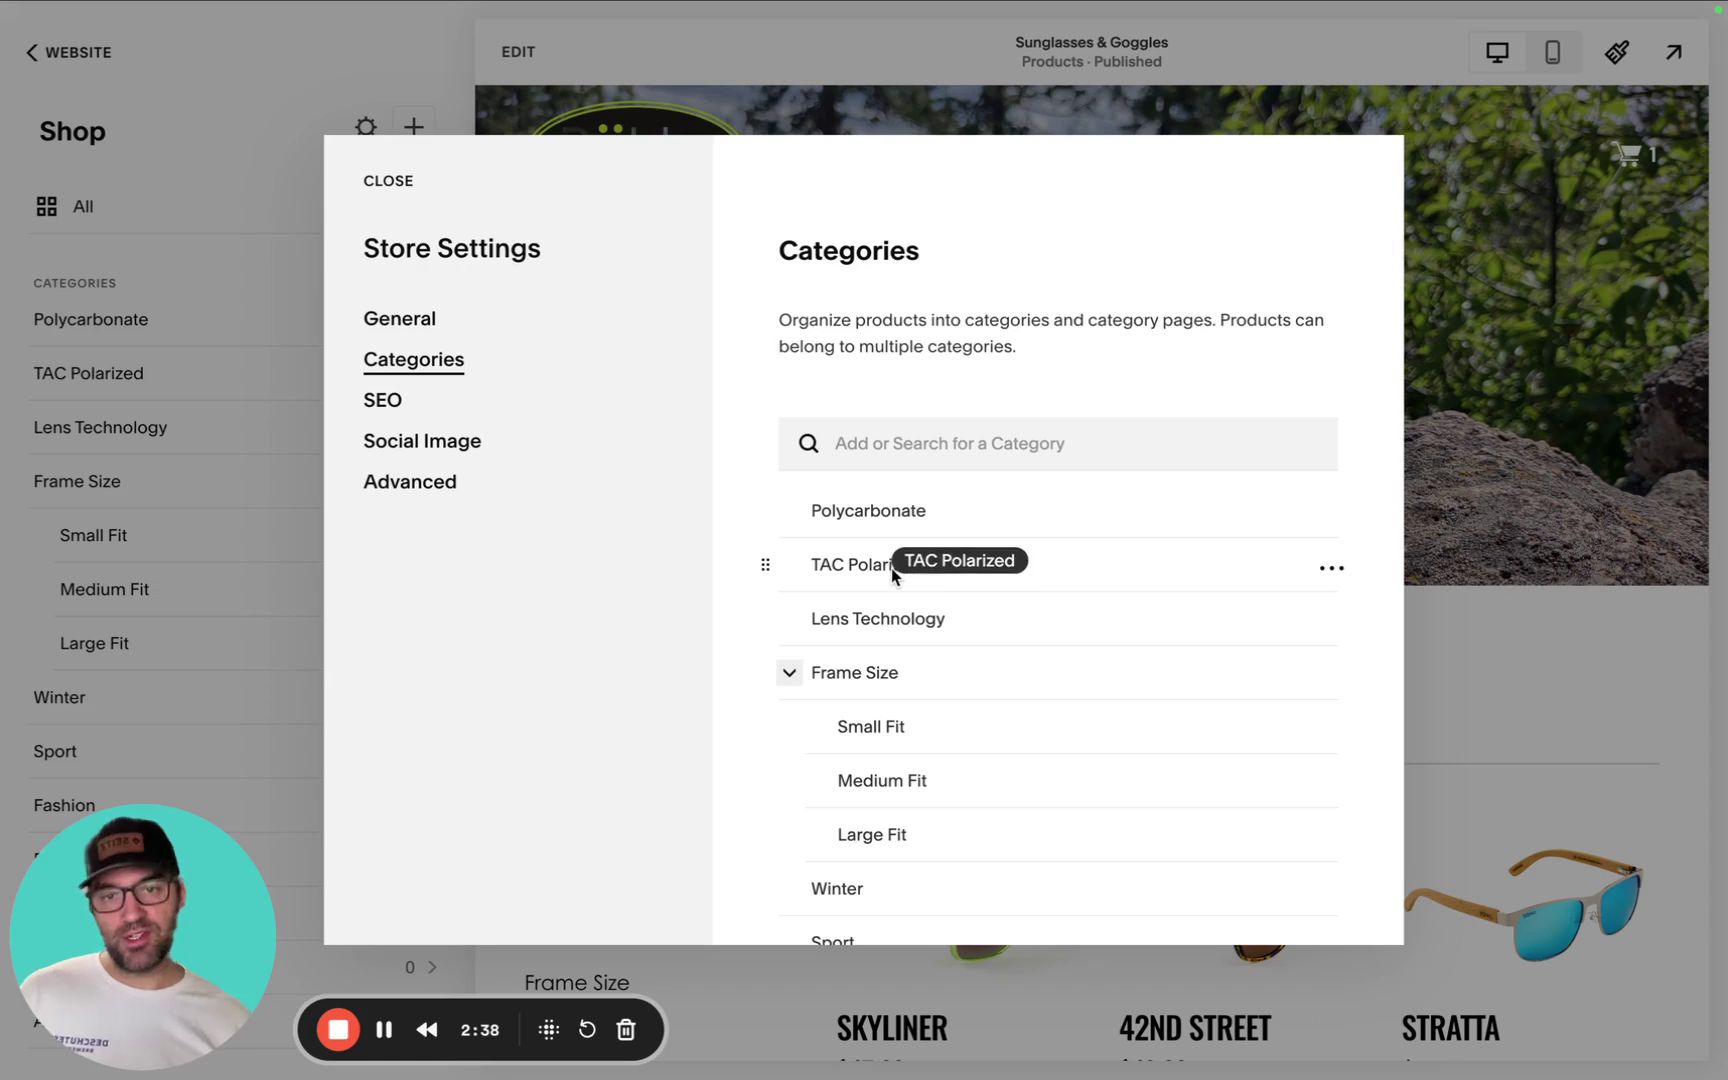
drag(891, 568, 890, 617)
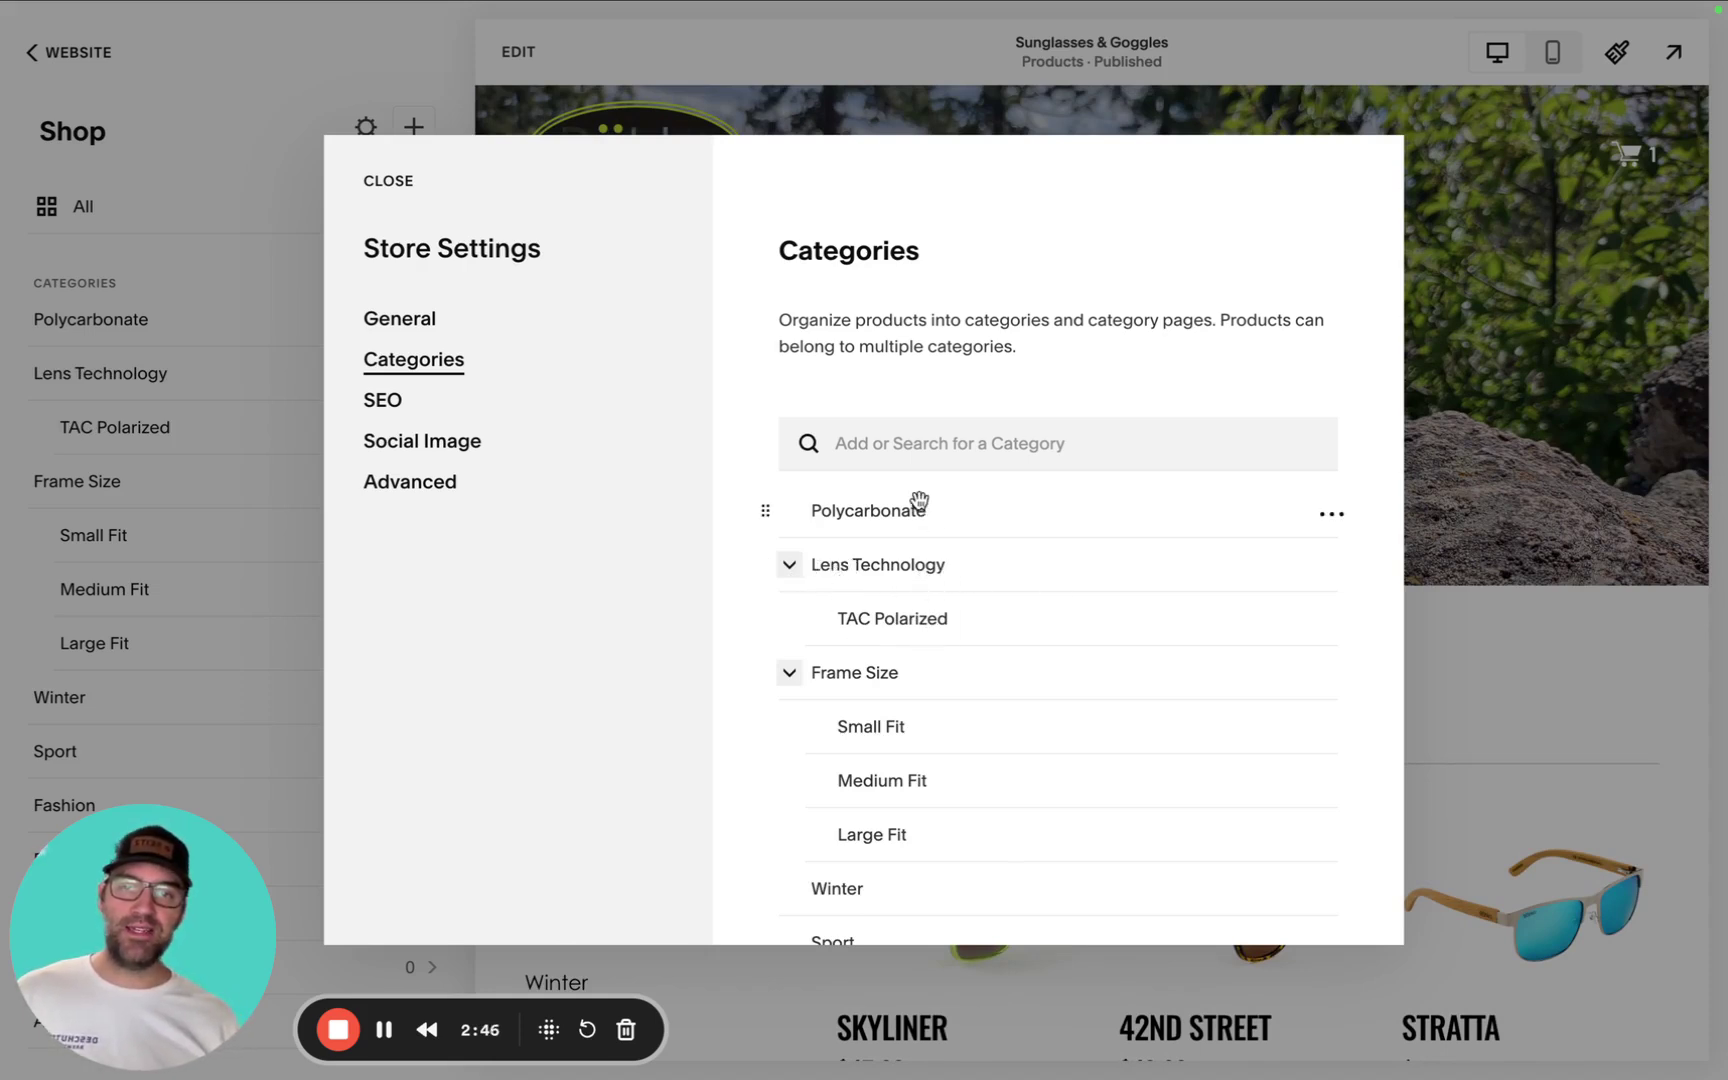
drag(895, 505, 872, 648)
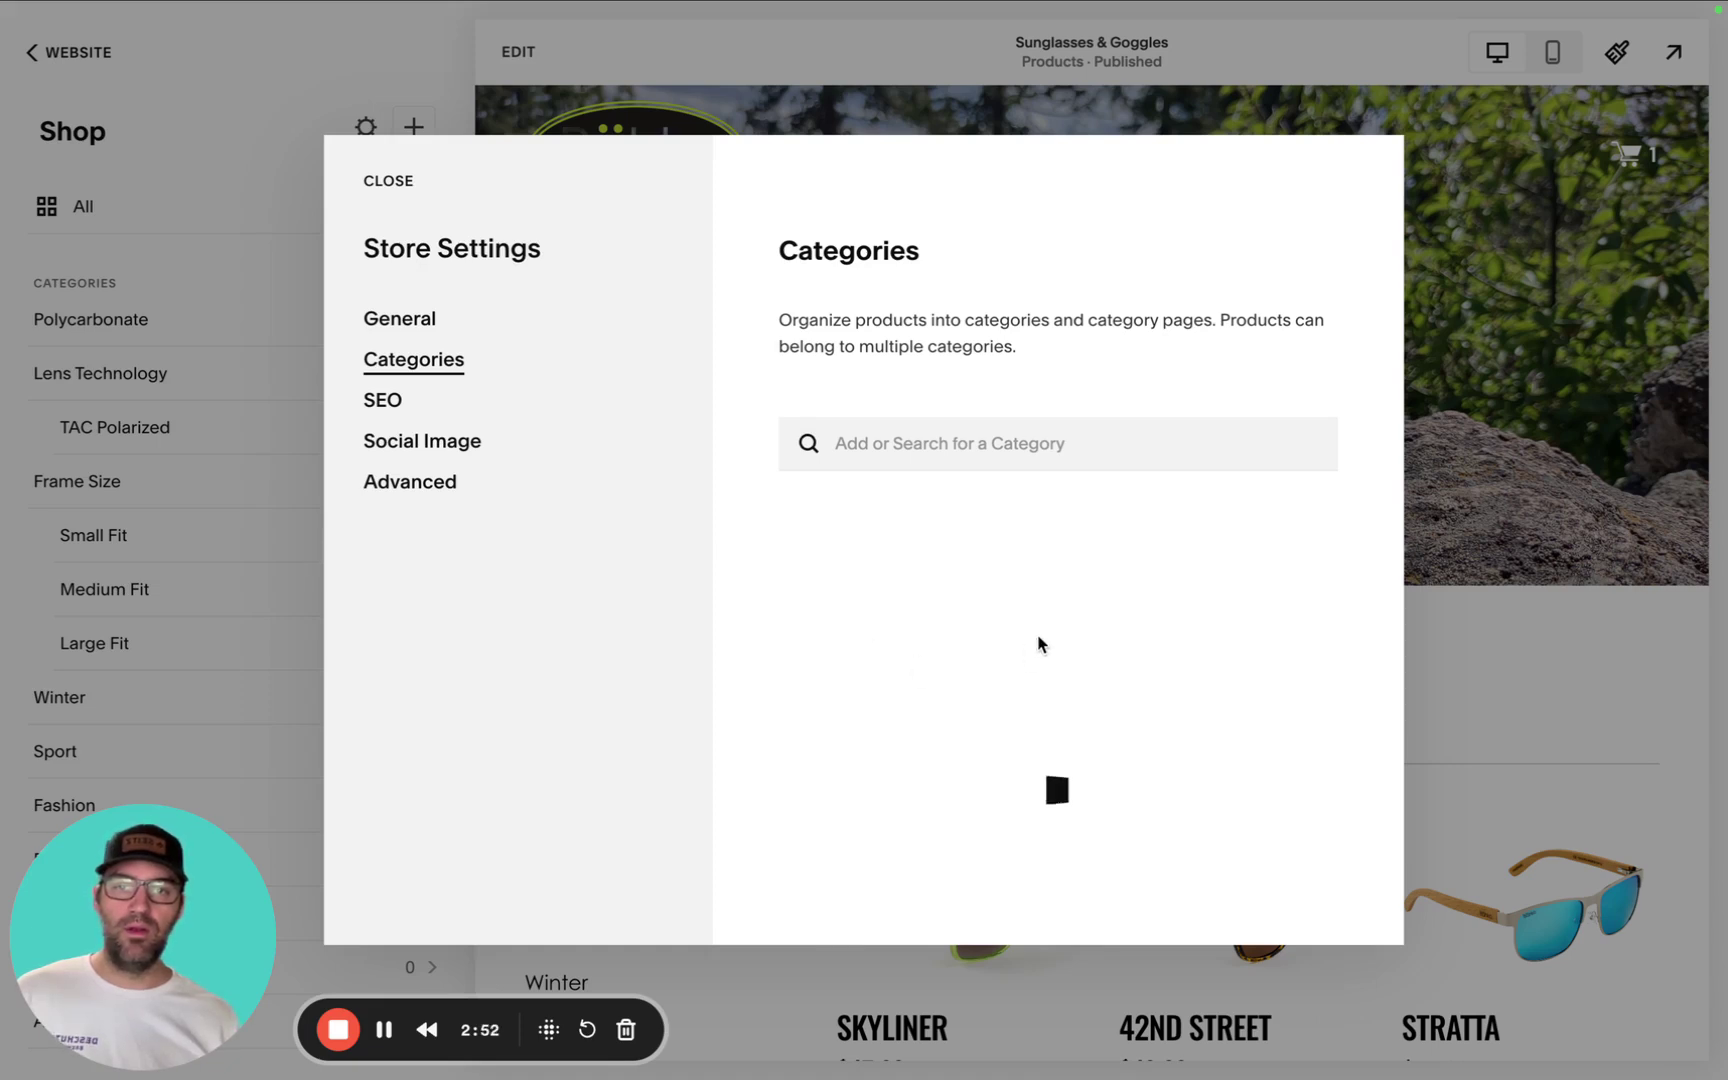
click(389, 183)
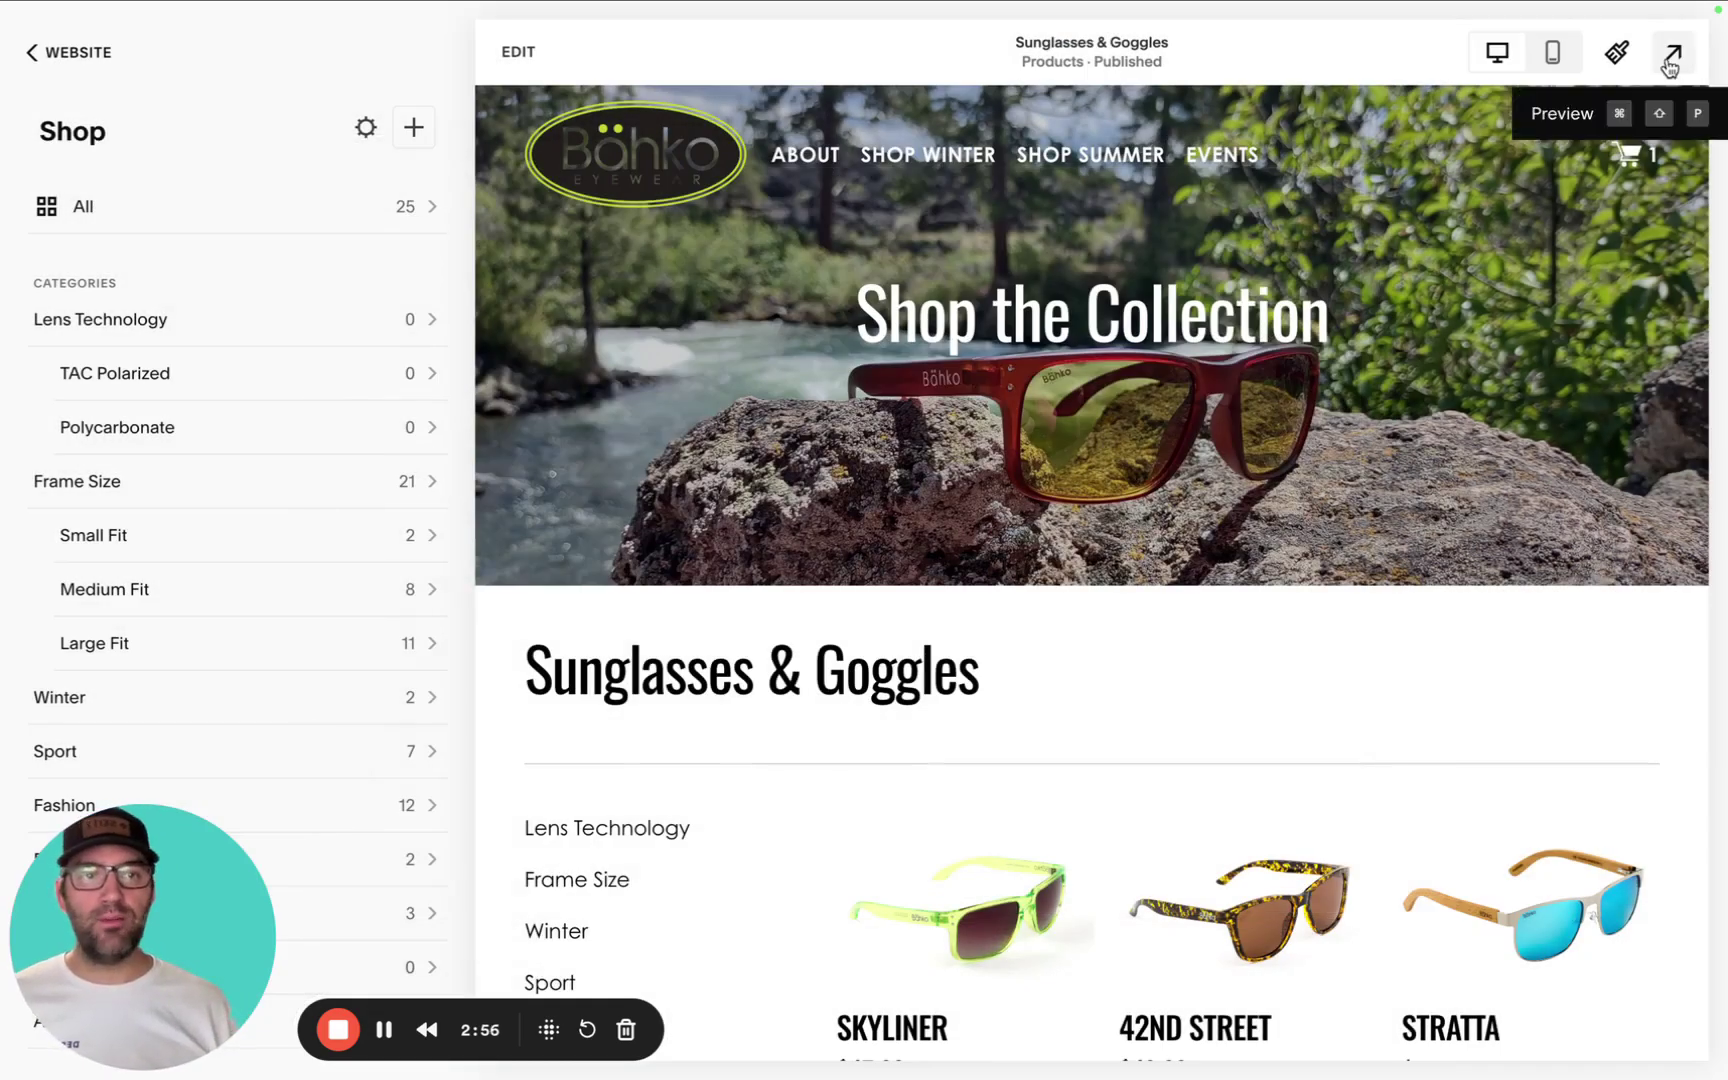
Preview the shop, check the Lens Technology category page, and return to the editor
click(1670, 66)
scroll(1562, 395, down, 6)
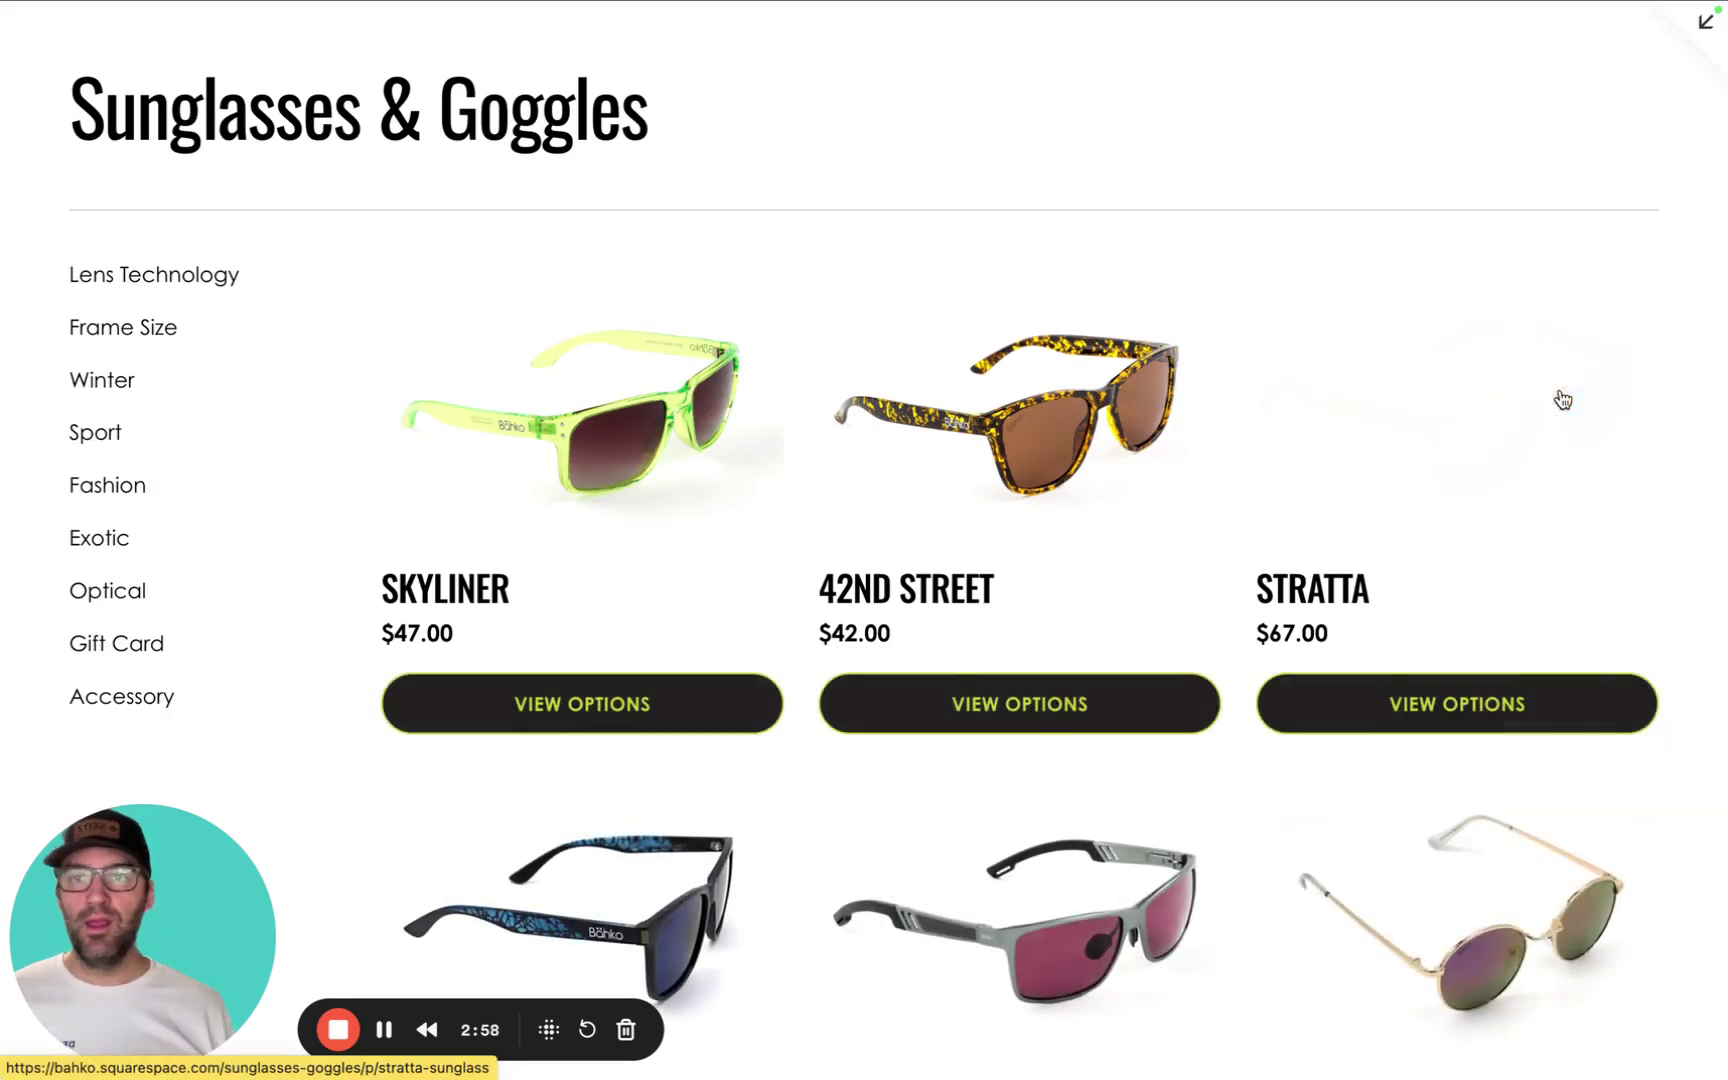
scroll(1562, 399, up, 1)
click(135, 293)
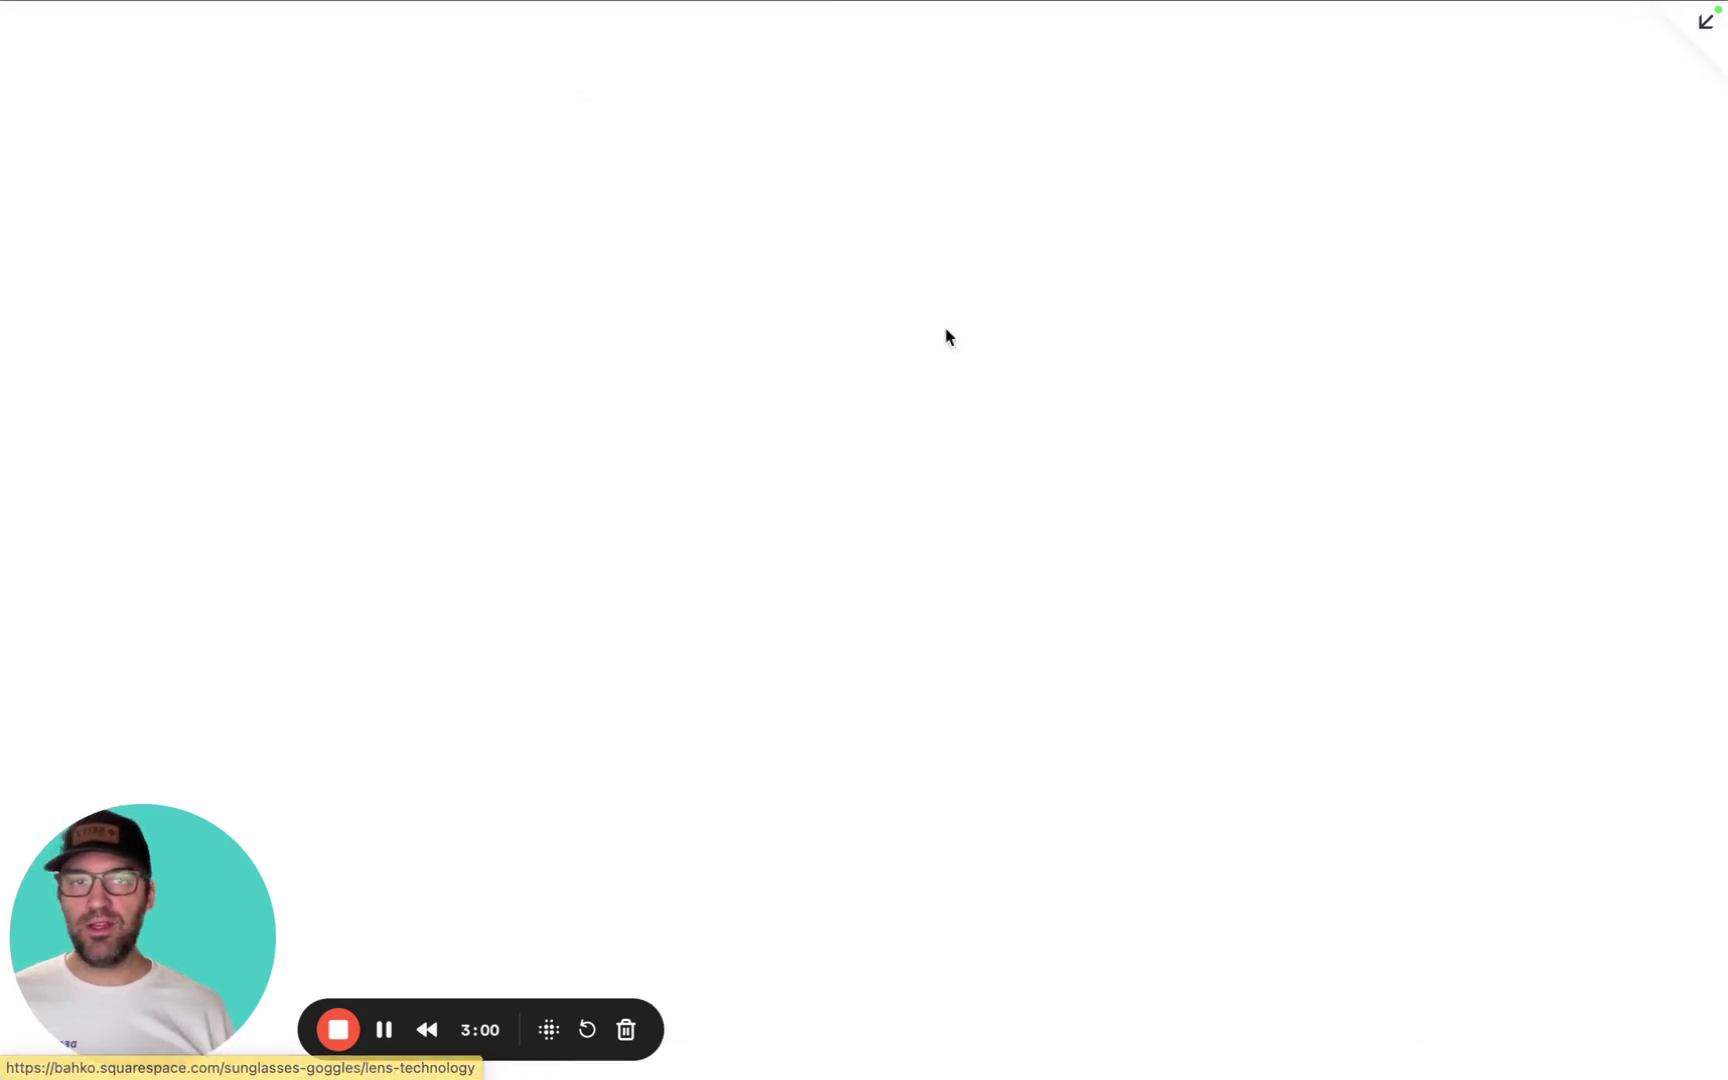
scroll(1582, 355, down, 3)
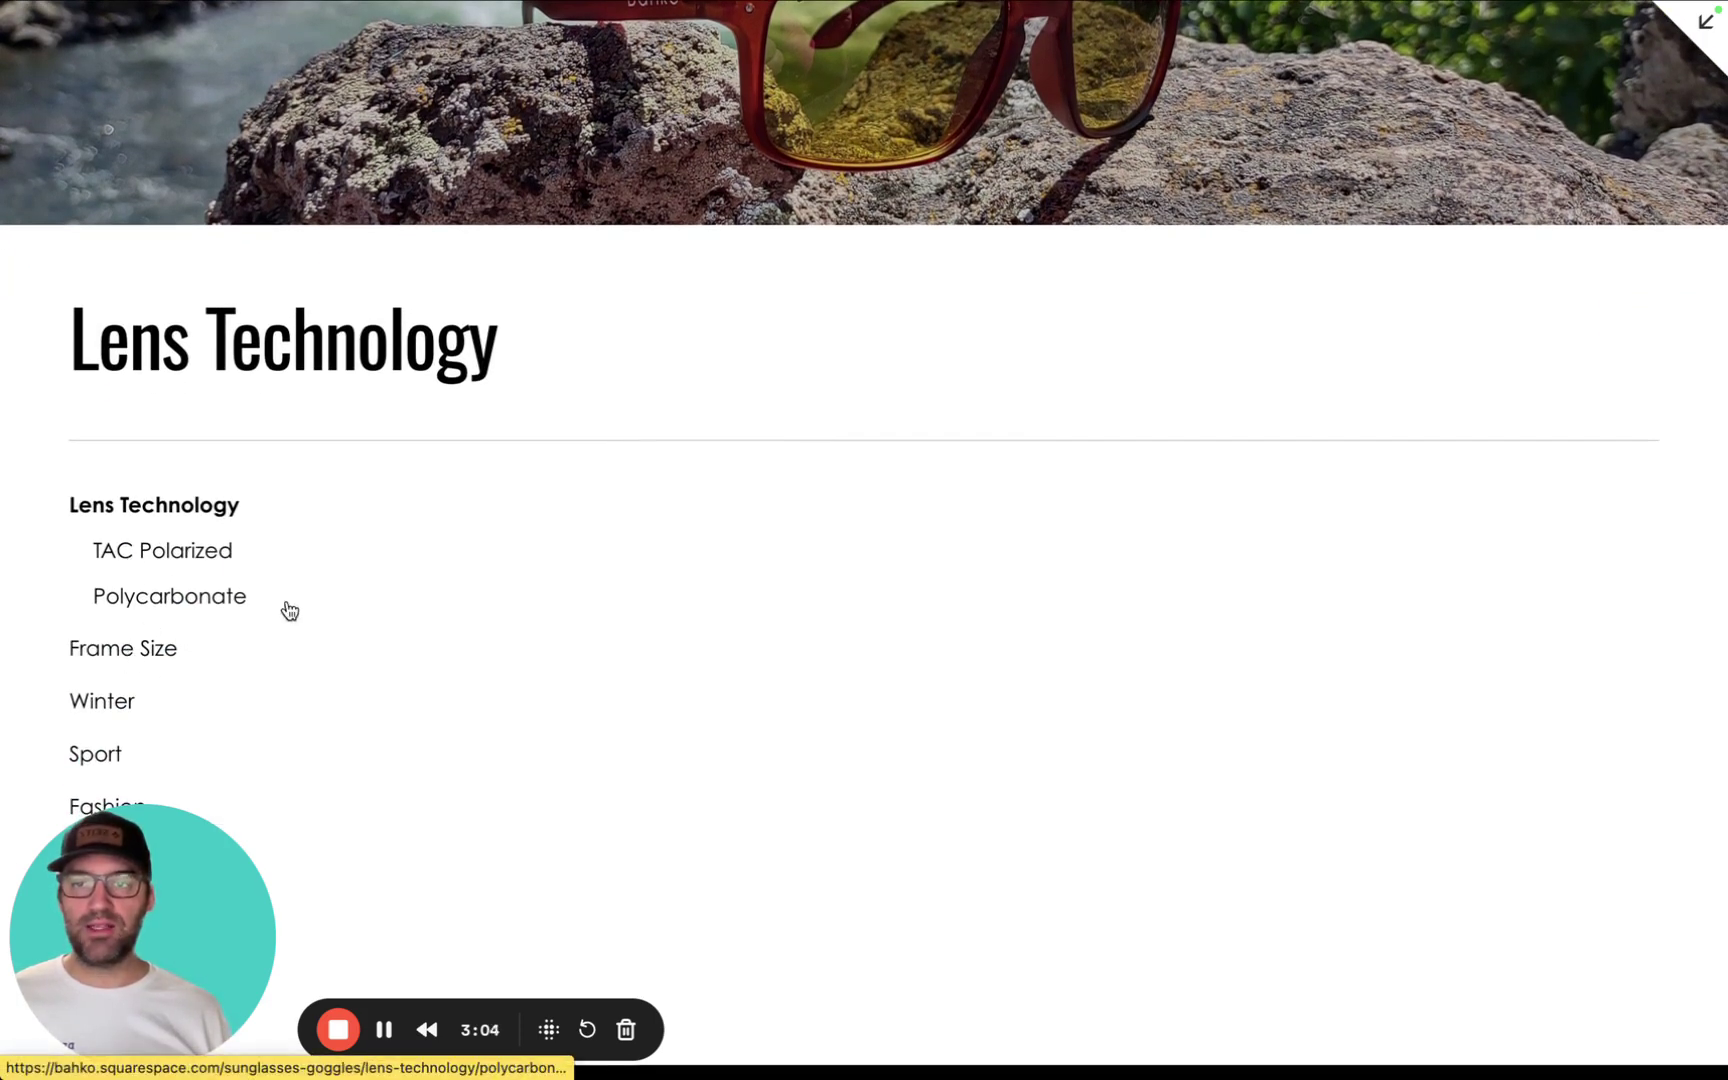
scroll(605, 586, up, 4)
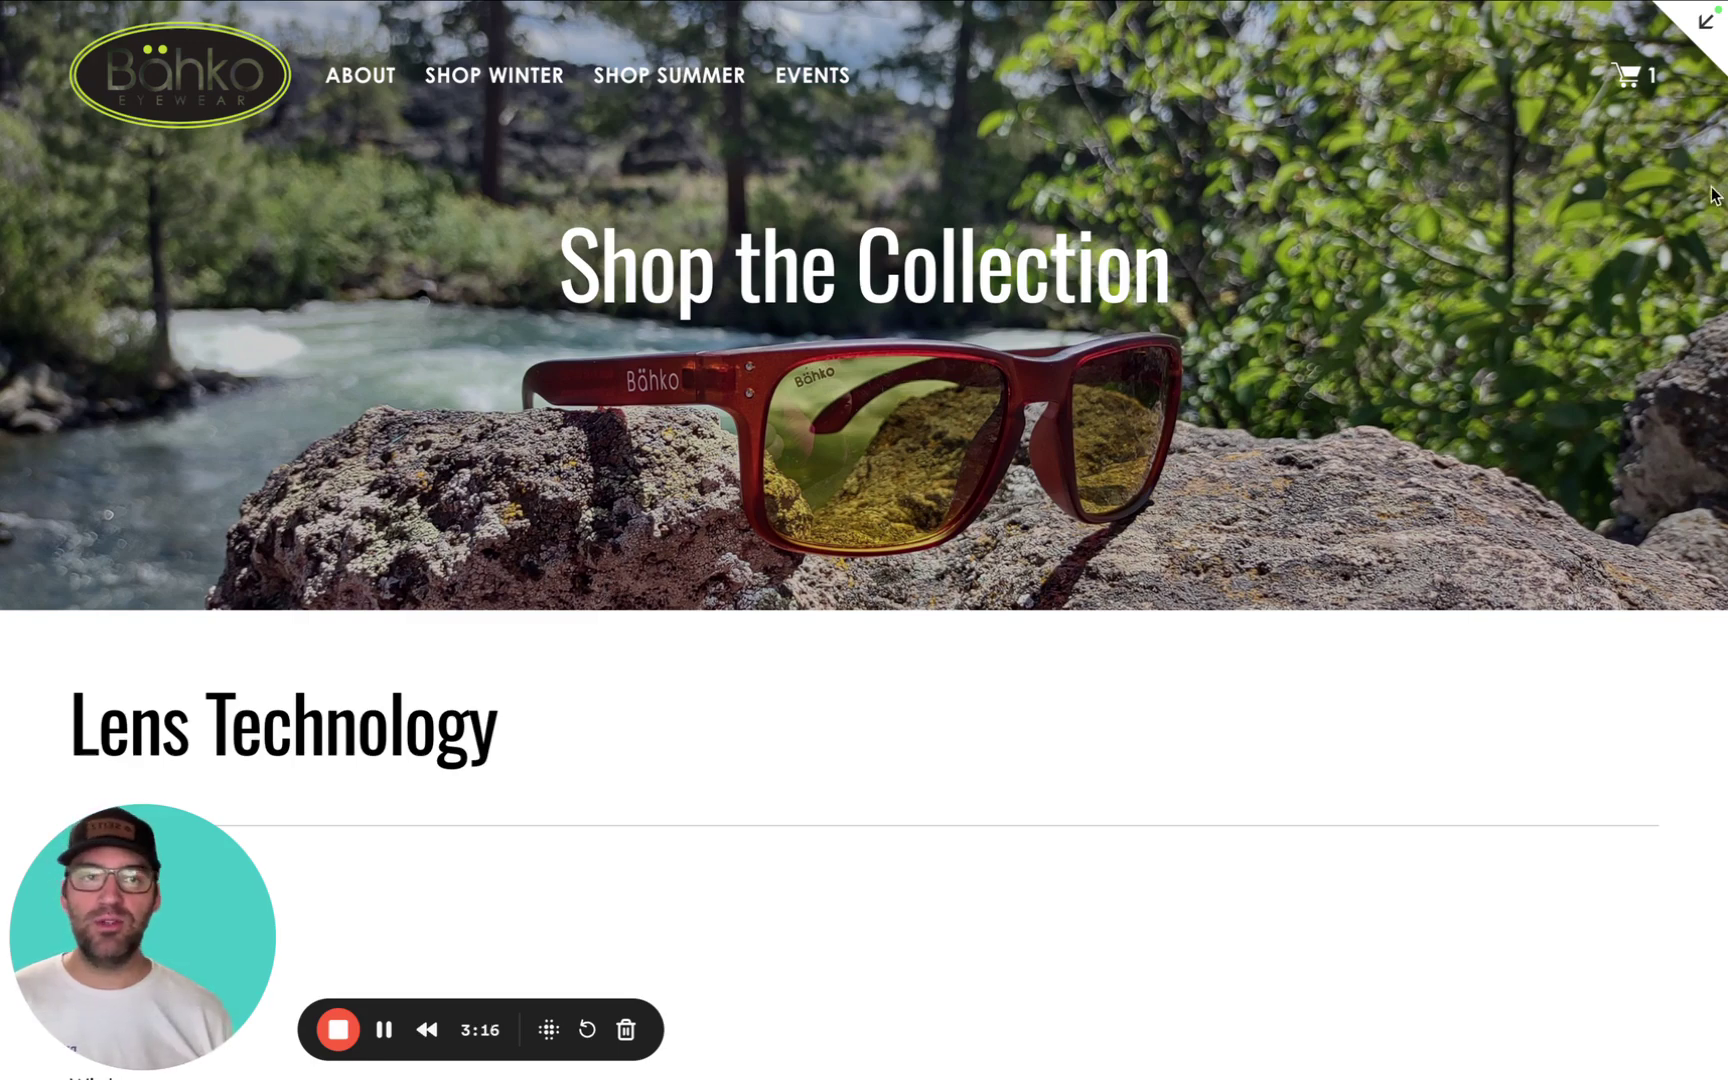
click(1704, 22)
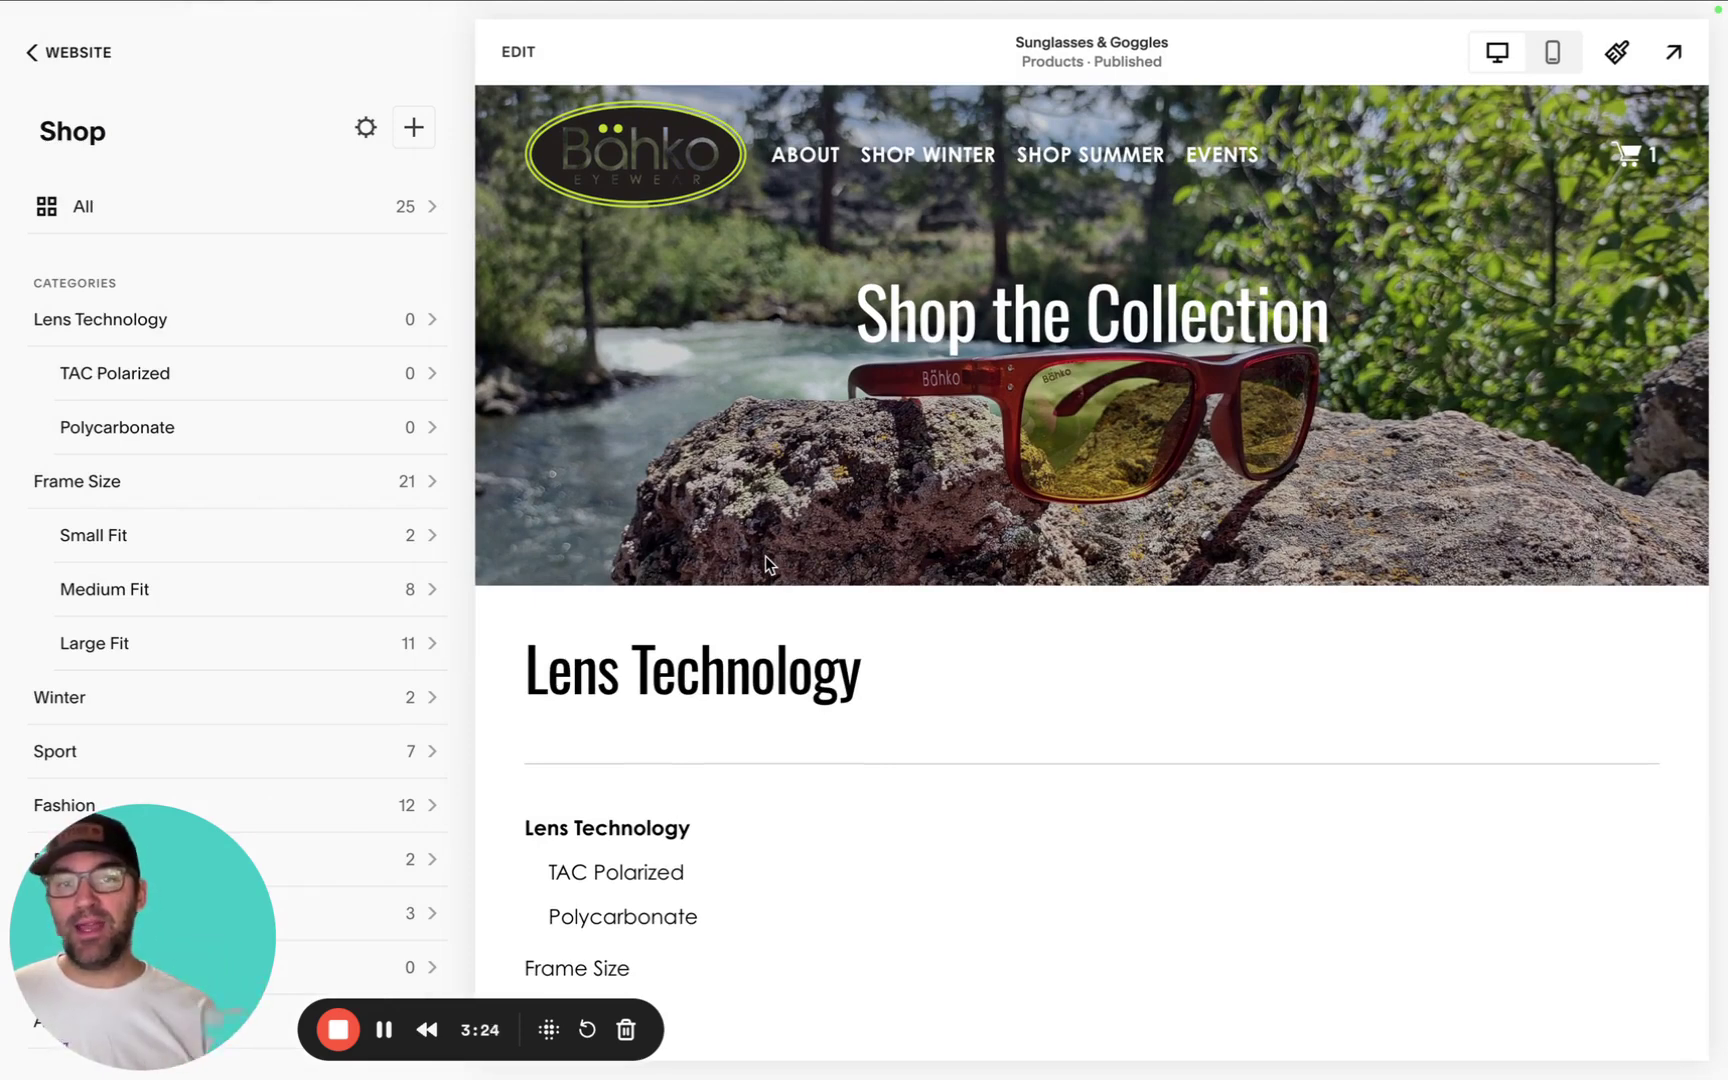
Open the Shop page from Pages and preview it full width down to the product grid
click(62, 55)
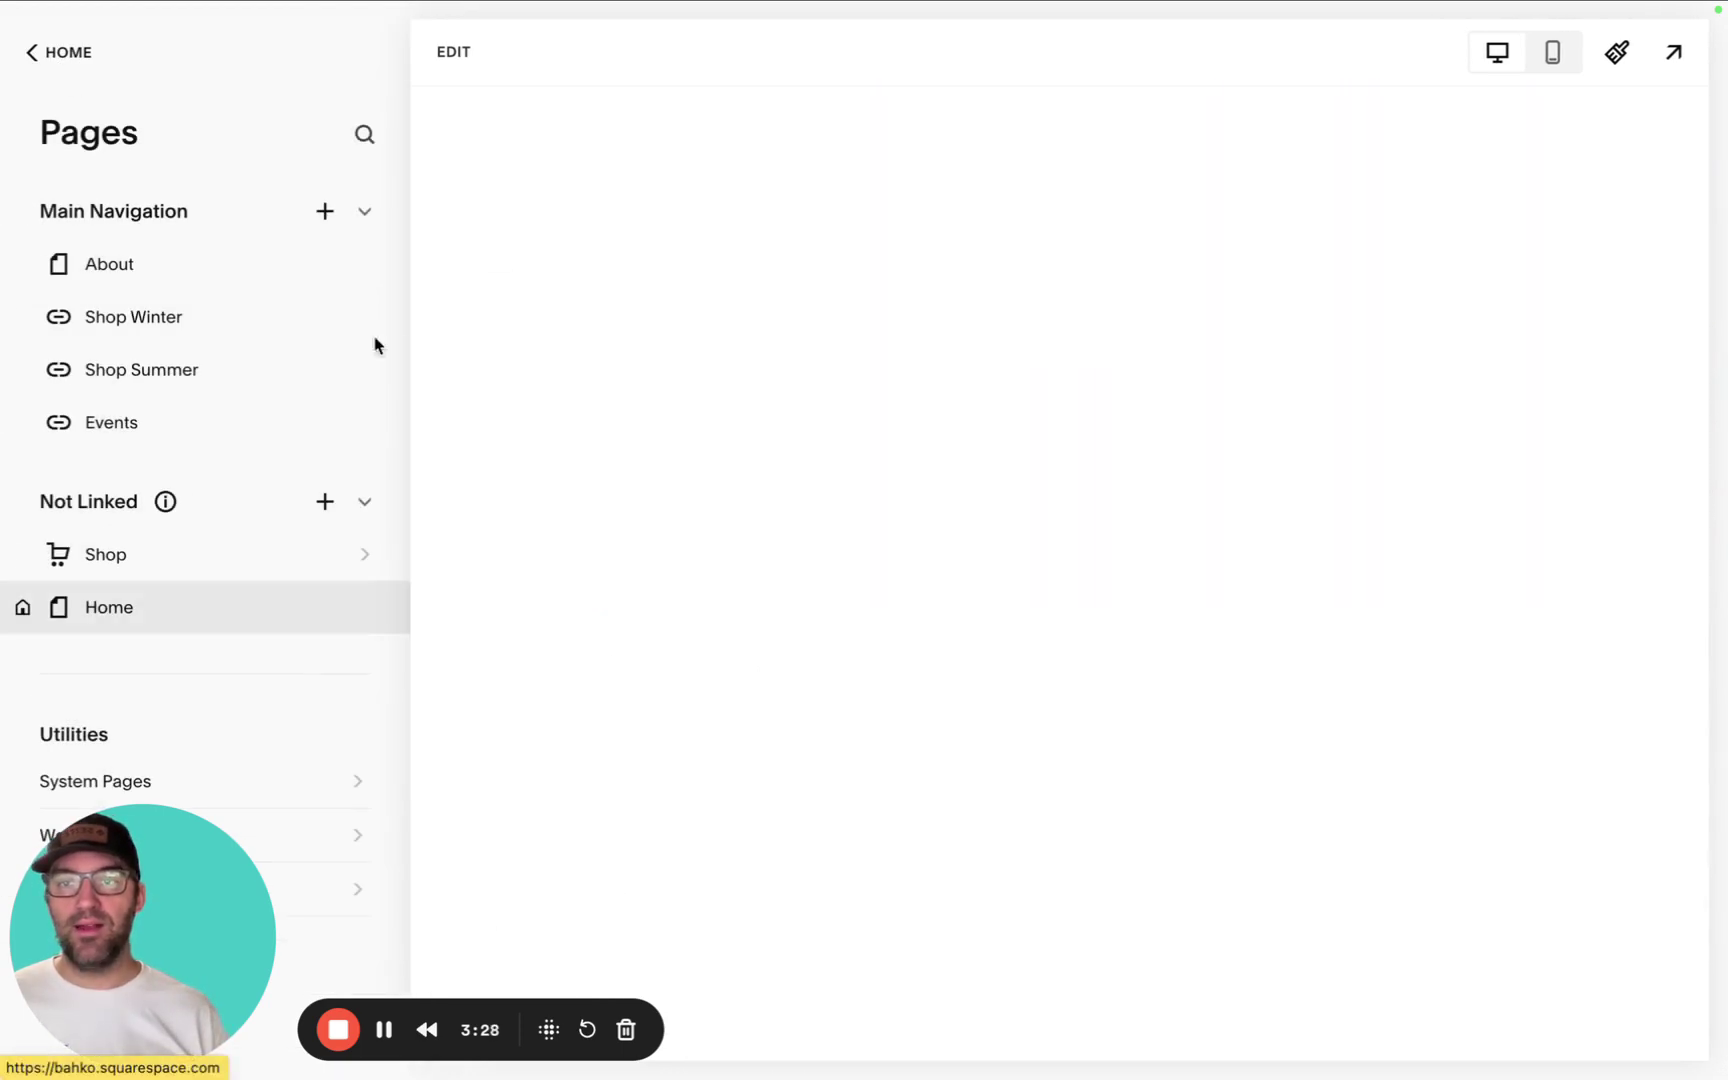
click(130, 570)
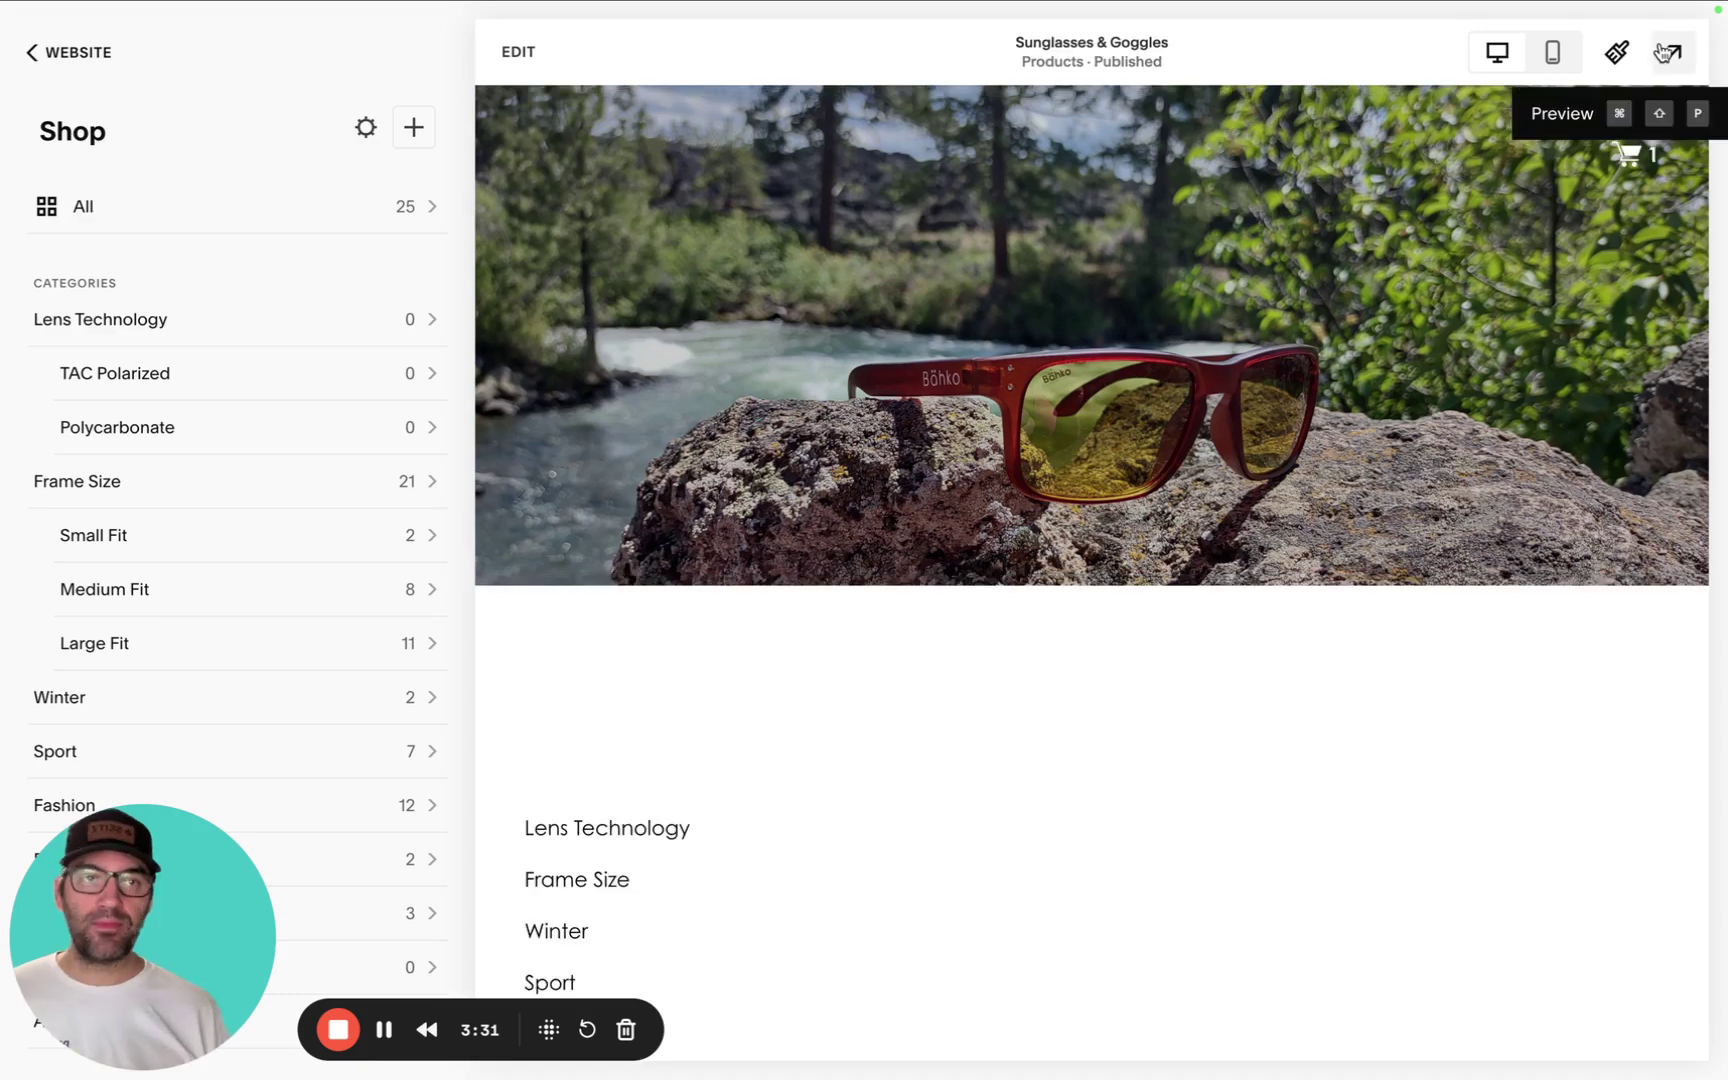
click(1673, 52)
scroll(1432, 672, down, 5)
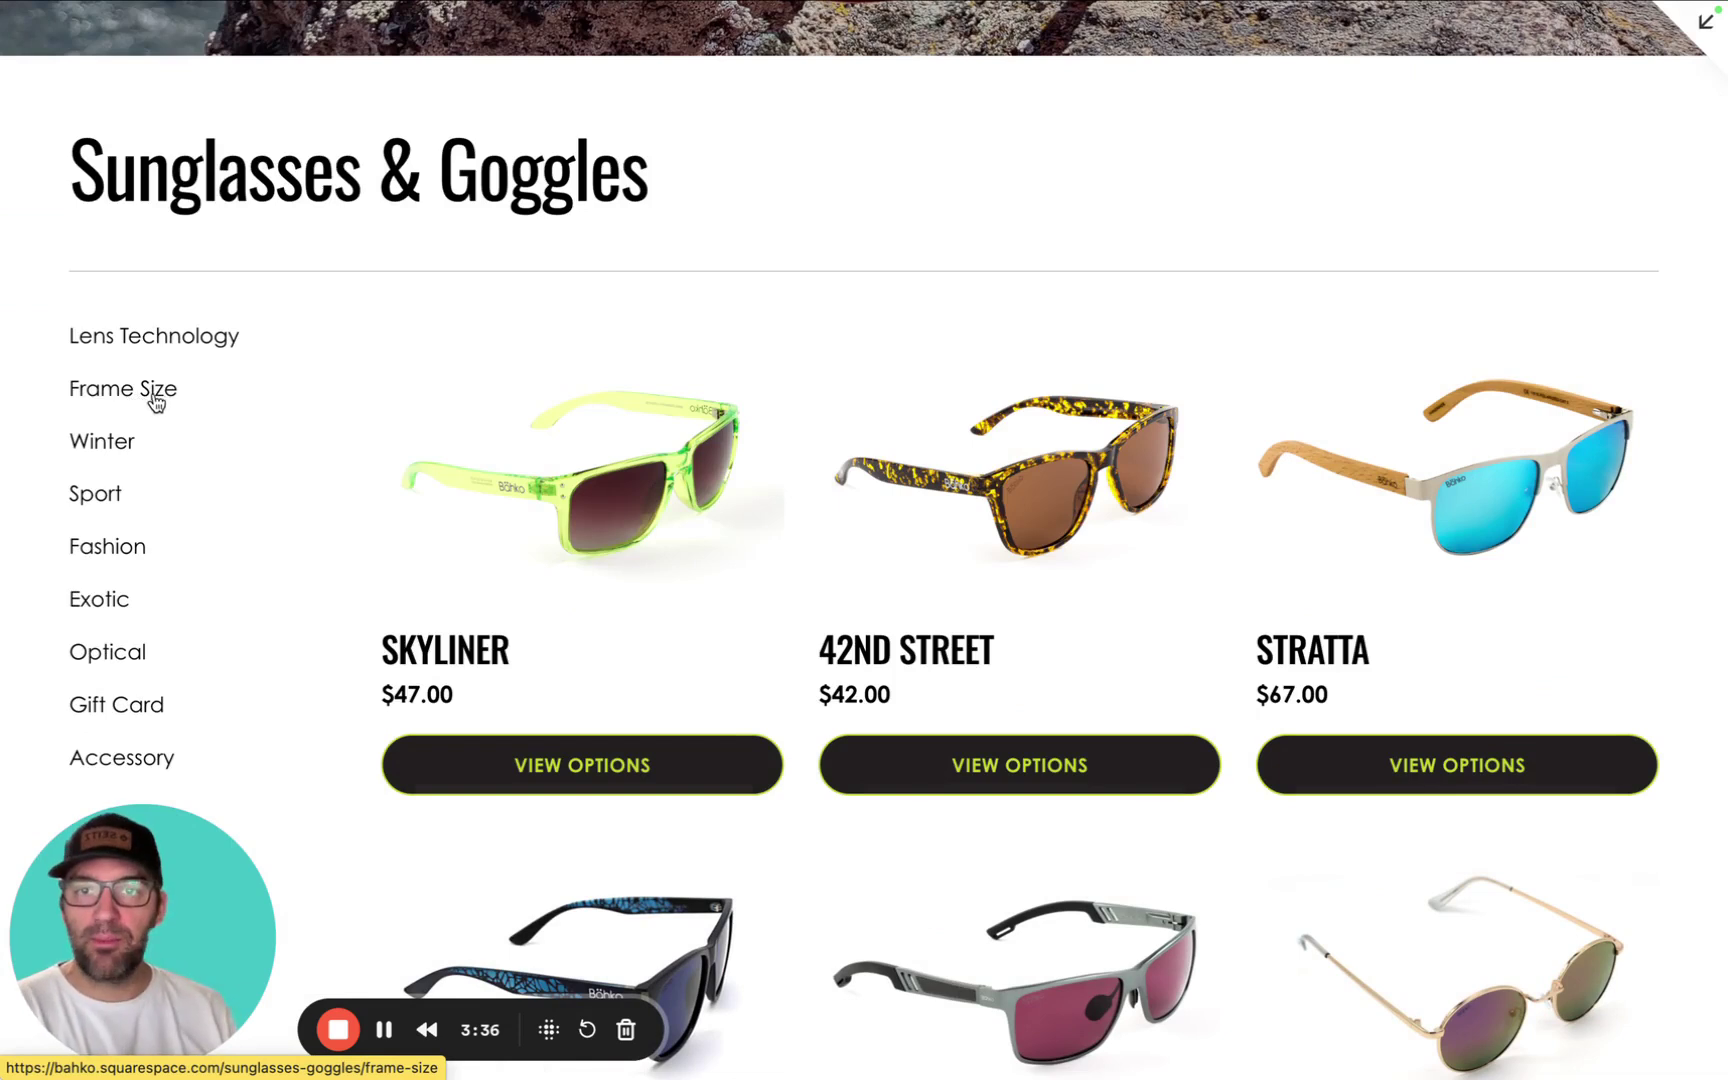
View the Lens Technology category page with its two subcategories, then return to the editor
click(178, 344)
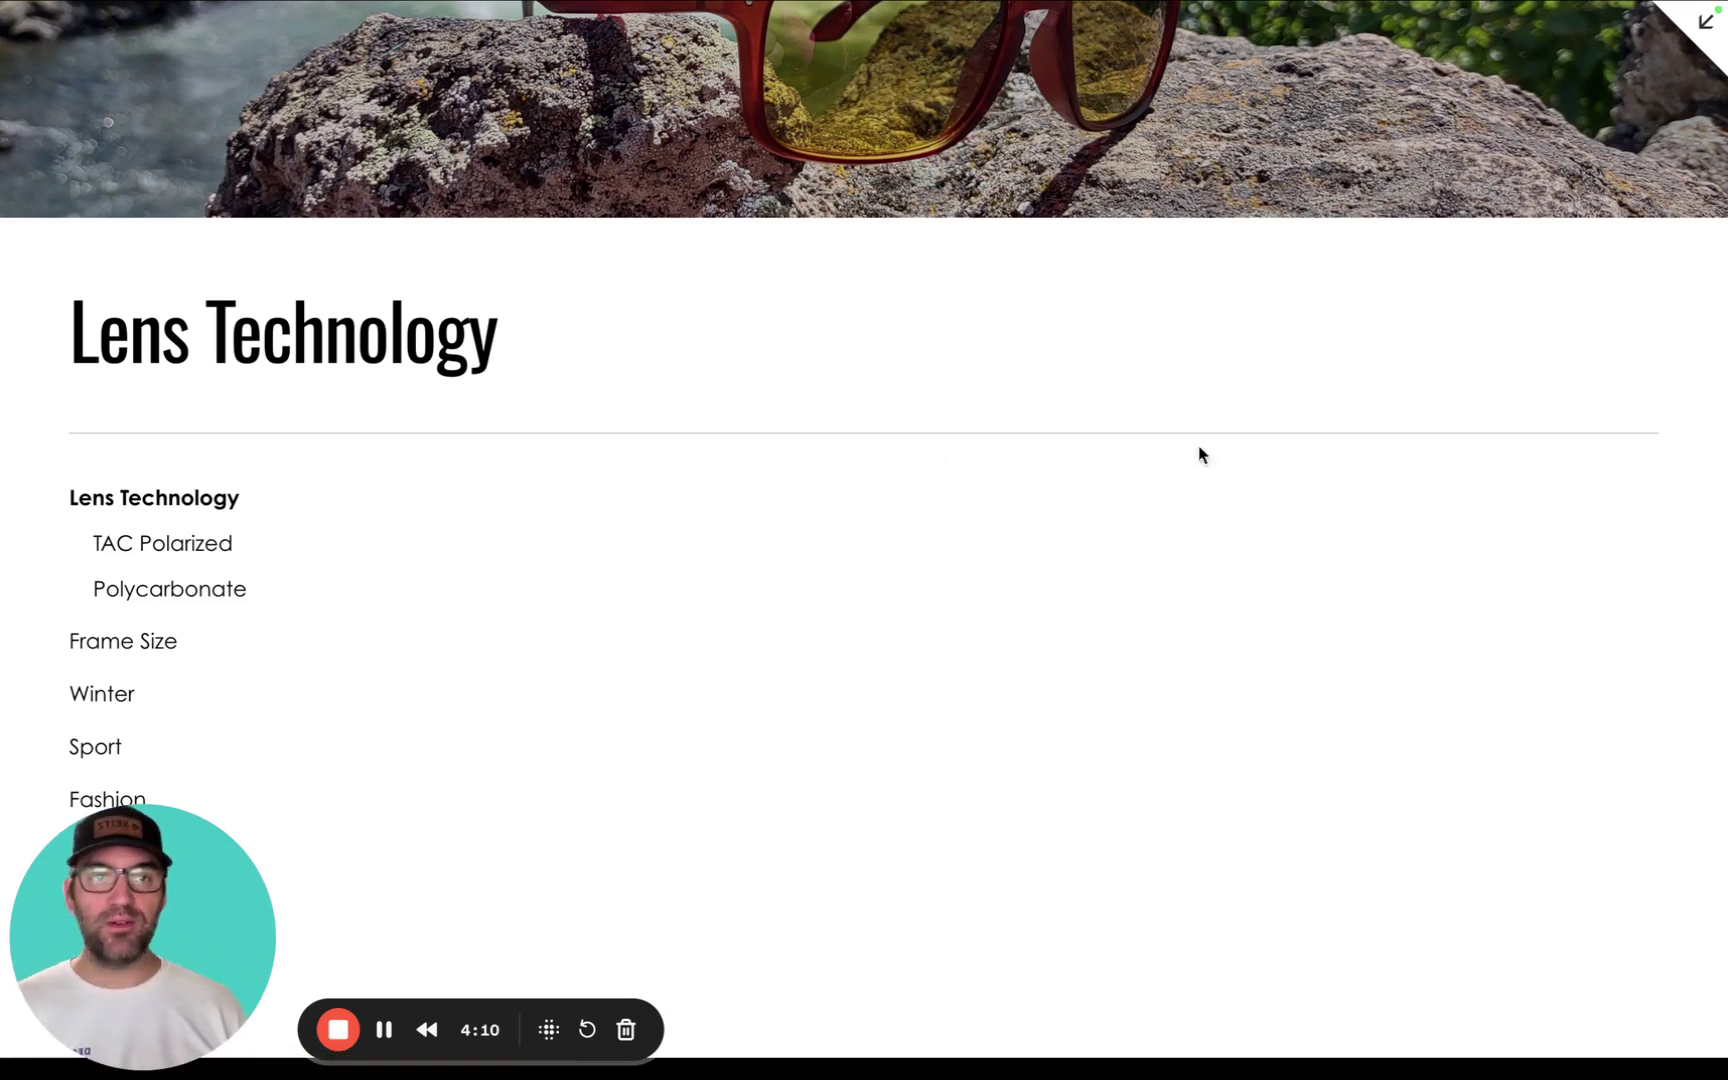
click(1716, 28)
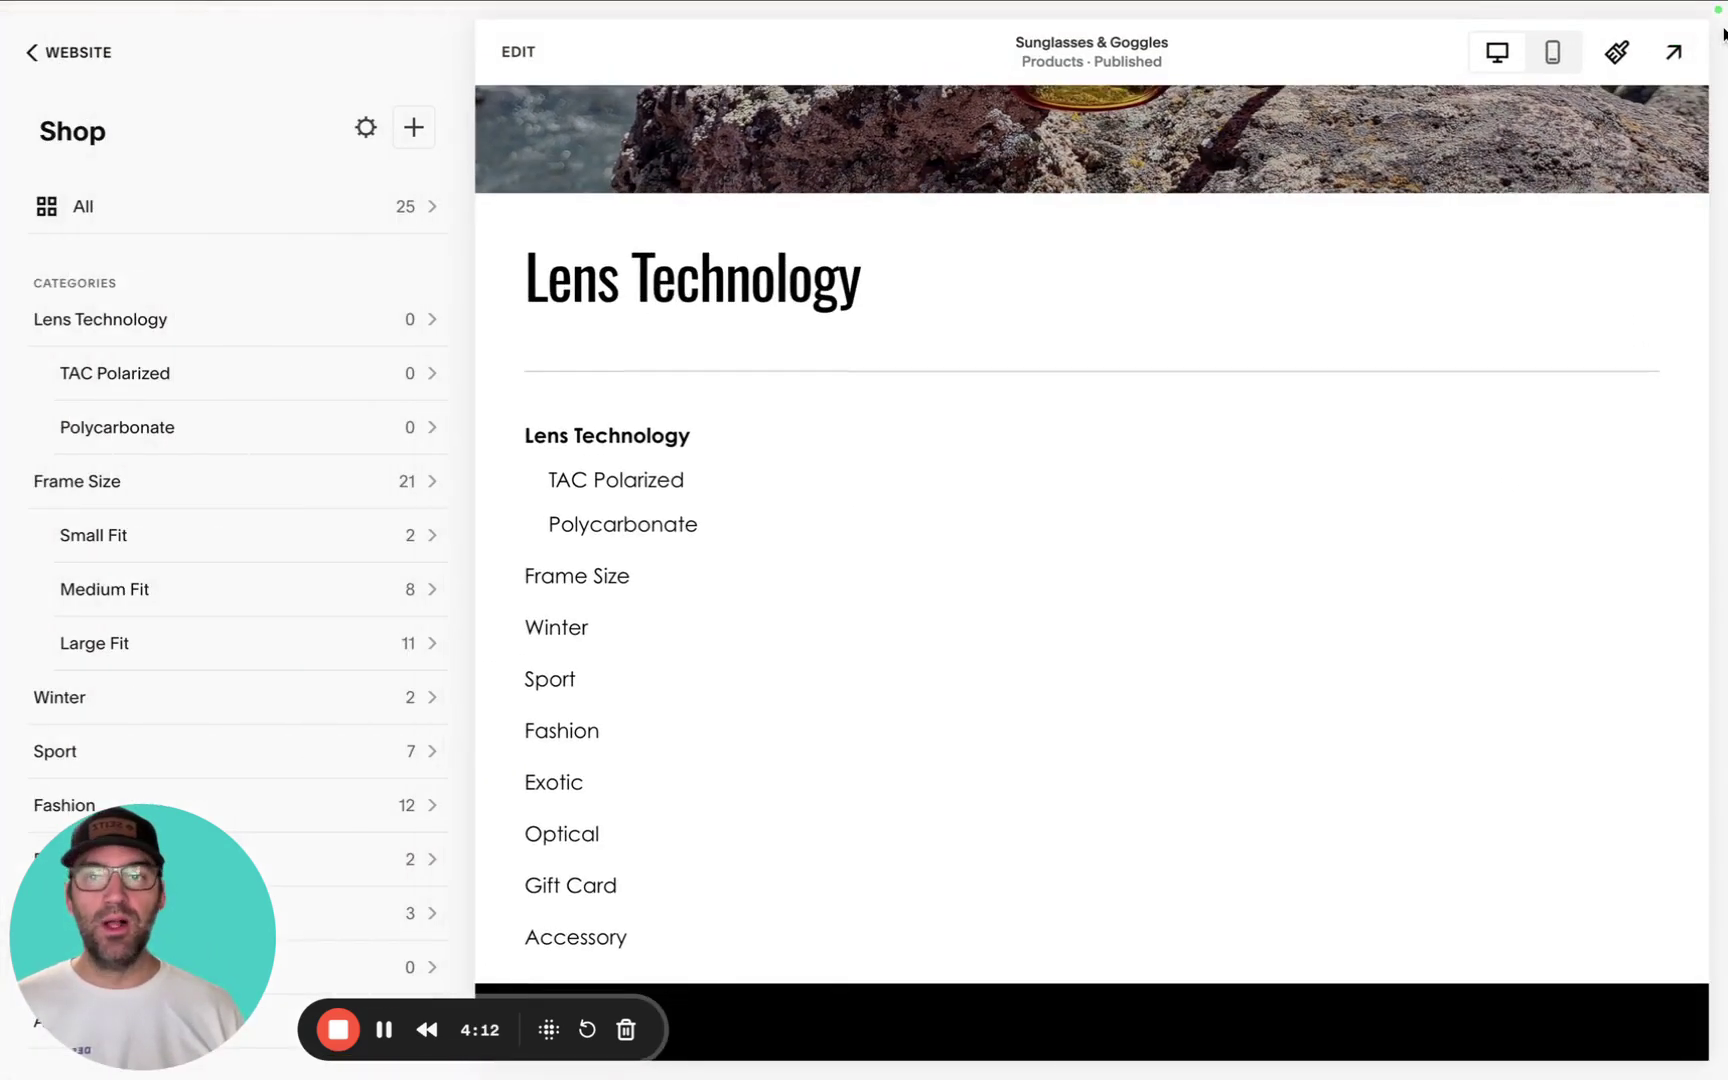
Delete the Lens Technology category and its subcategories in Store Settings, then close it
click(31, 53)
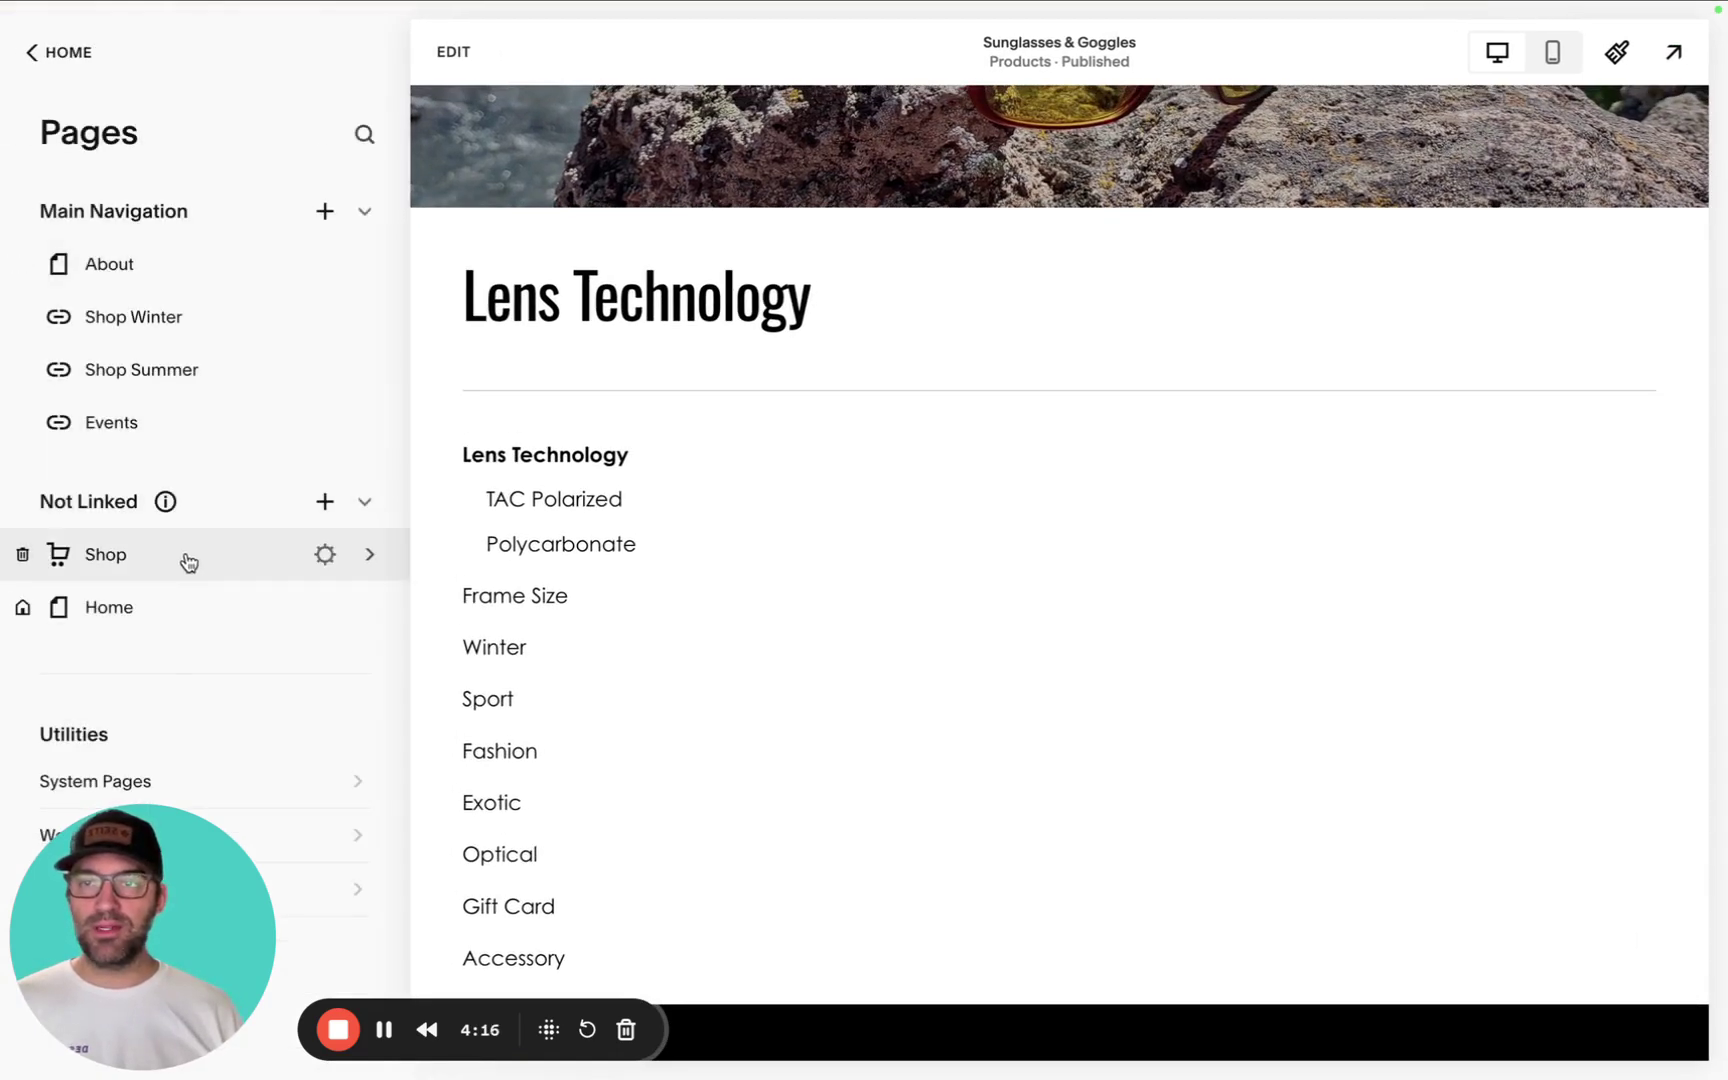
click(325, 554)
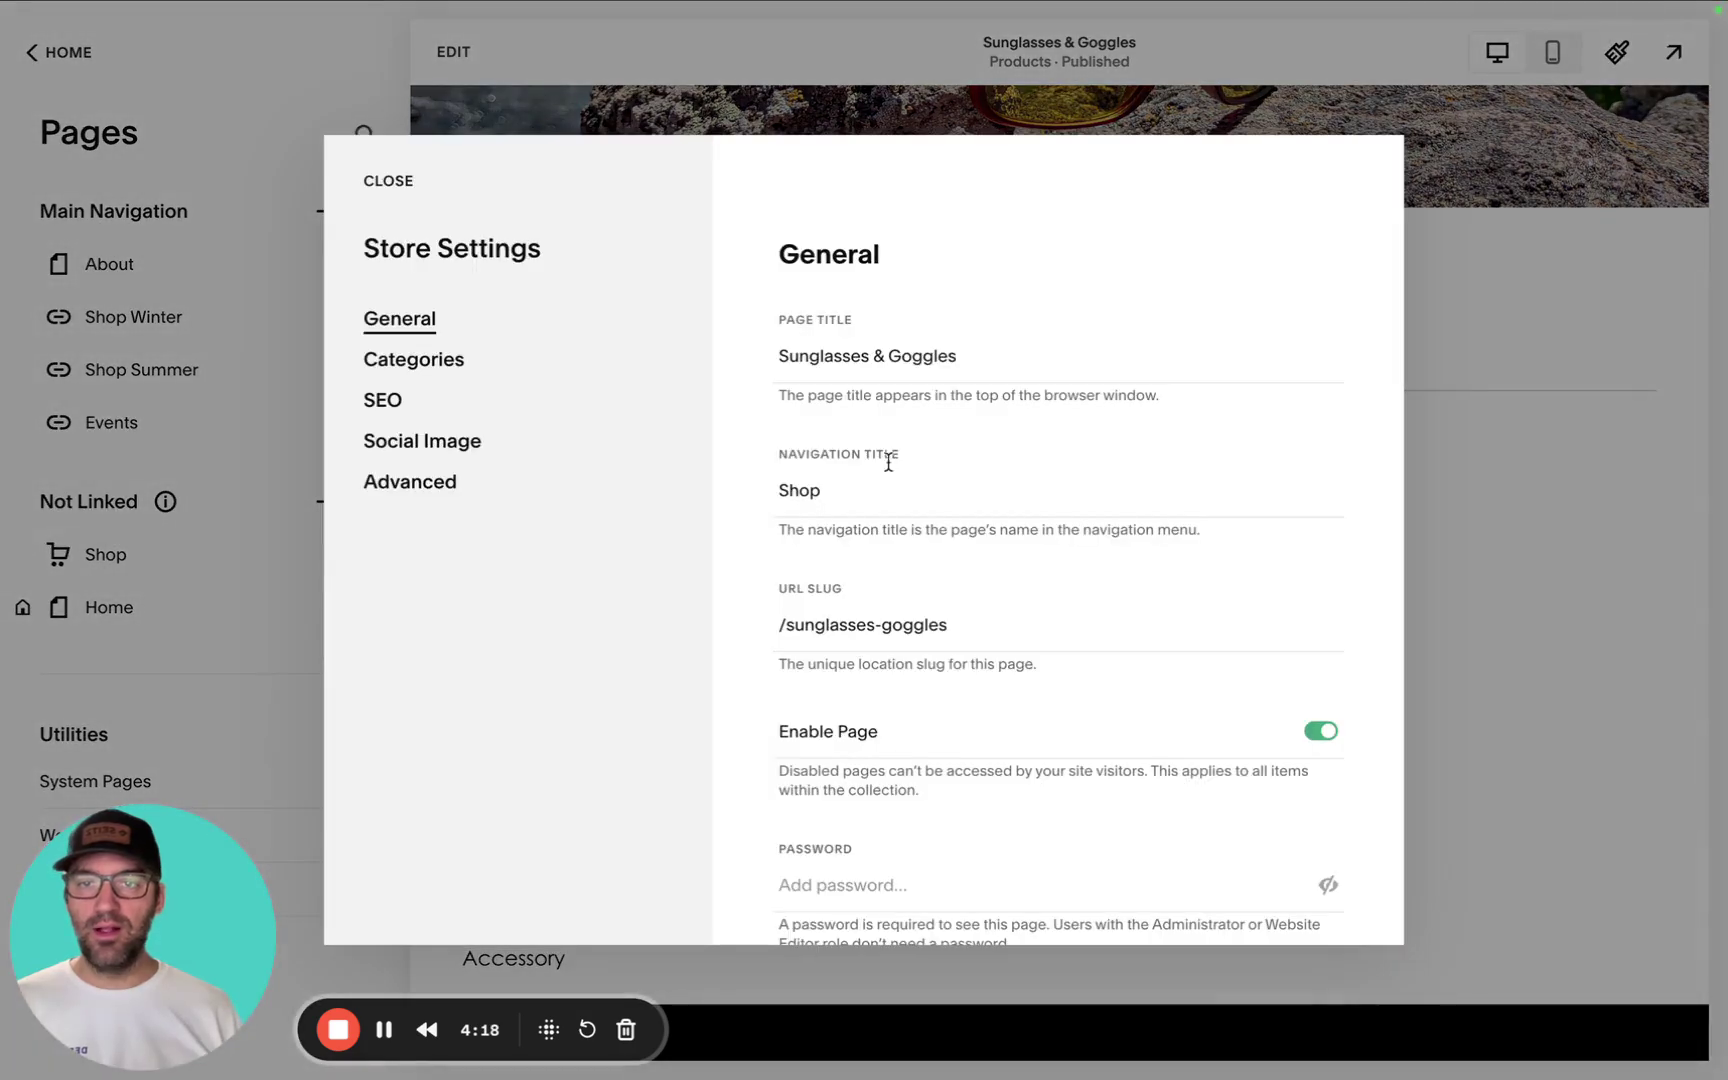
click(432, 360)
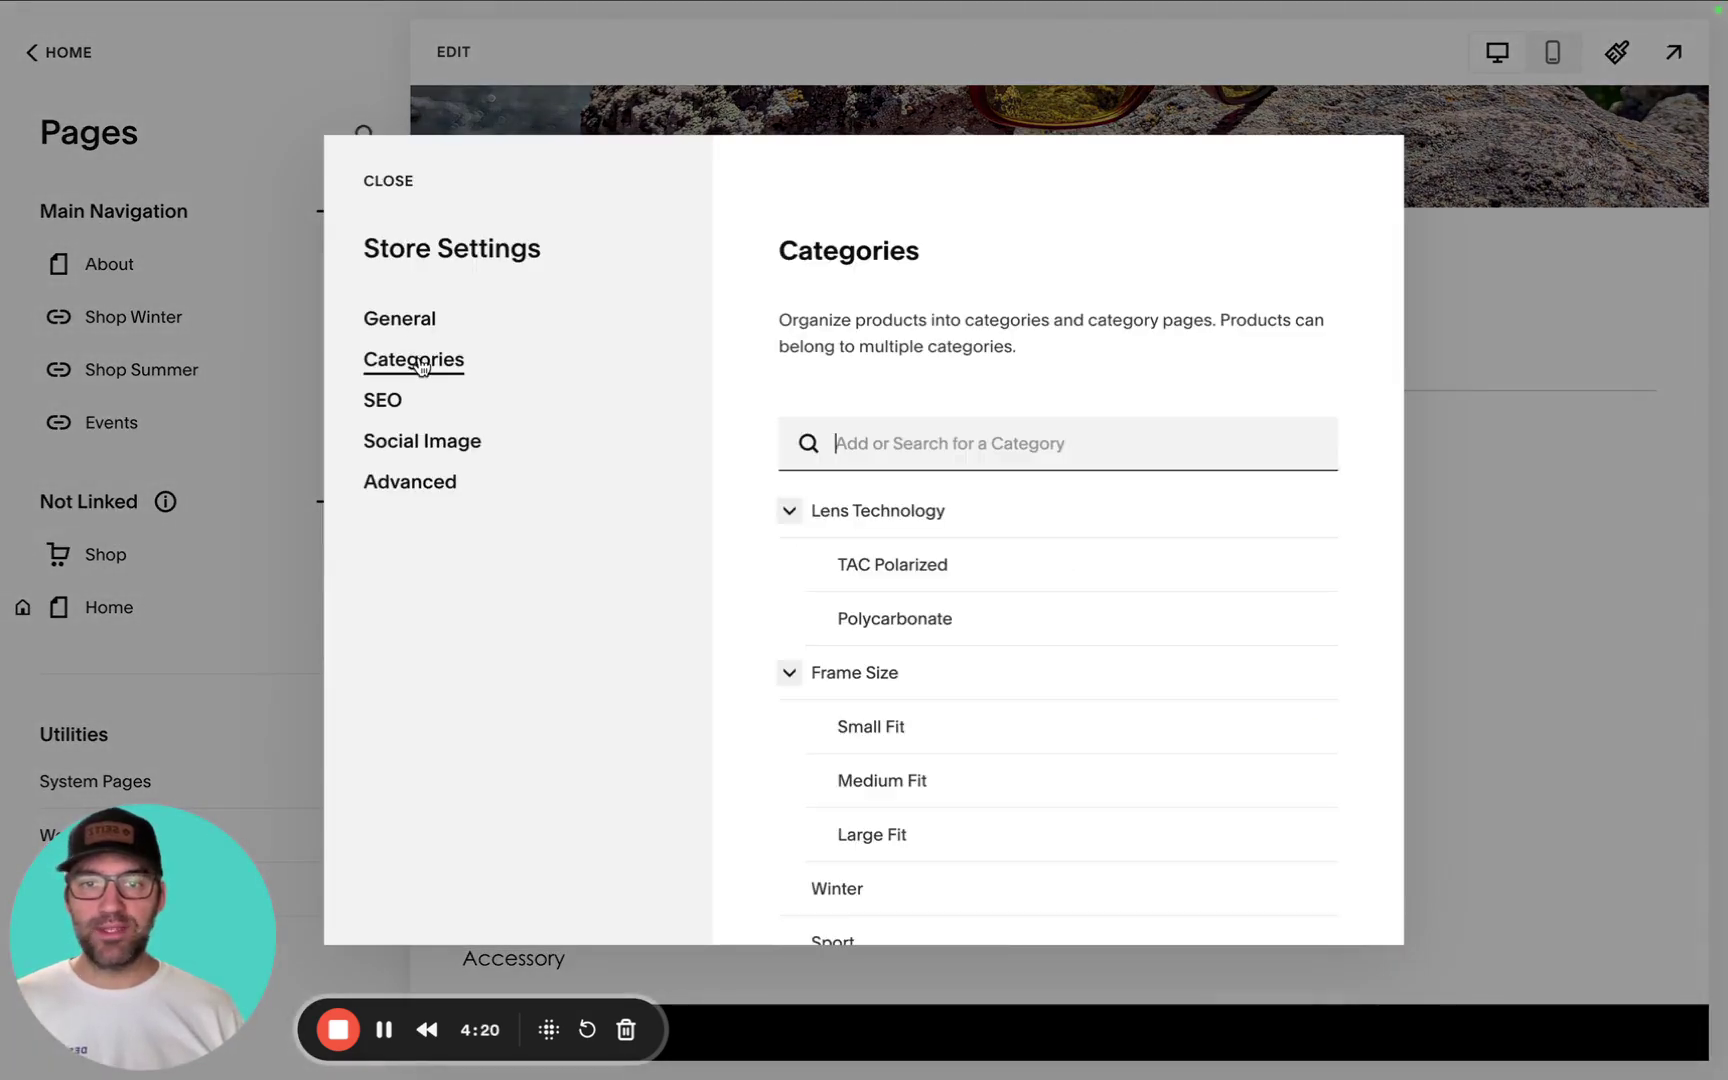
click(1333, 519)
click(1333, 676)
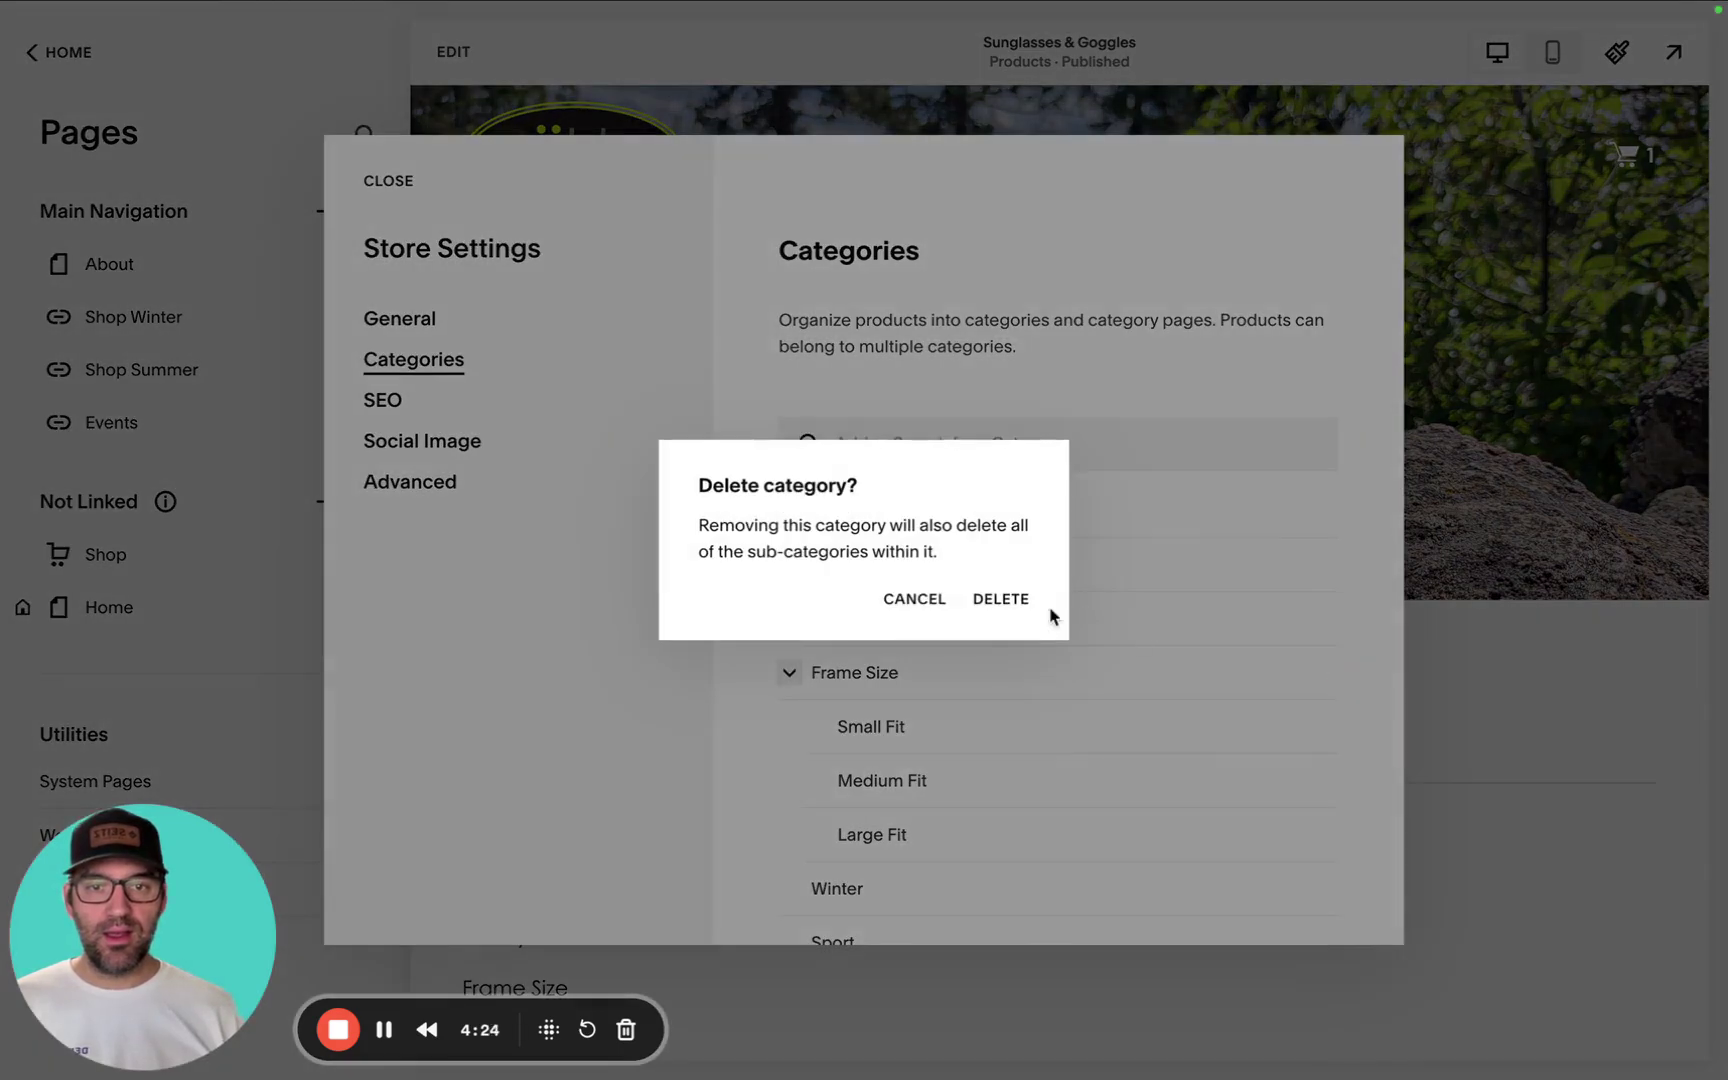
click(1000, 598)
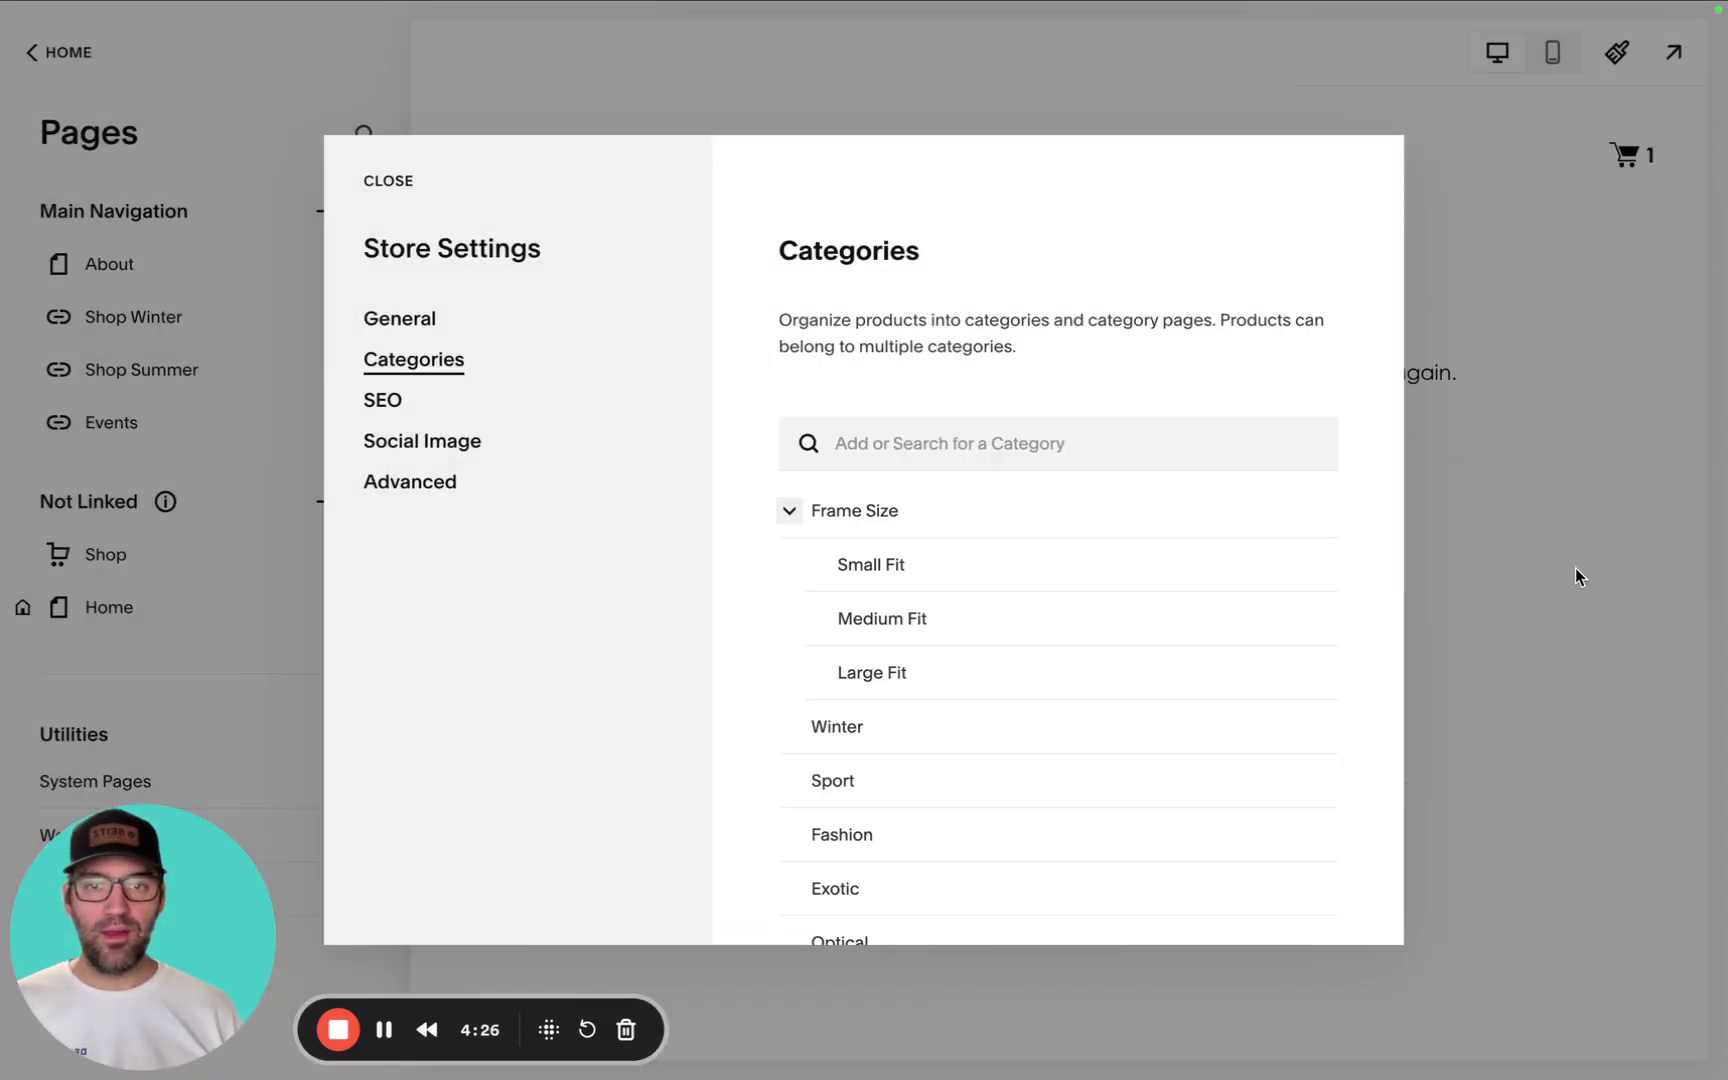
scroll(1311, 596, down, 3)
scroll(1305, 592, up, 3)
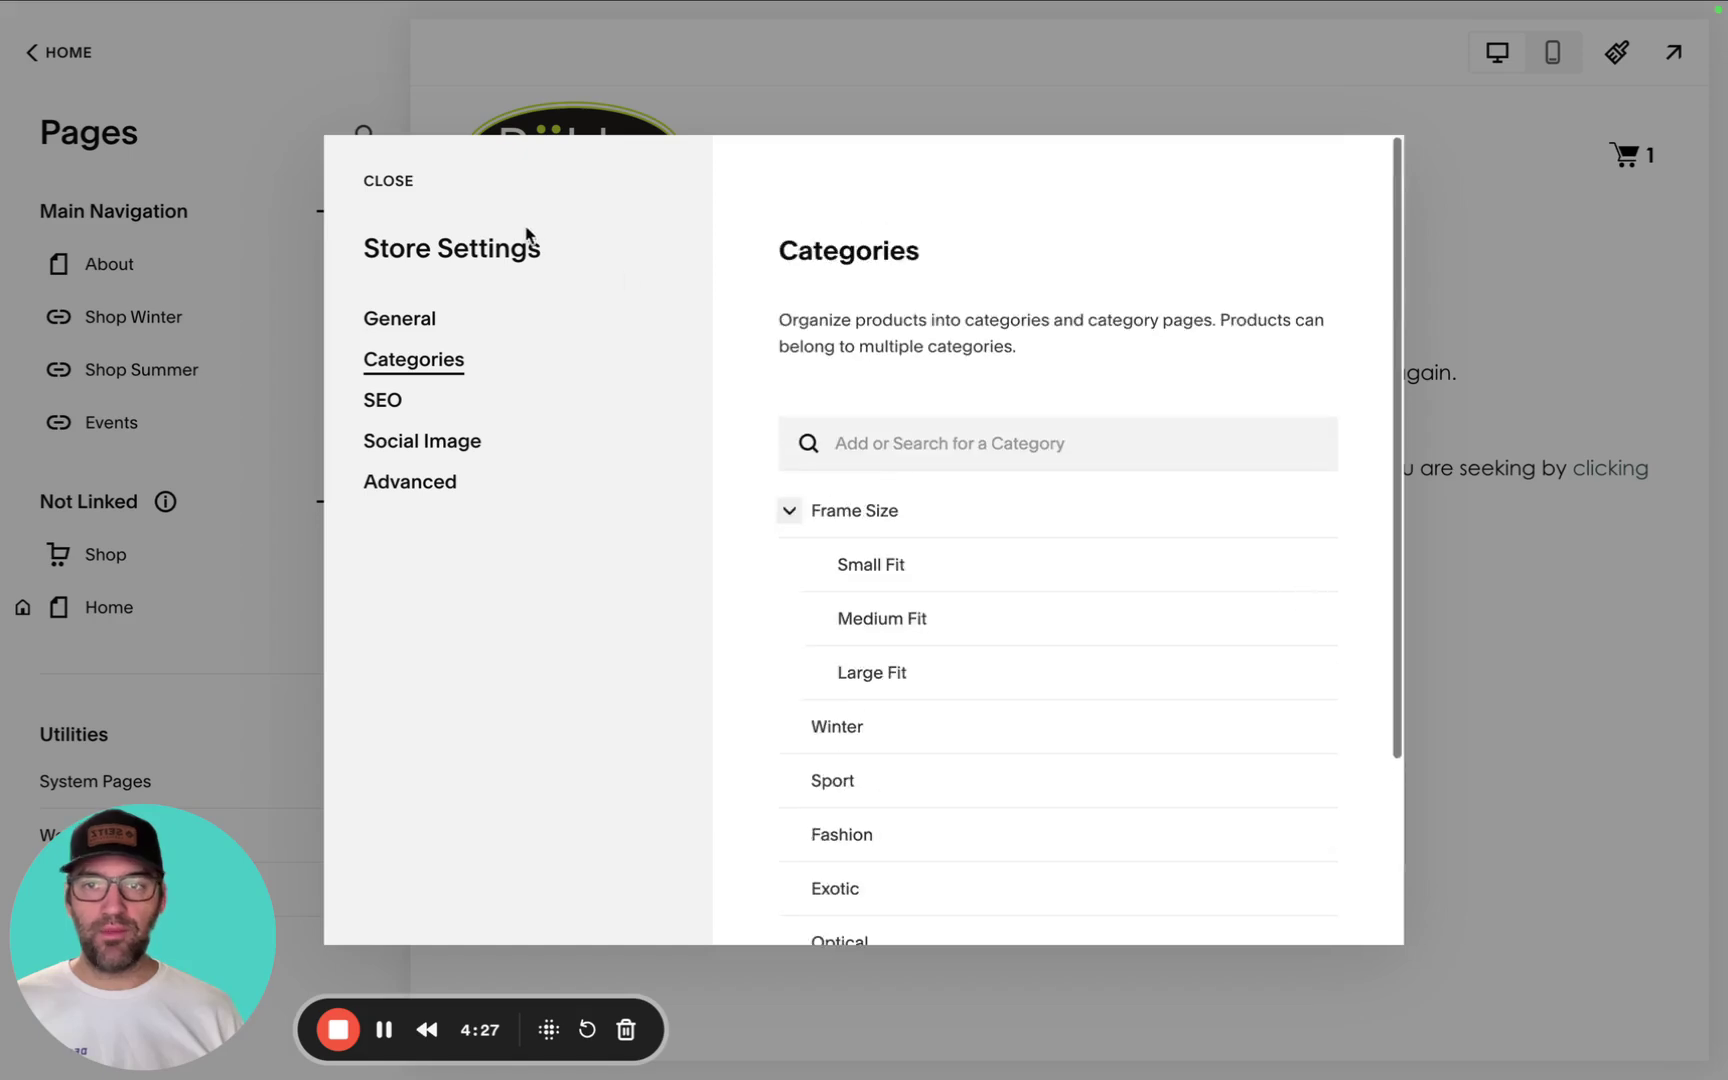
click(400, 184)
Reopen the Shop page and preview it full screen to confirm Lens Technology is gone
click(56, 53)
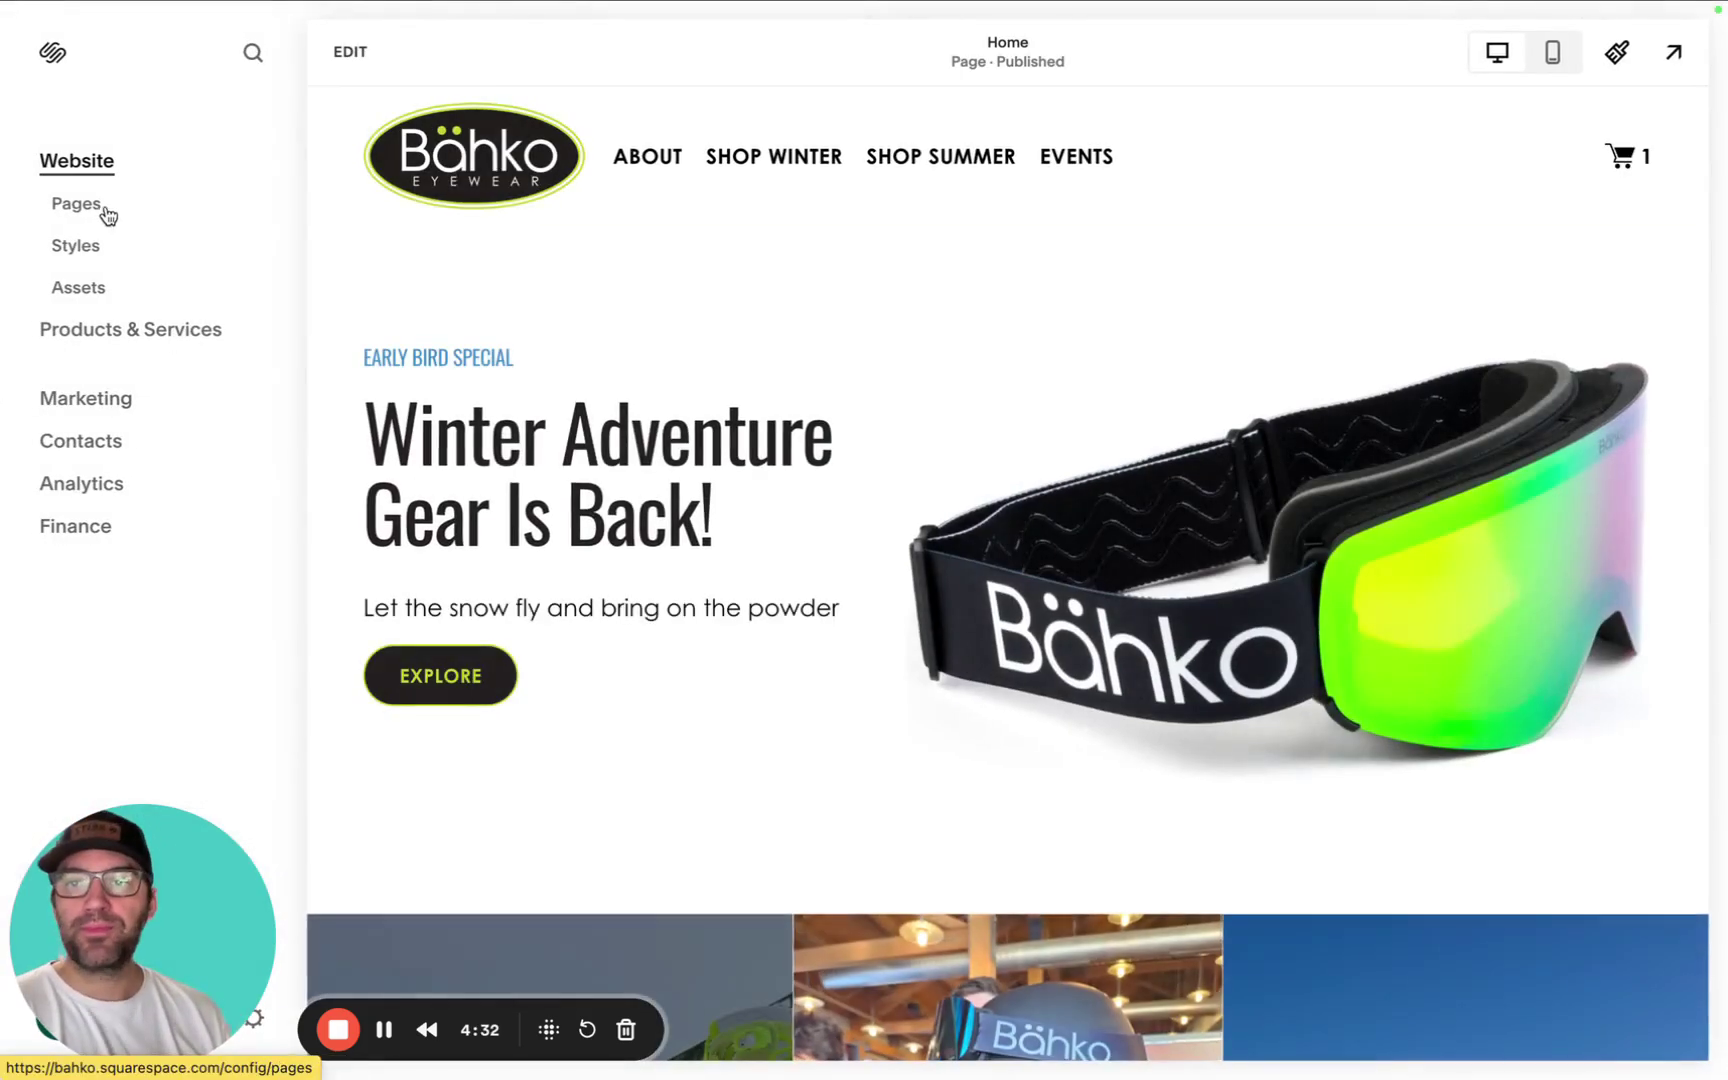
click(75, 203)
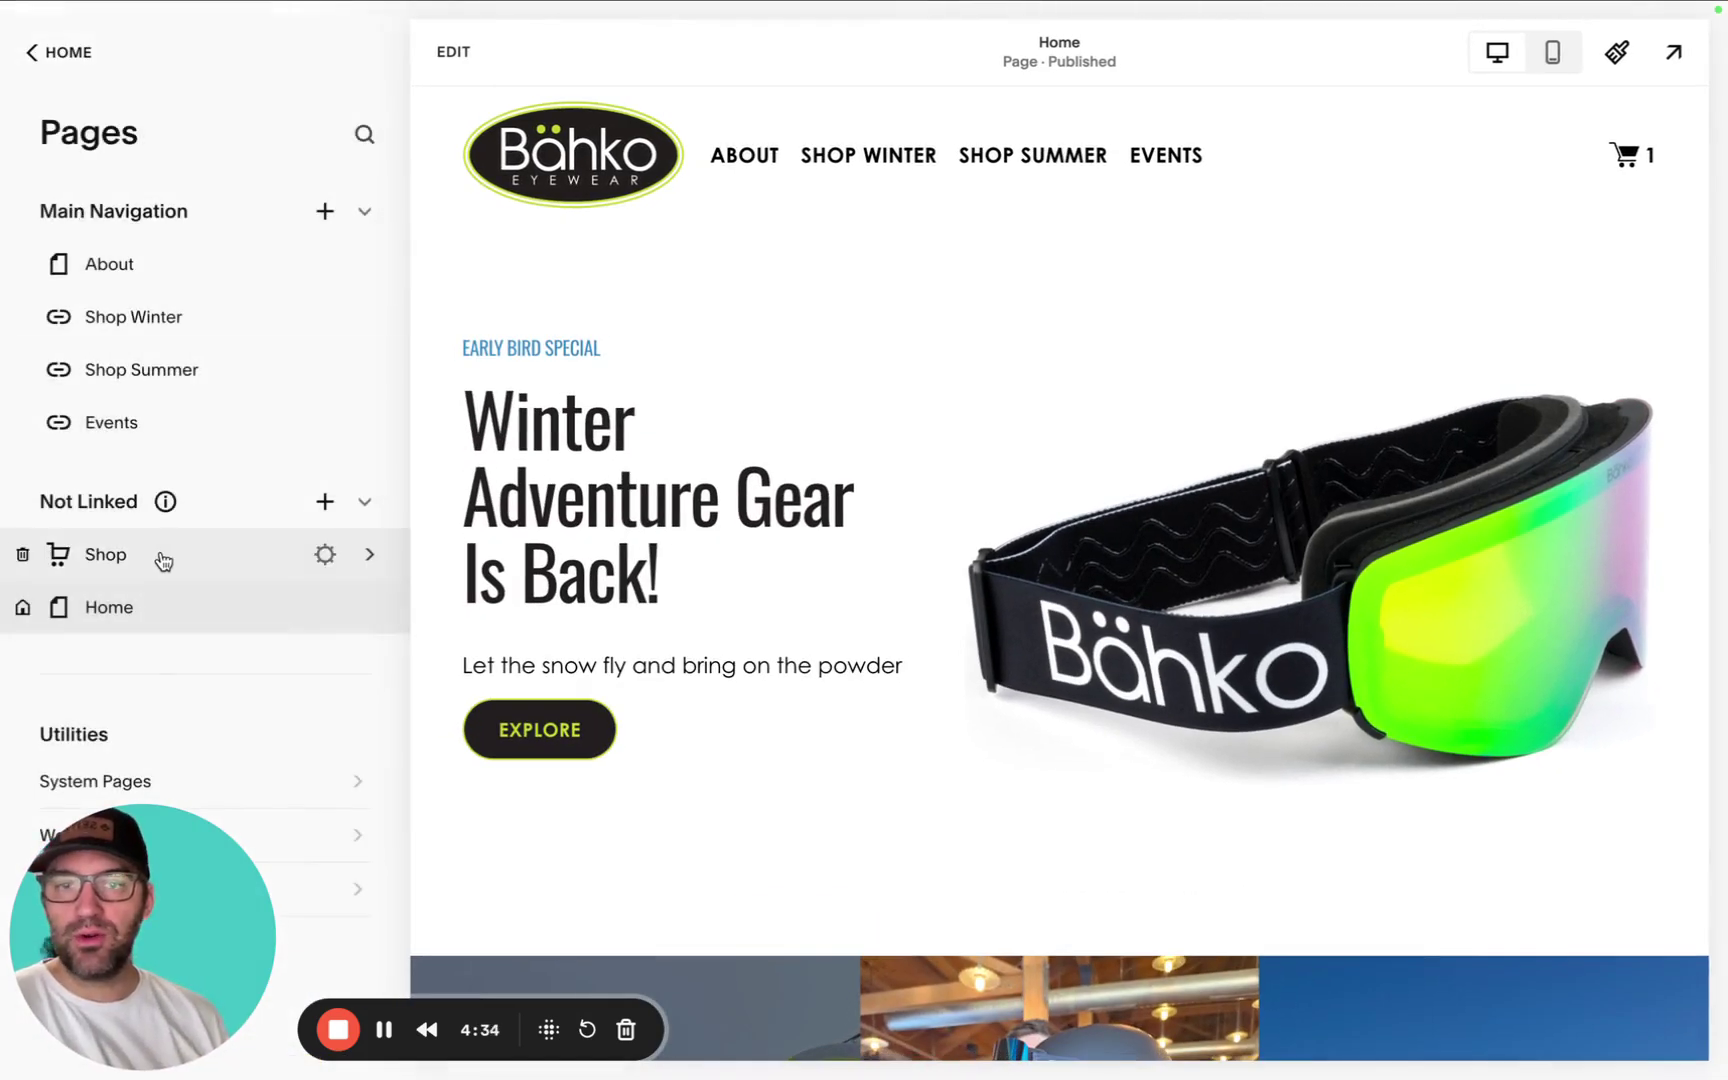
click(162, 558)
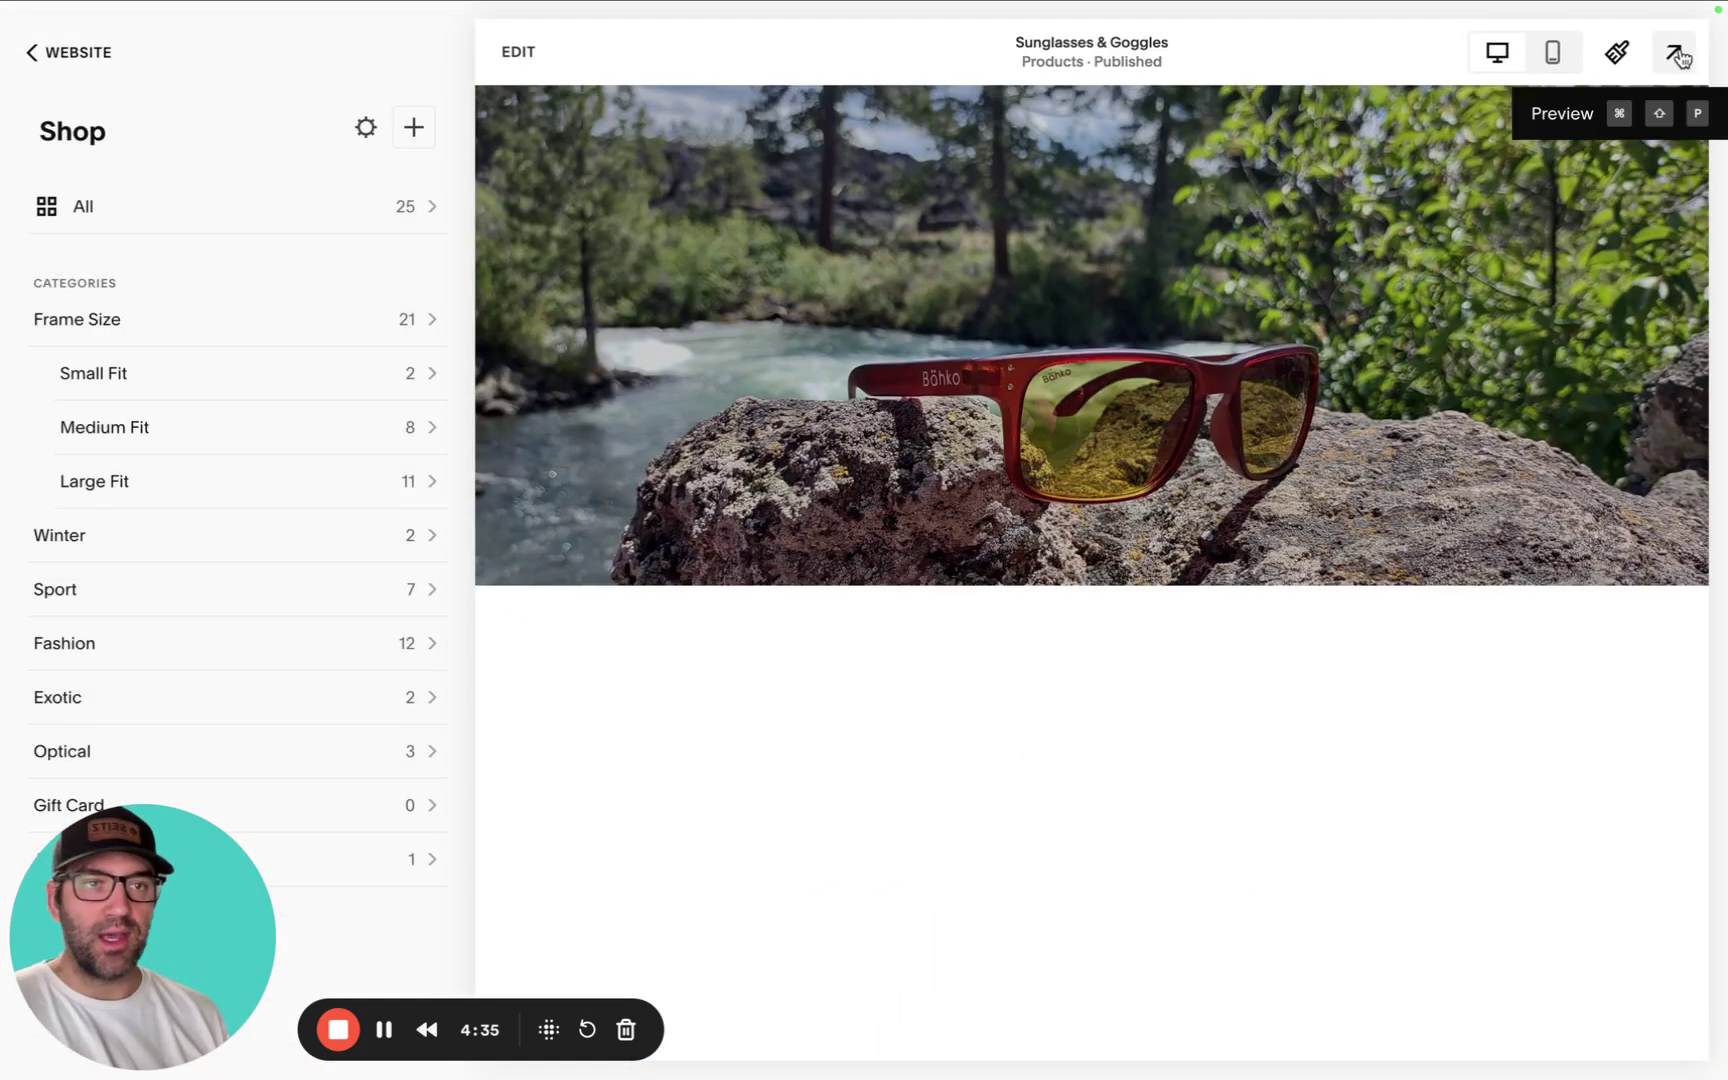
click(1675, 51)
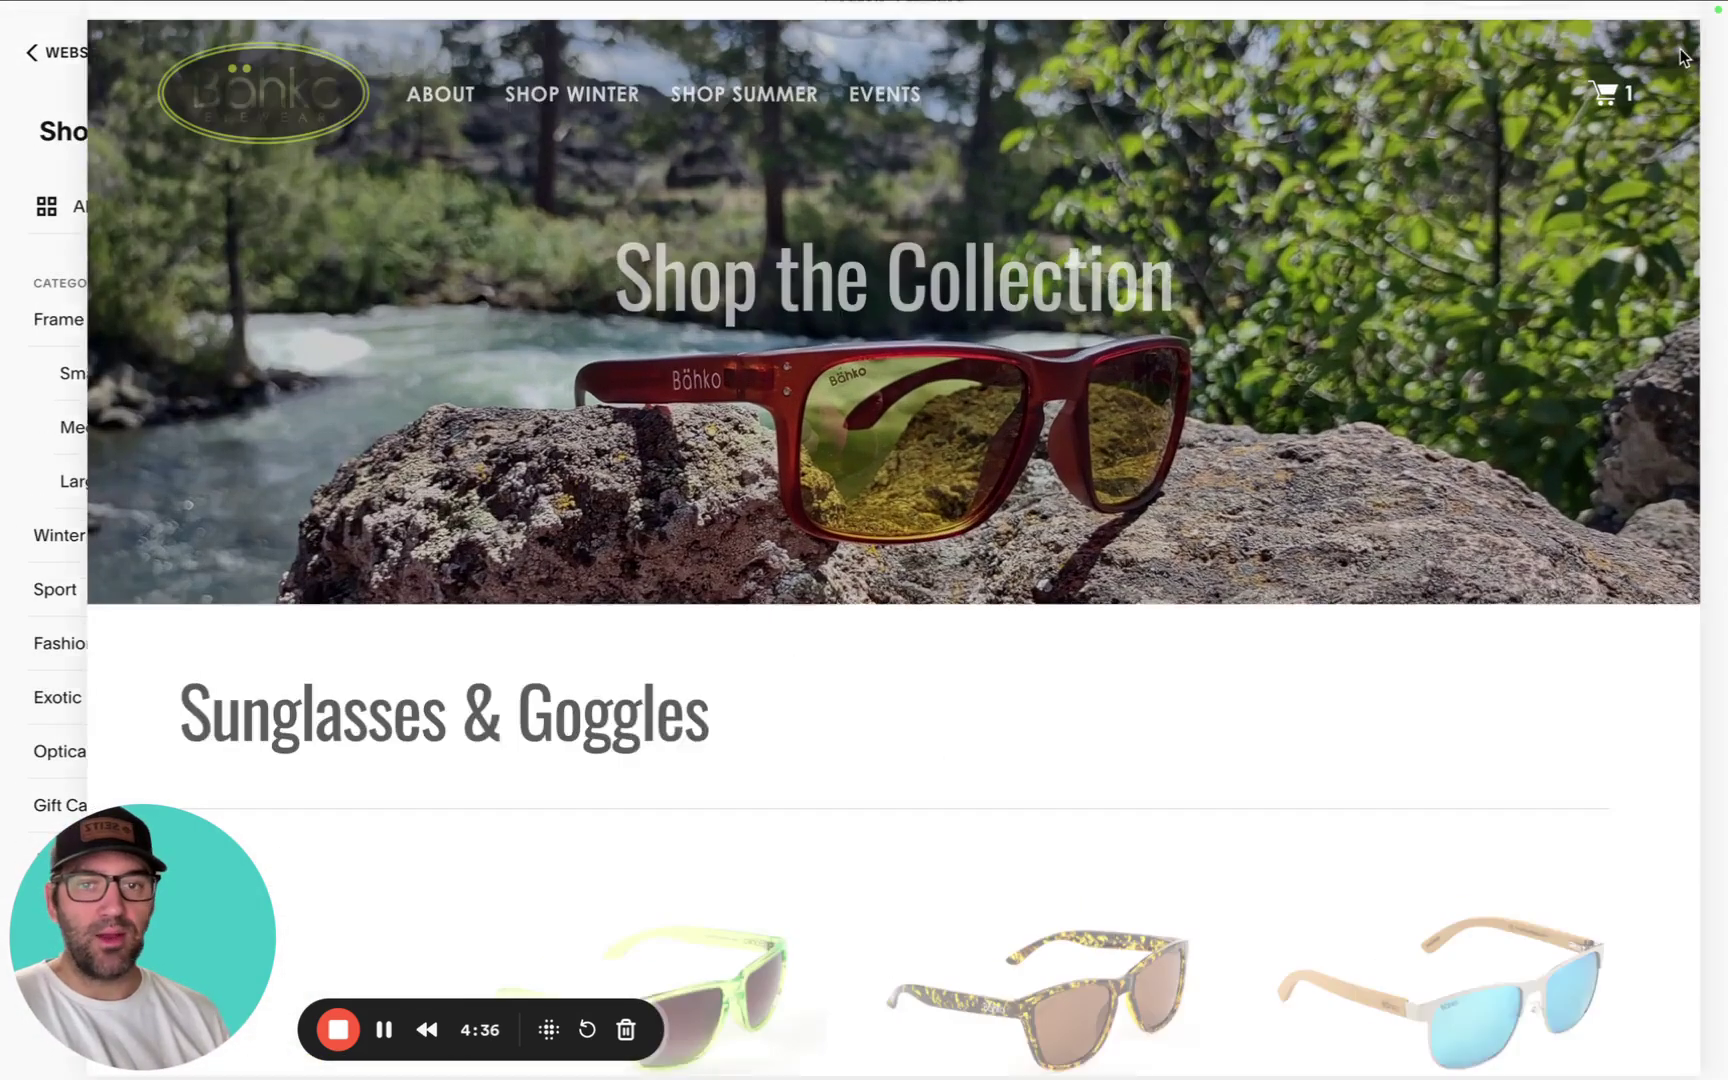
scroll(1666, 90, down, 3)
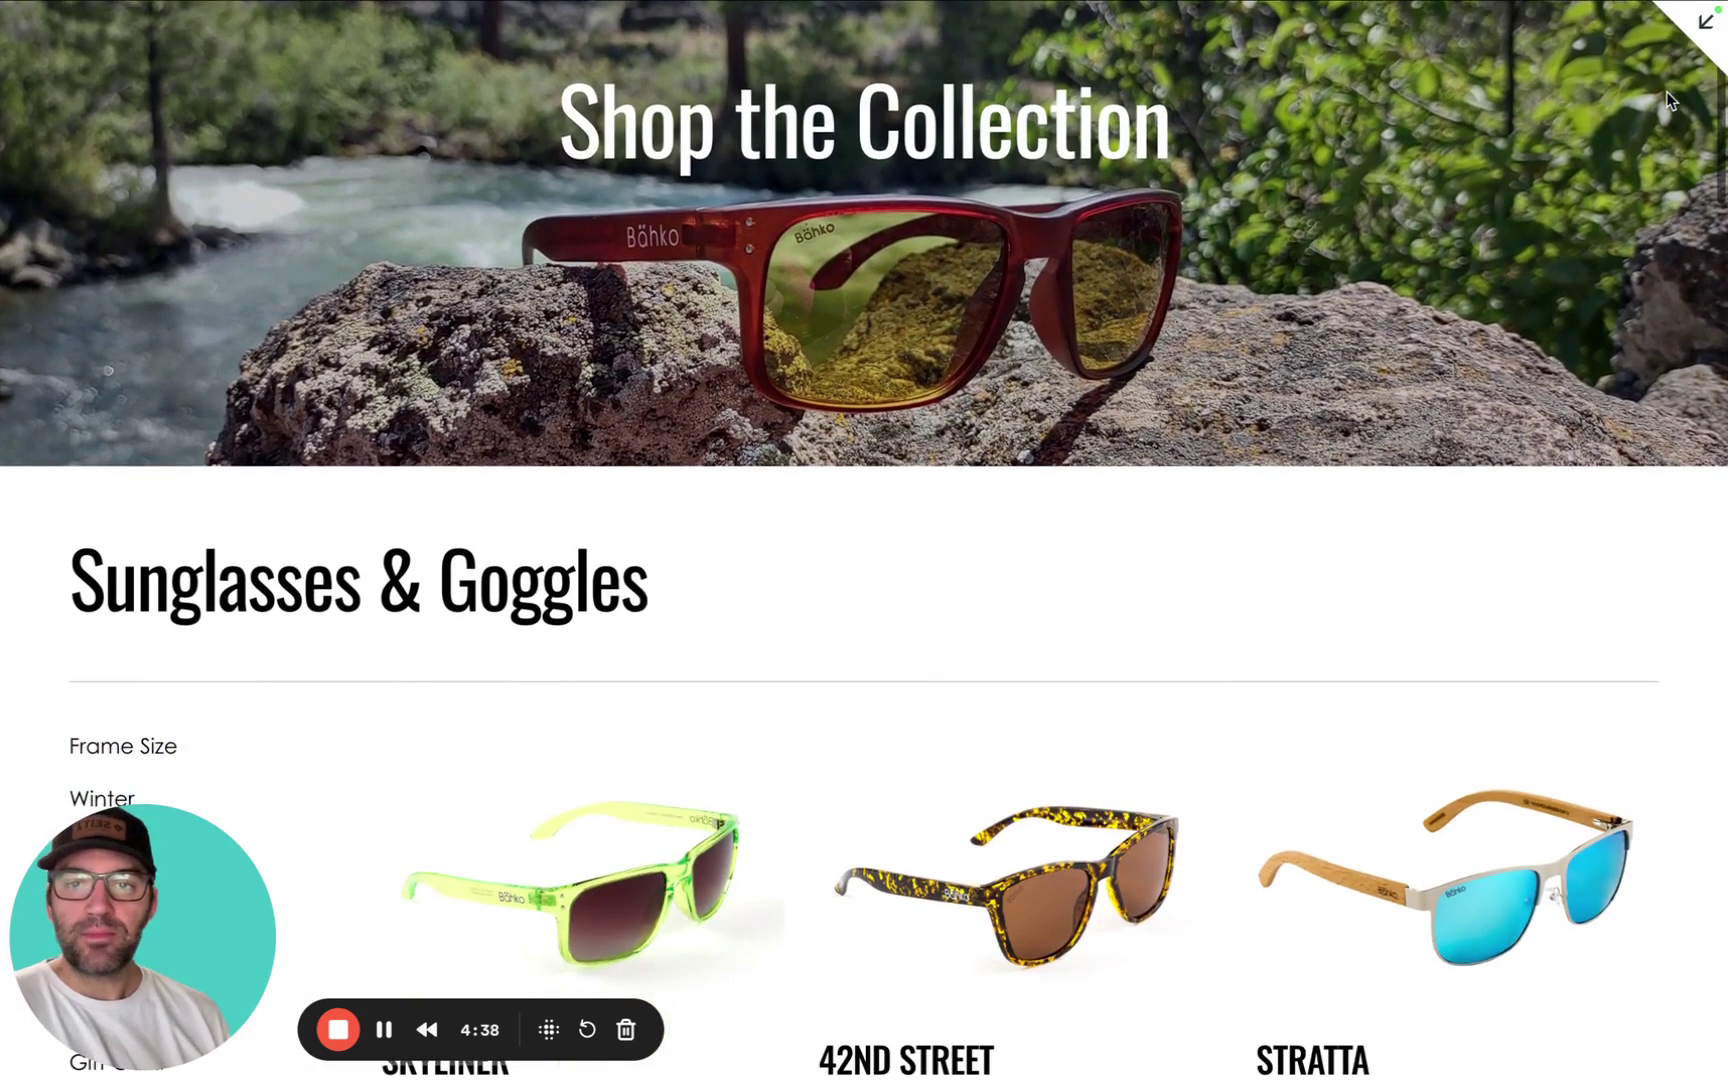
scroll(1666, 90, down, 1)
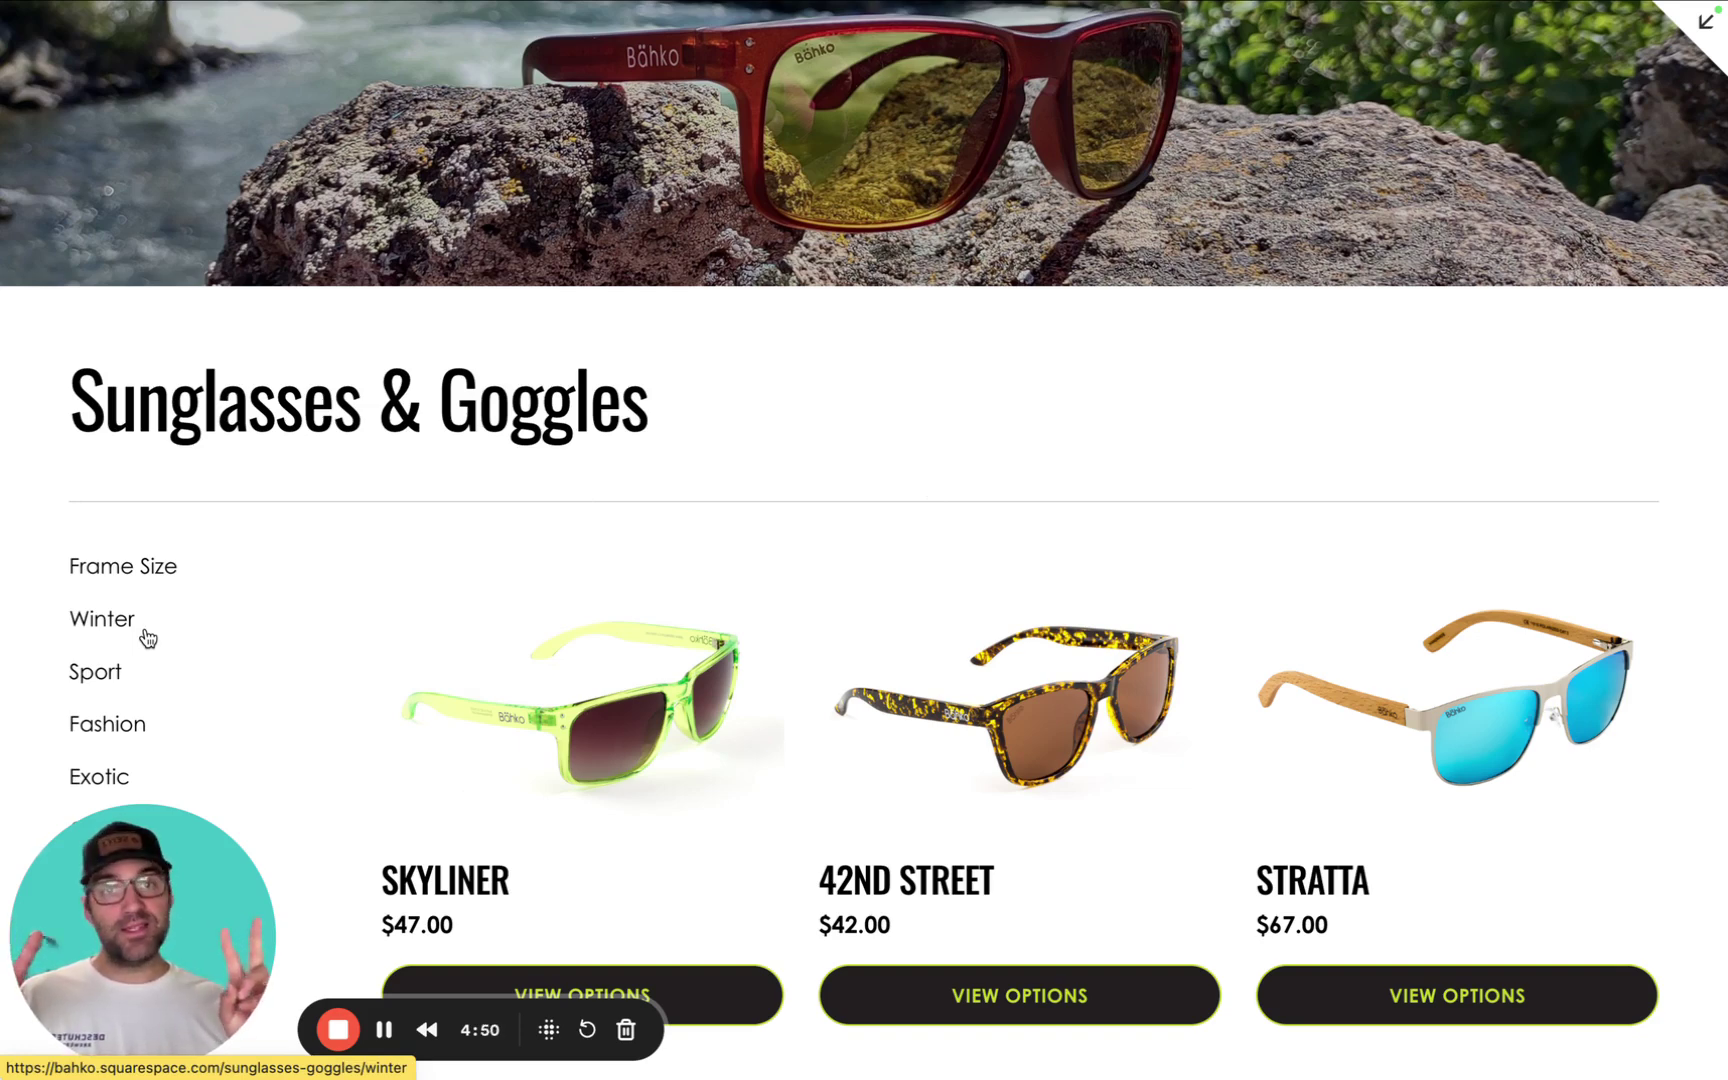
key(Escape)
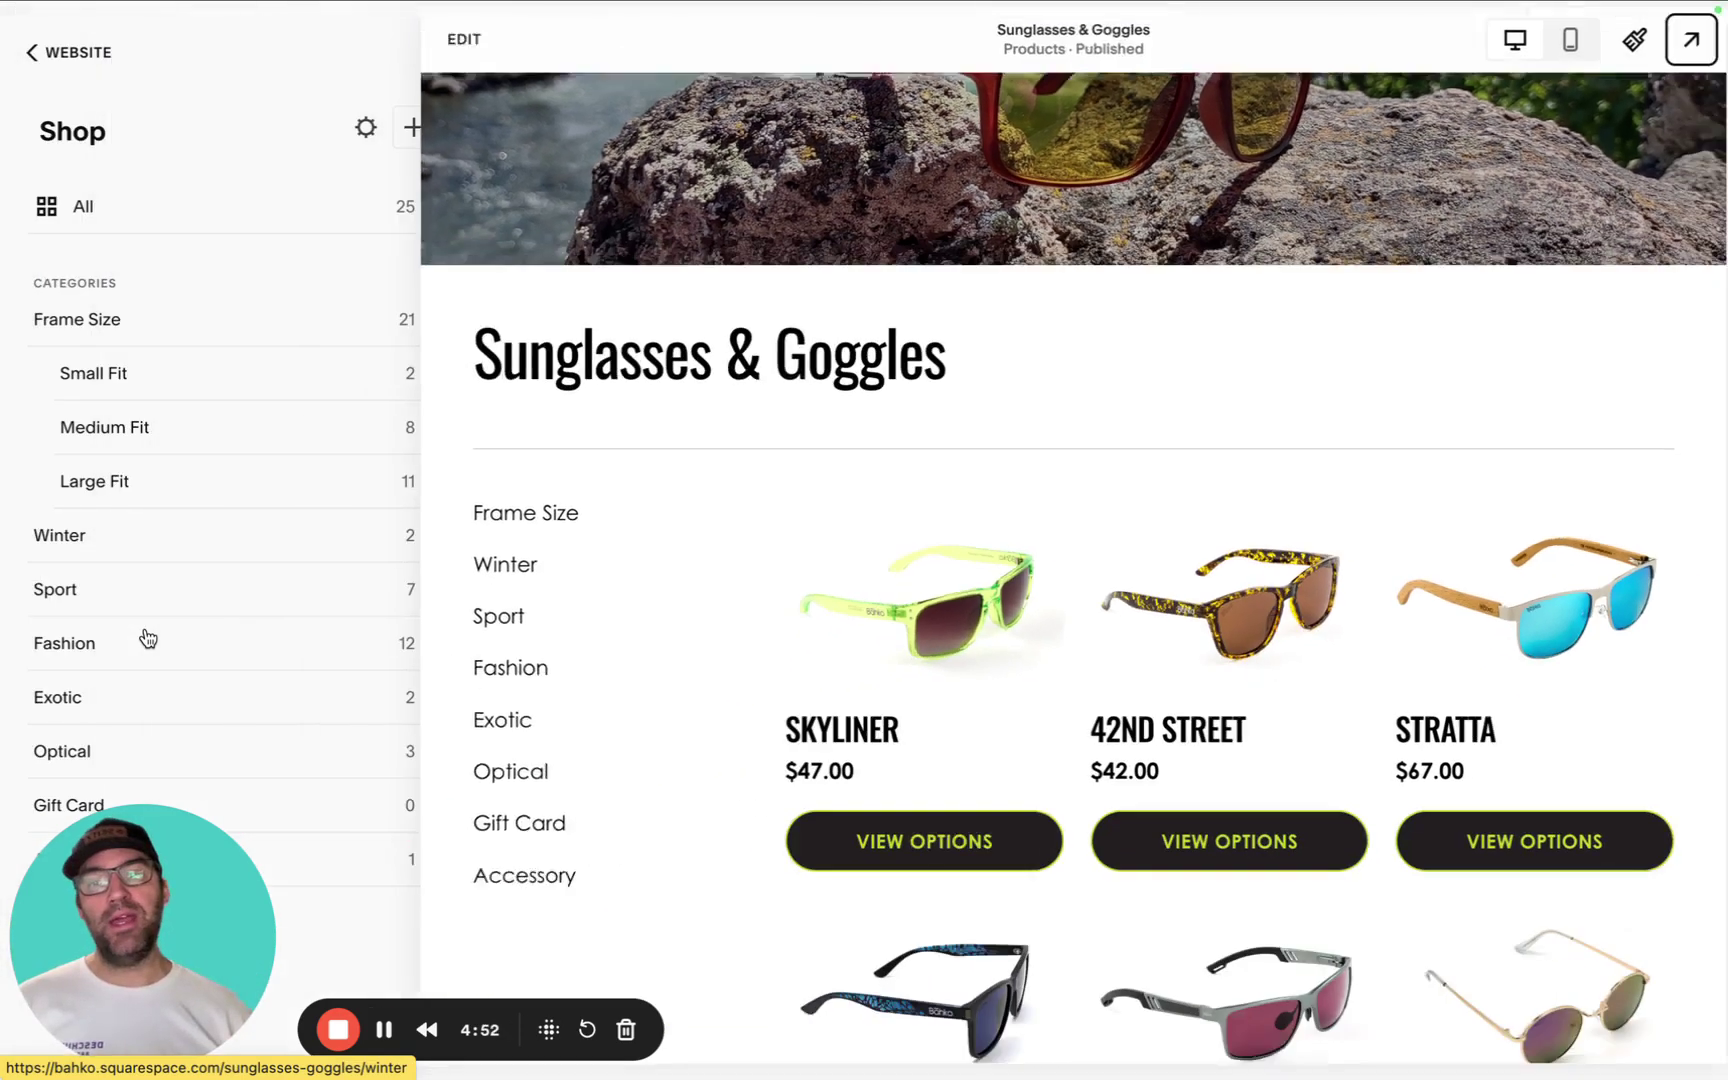
click(1673, 52)
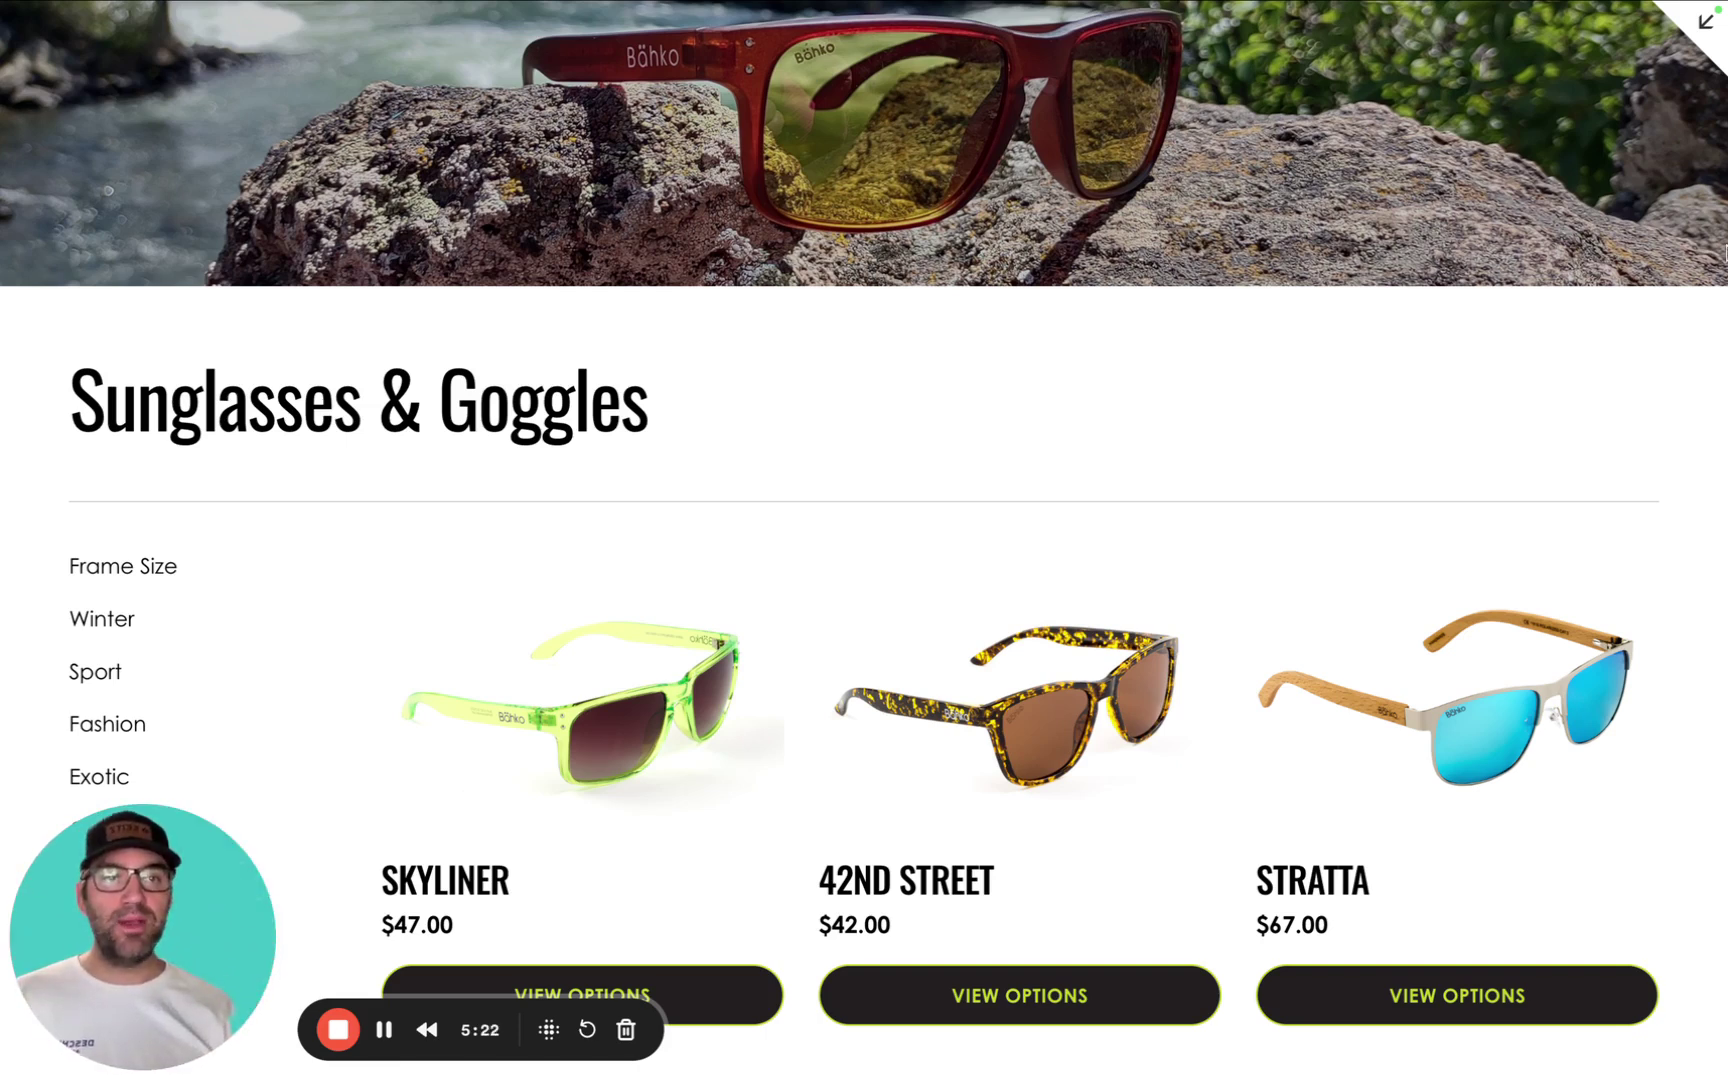
click(1690, 25)
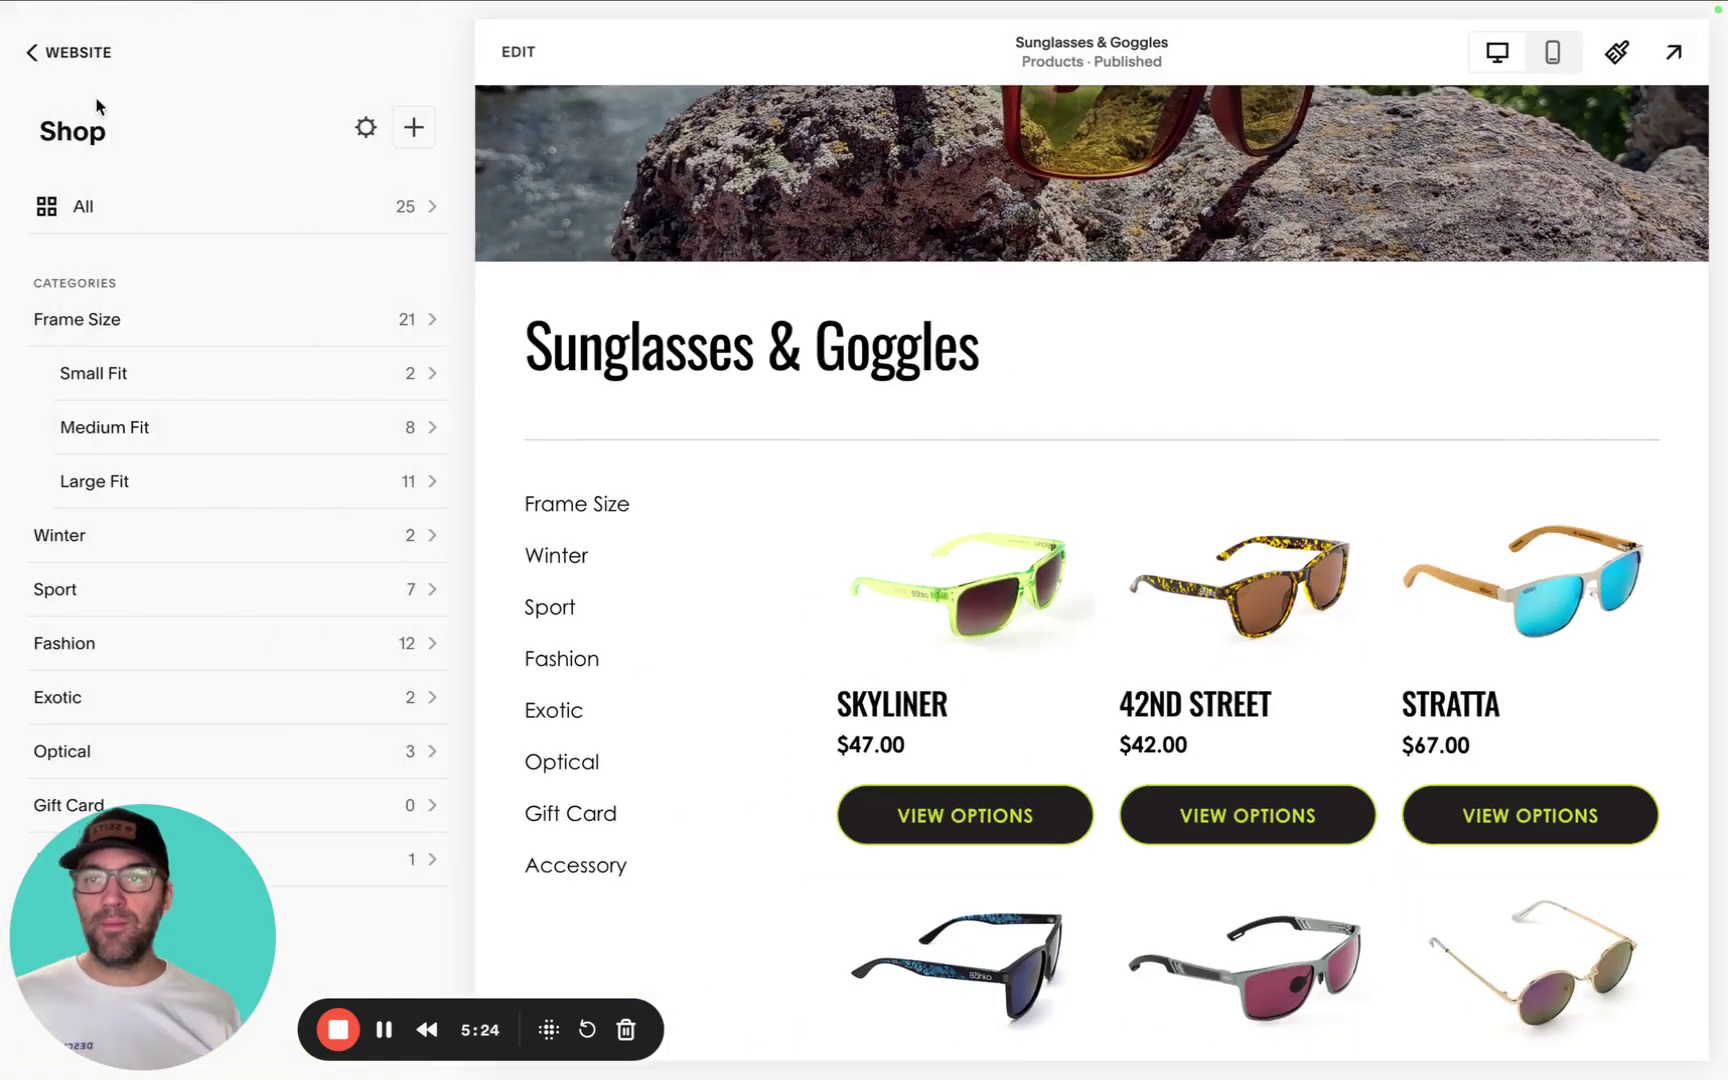
Search the site menu for 'css' and open the Custom CSS editor
click(60, 58)
click(58, 58)
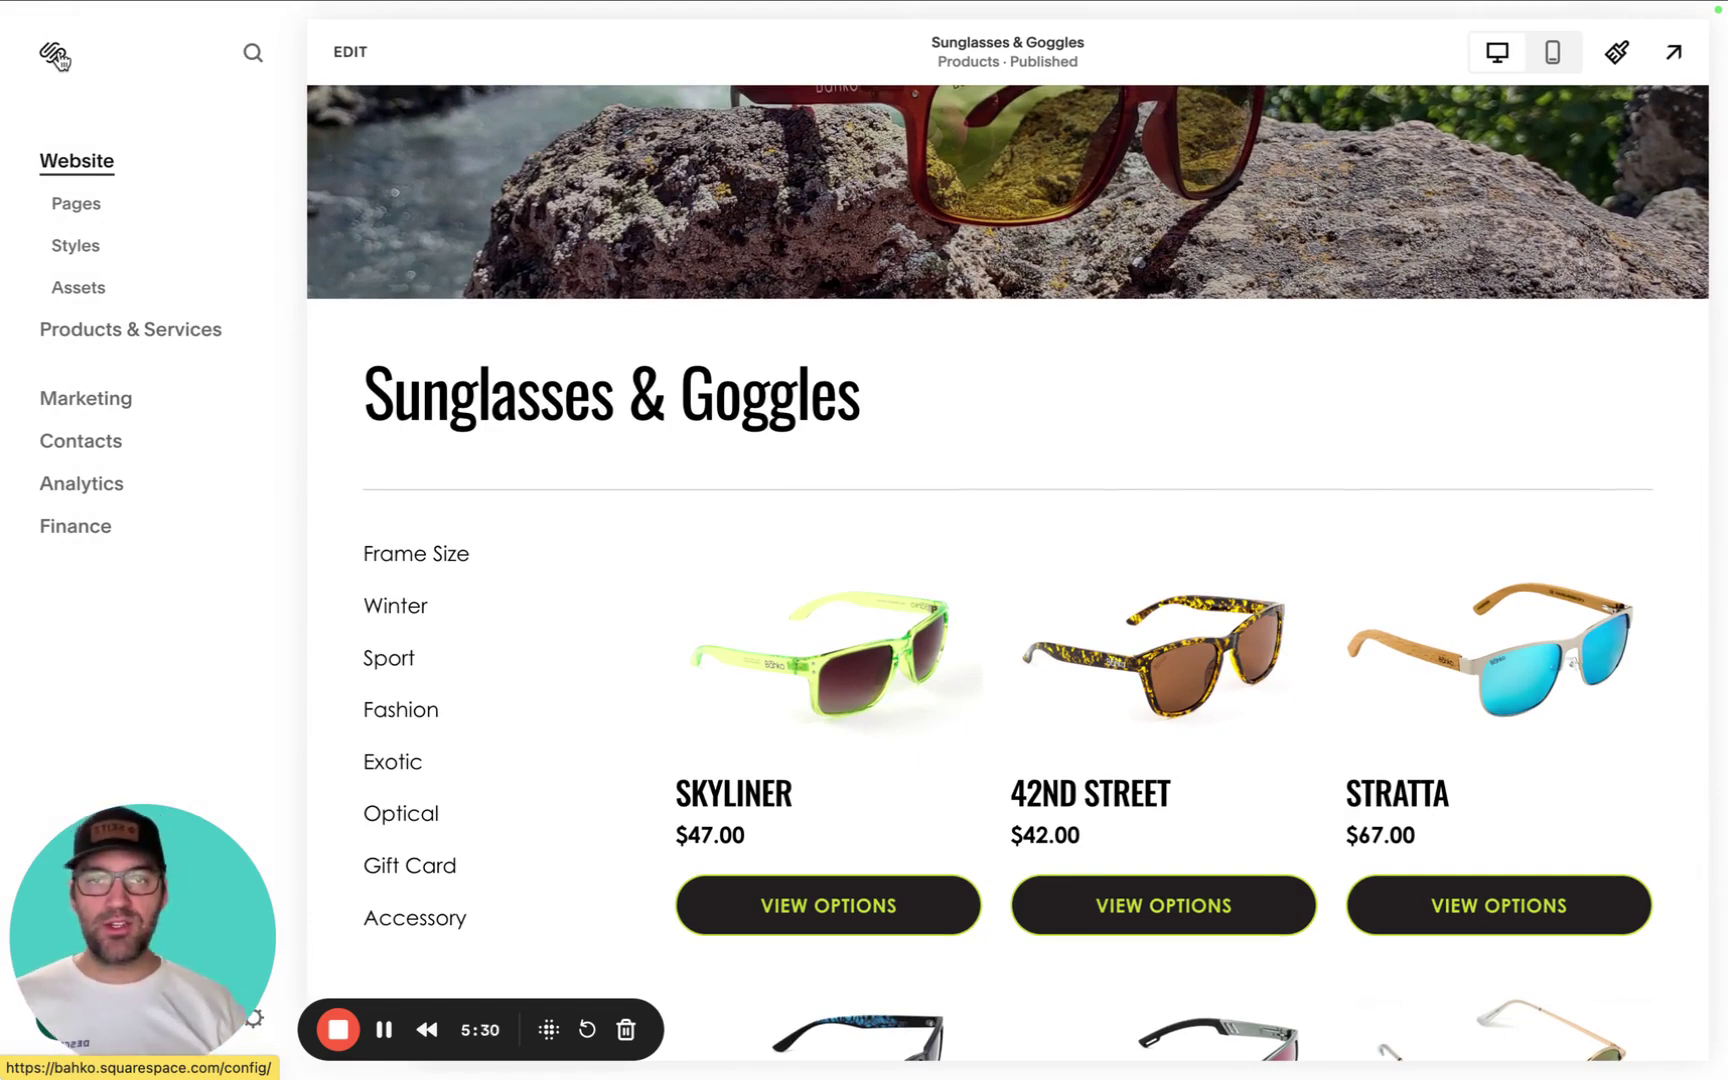
key(slash)
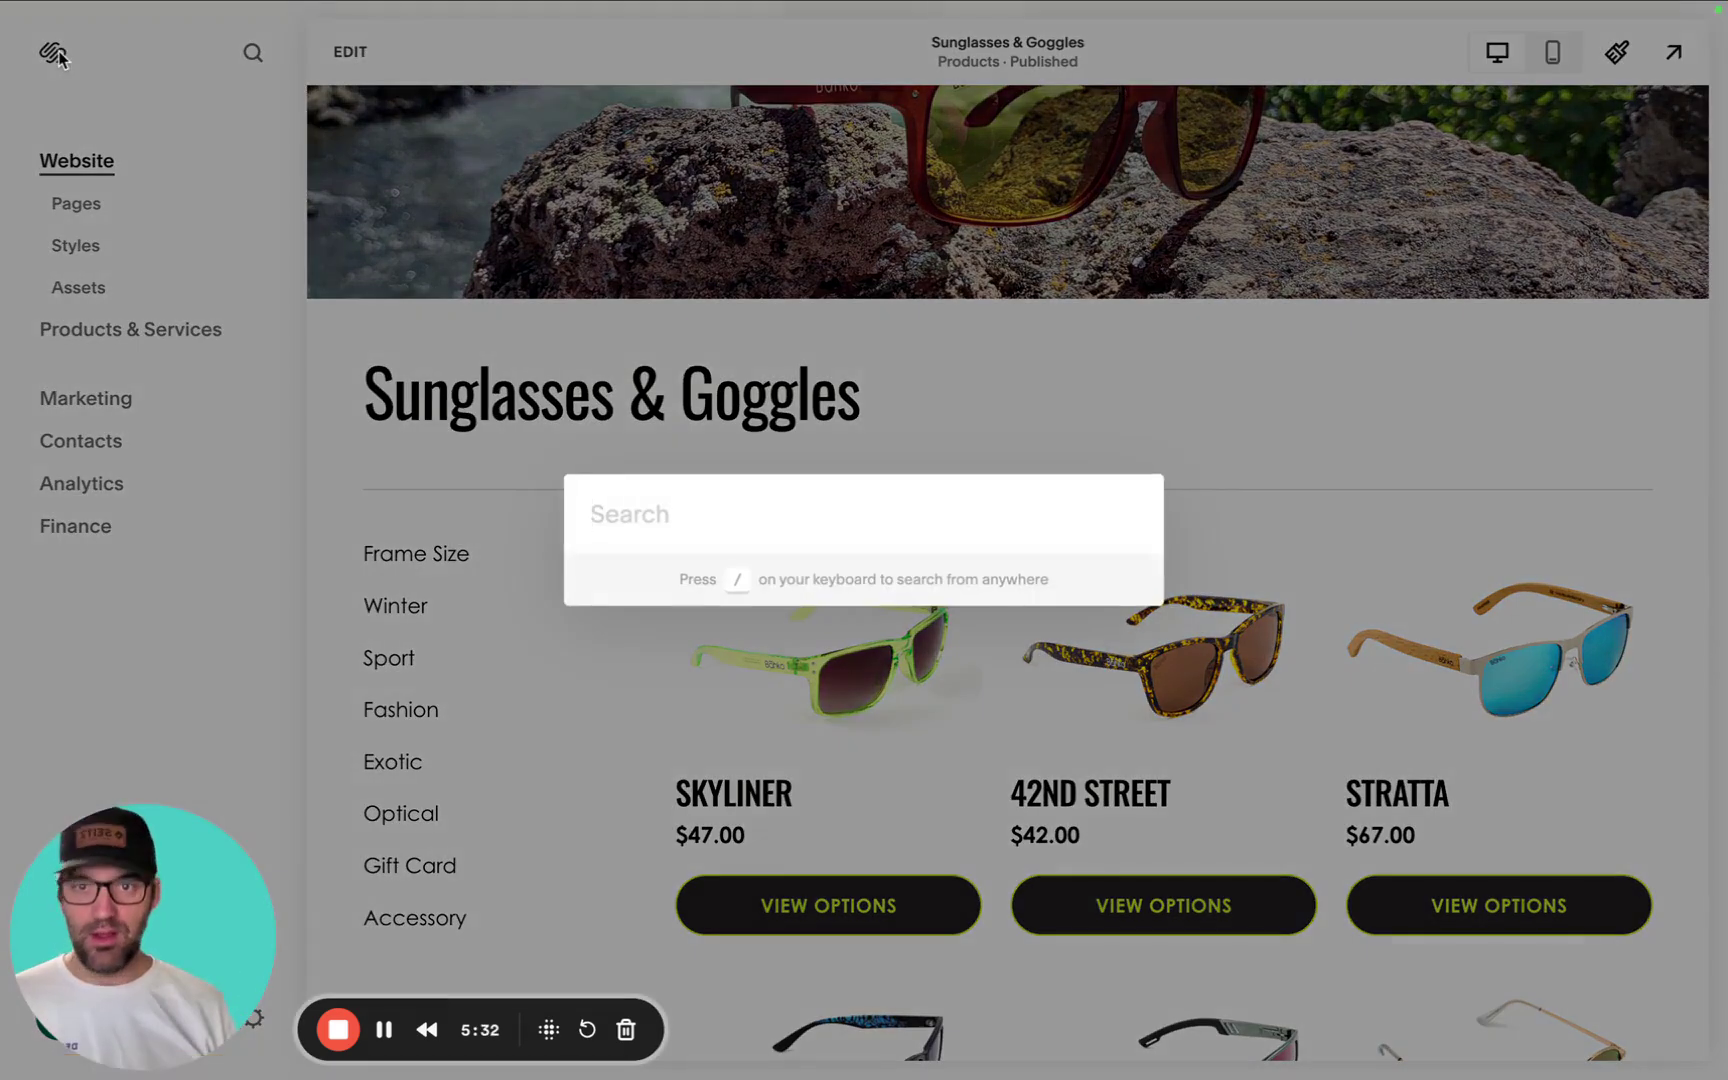
text(css)
key(Return)
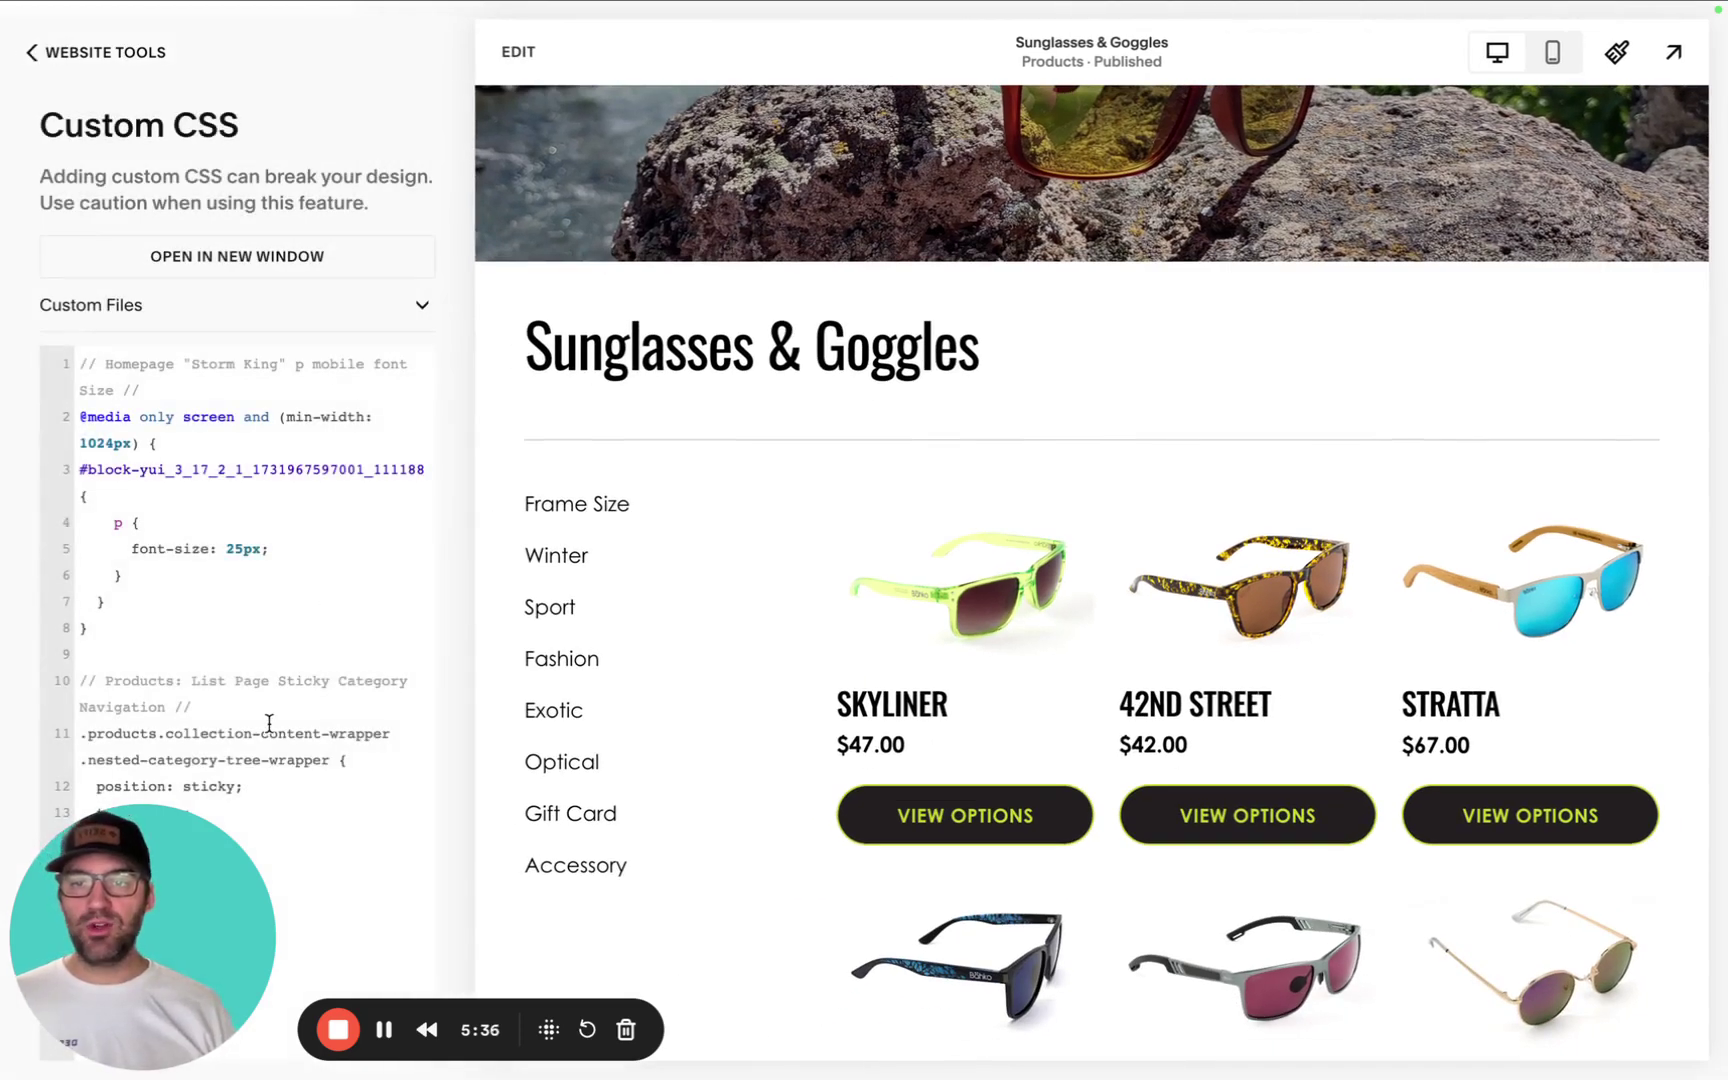
Review the sticky category navigation rule's position: sticky and top: 200px declarations
mouse_move(230, 963)
drag(230, 963, 603, 938)
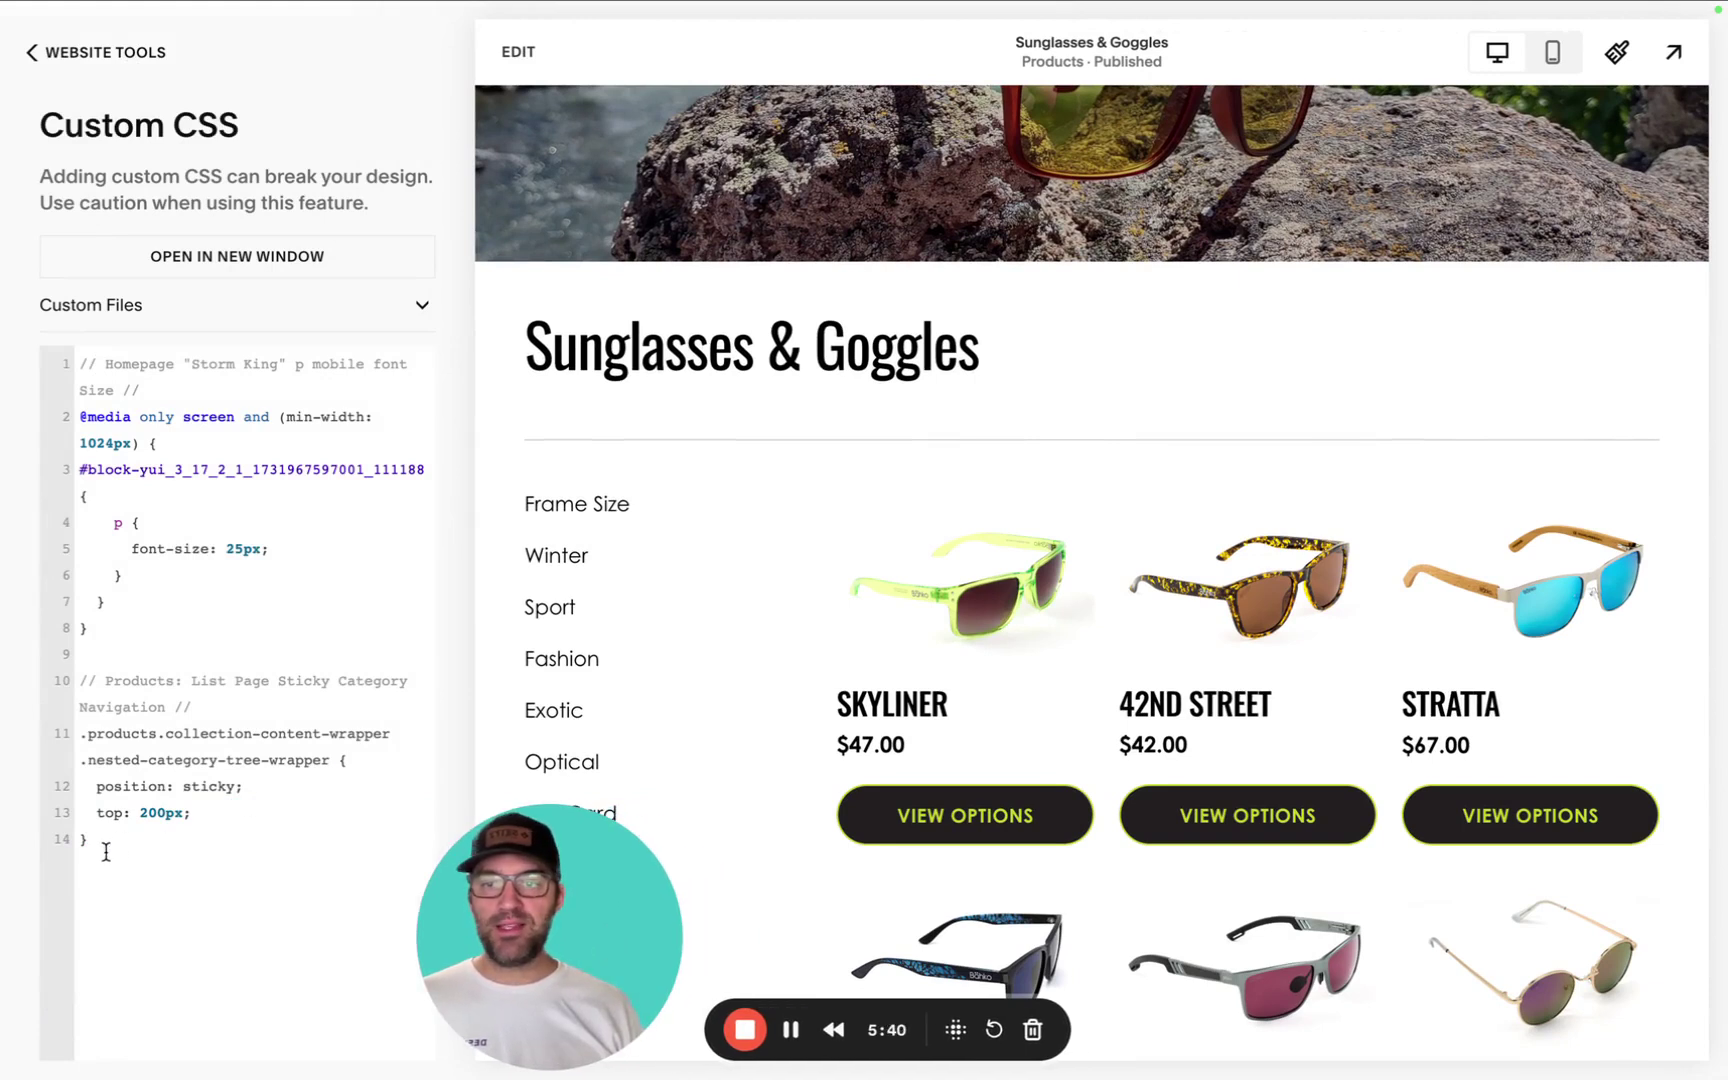
drag(220, 840, 40, 692)
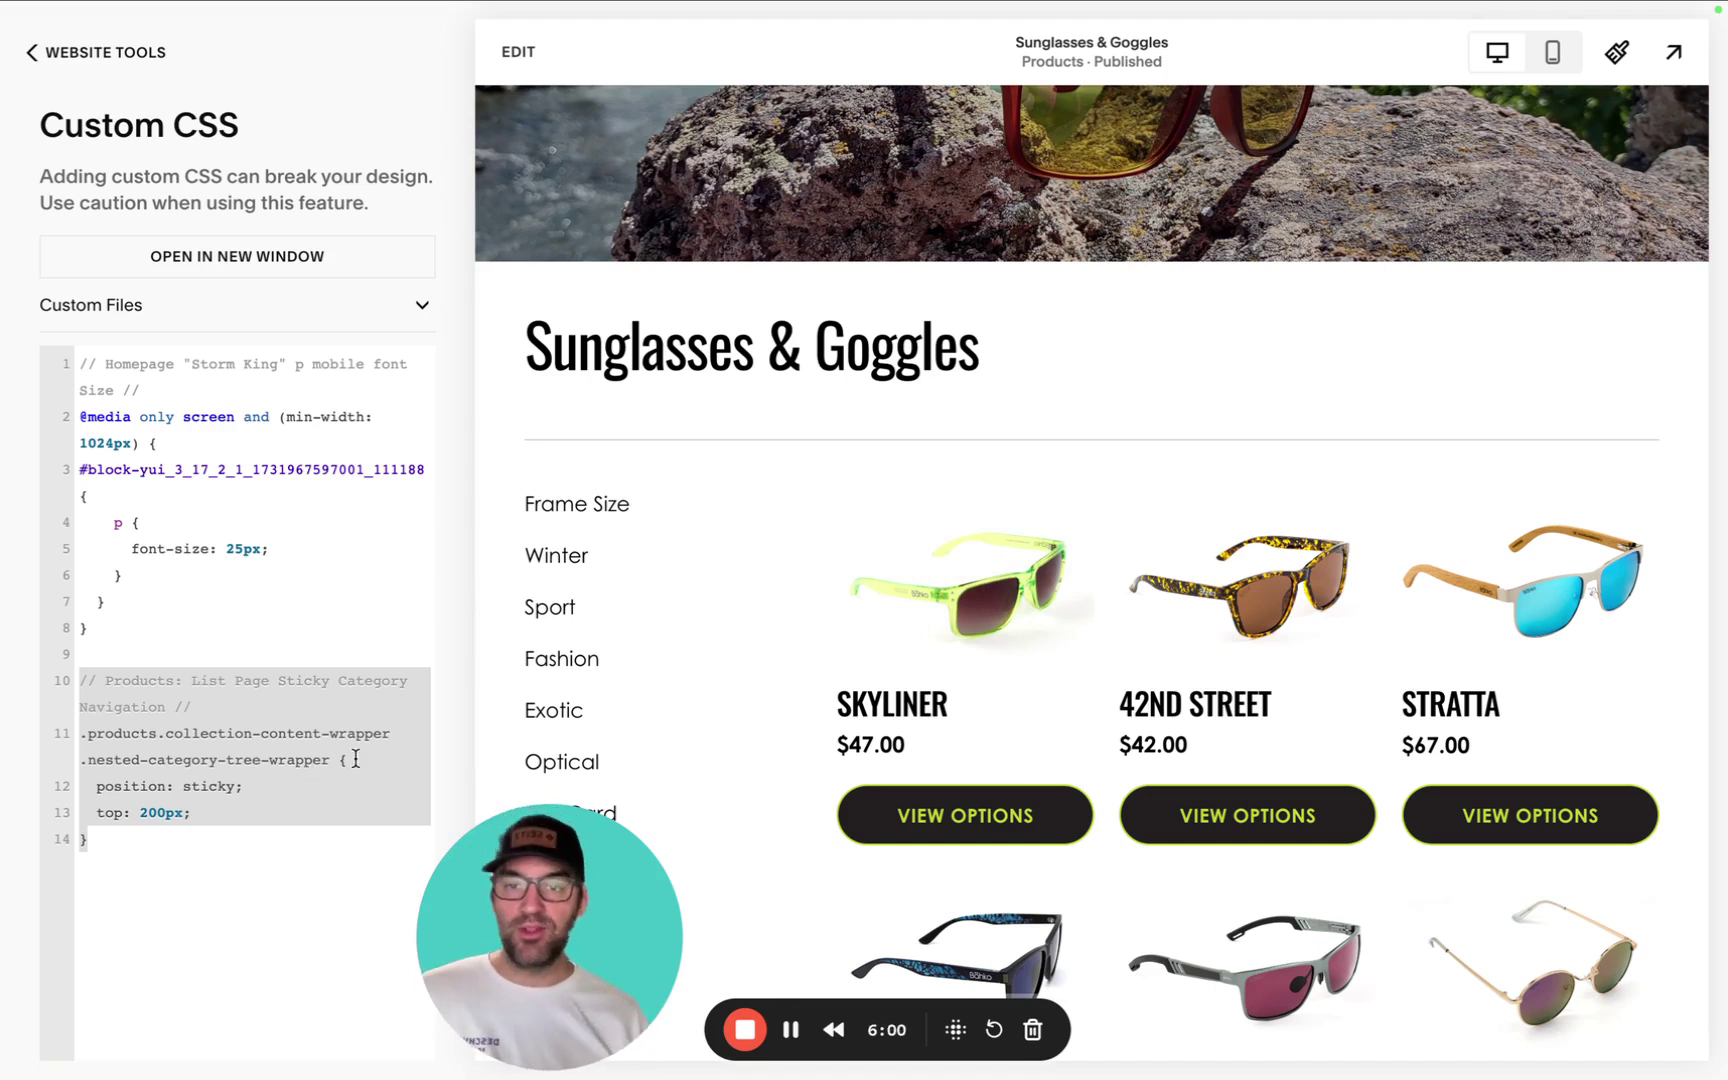
drag(329, 760, 255, 784)
click(103, 795)
click(273, 793)
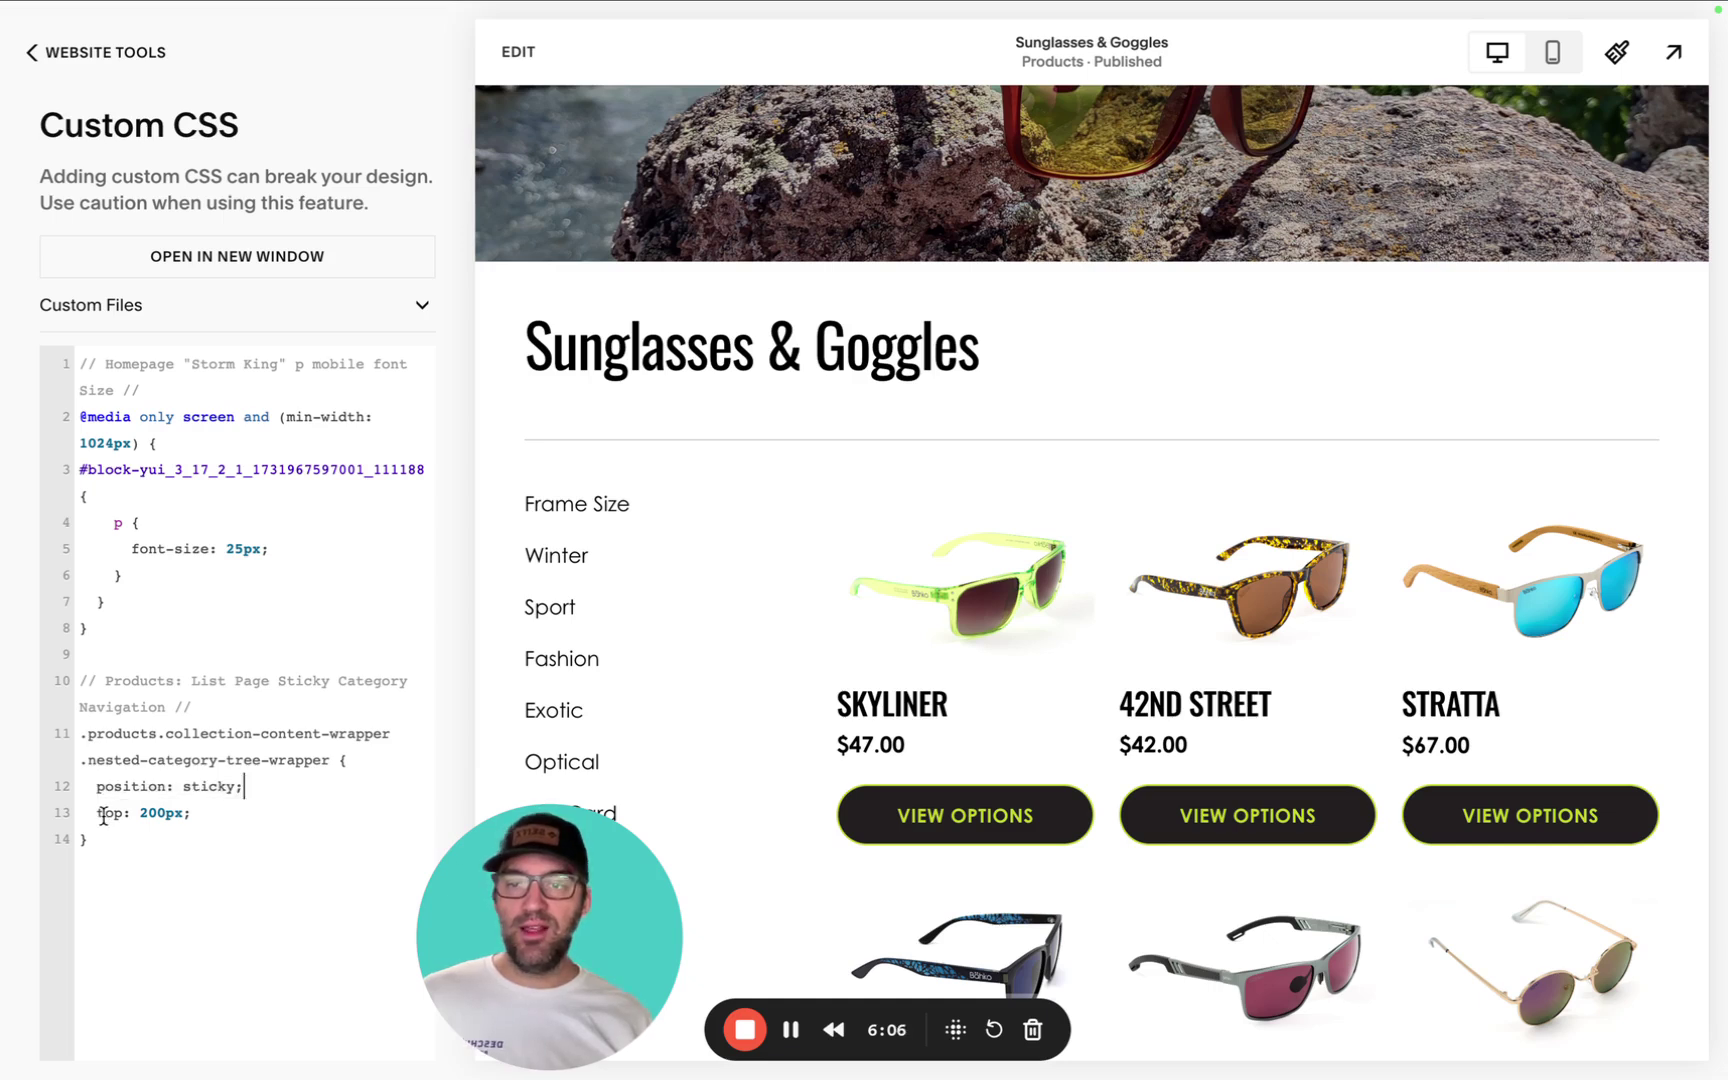
drag(96, 814, 178, 812)
click(215, 812)
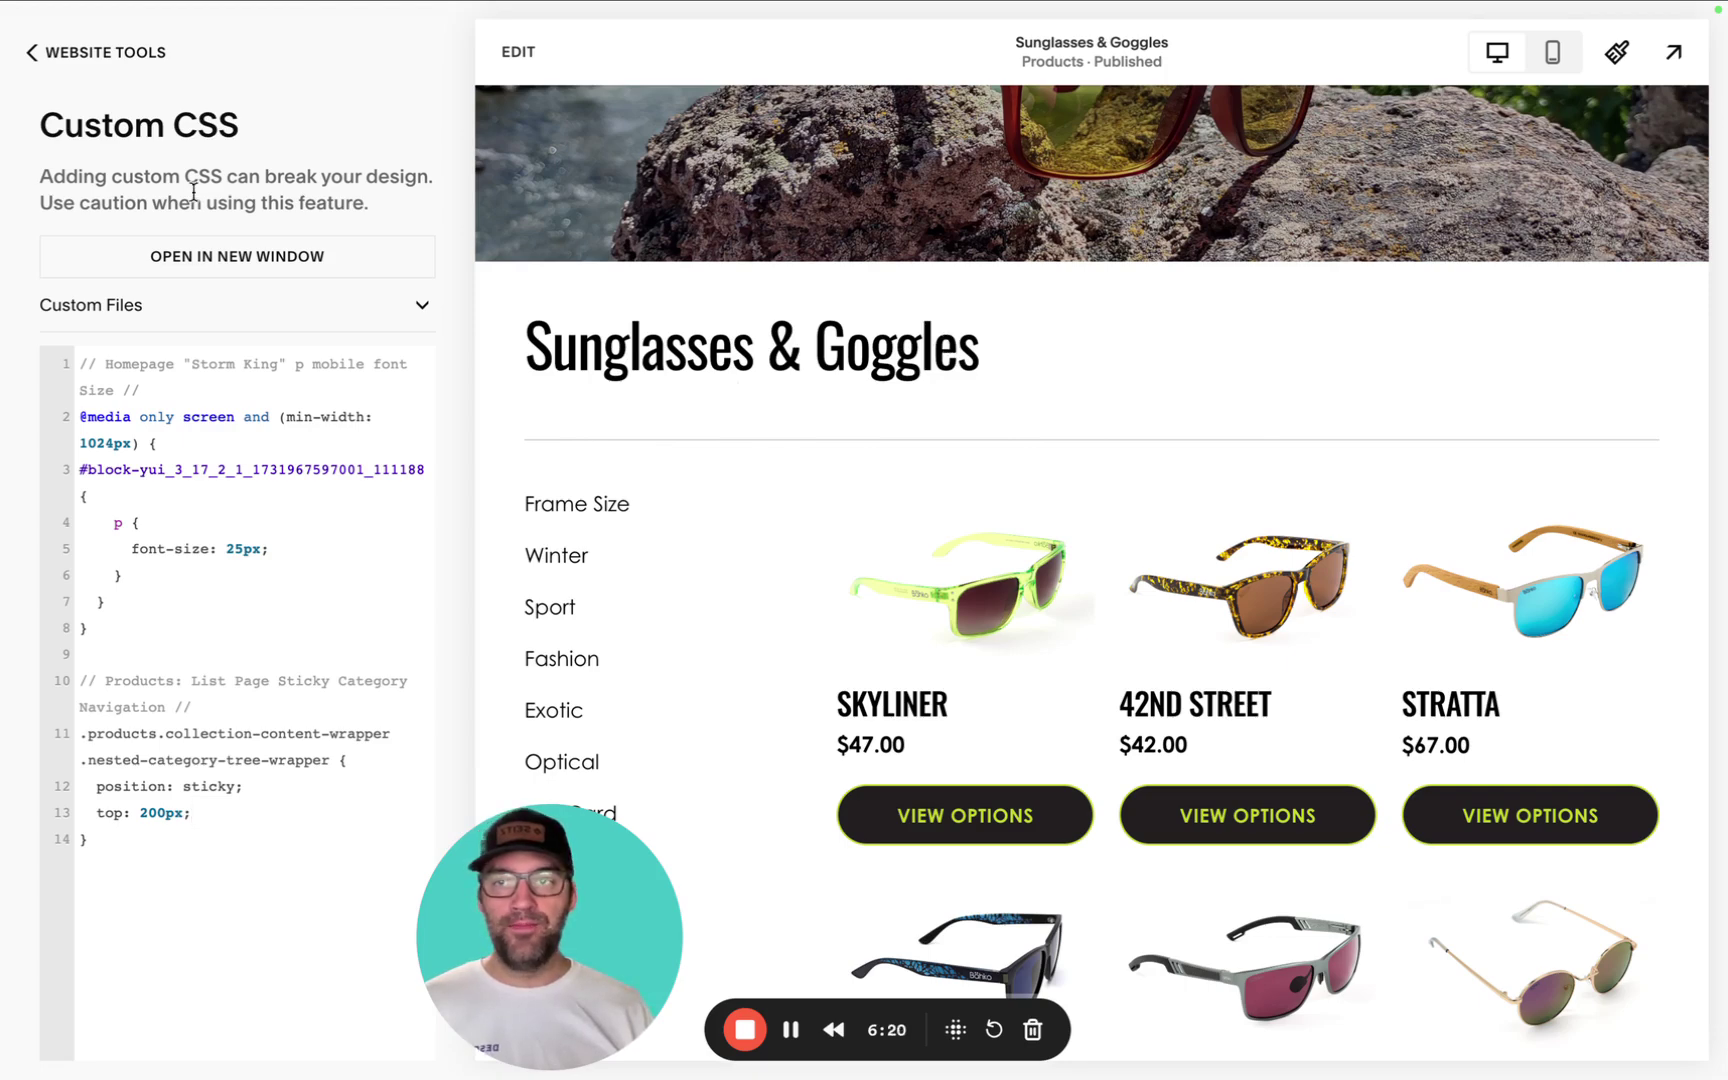
Preview the shop full-screen and scroll to Tumalo, Summit and Storm King Goggle, confirming the sticky category list
click(62, 62)
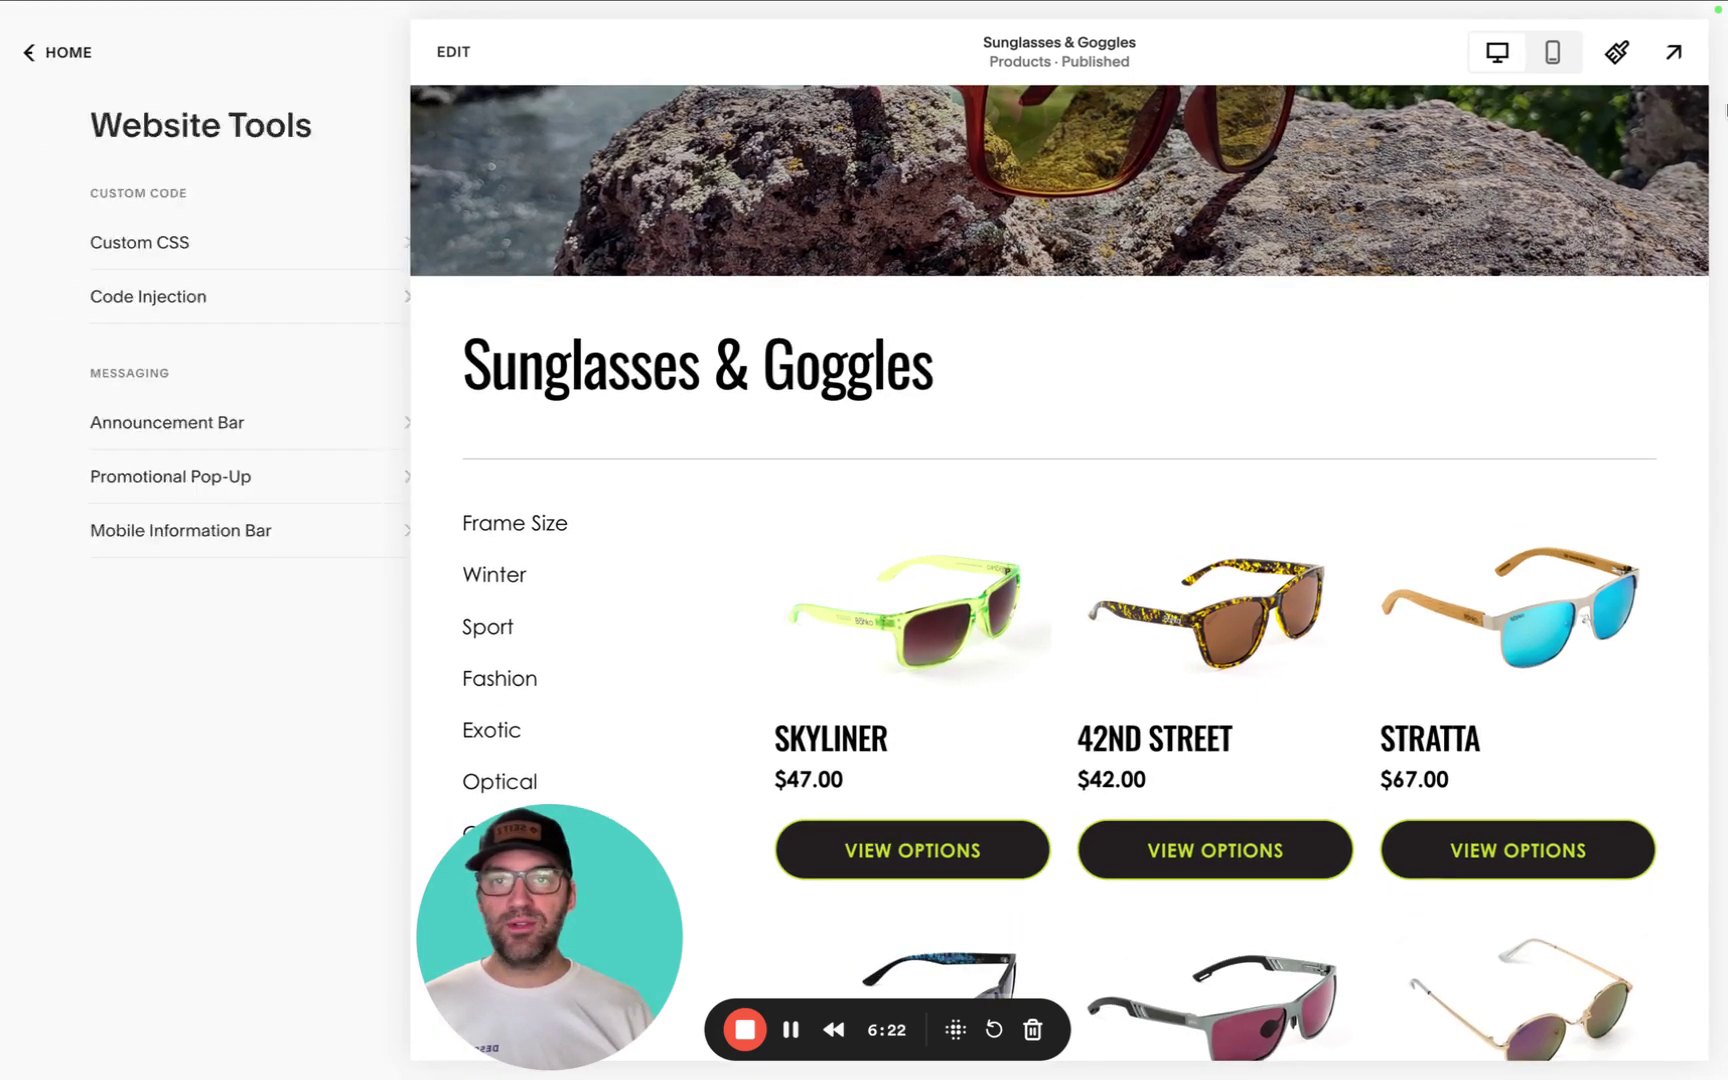
click(1673, 52)
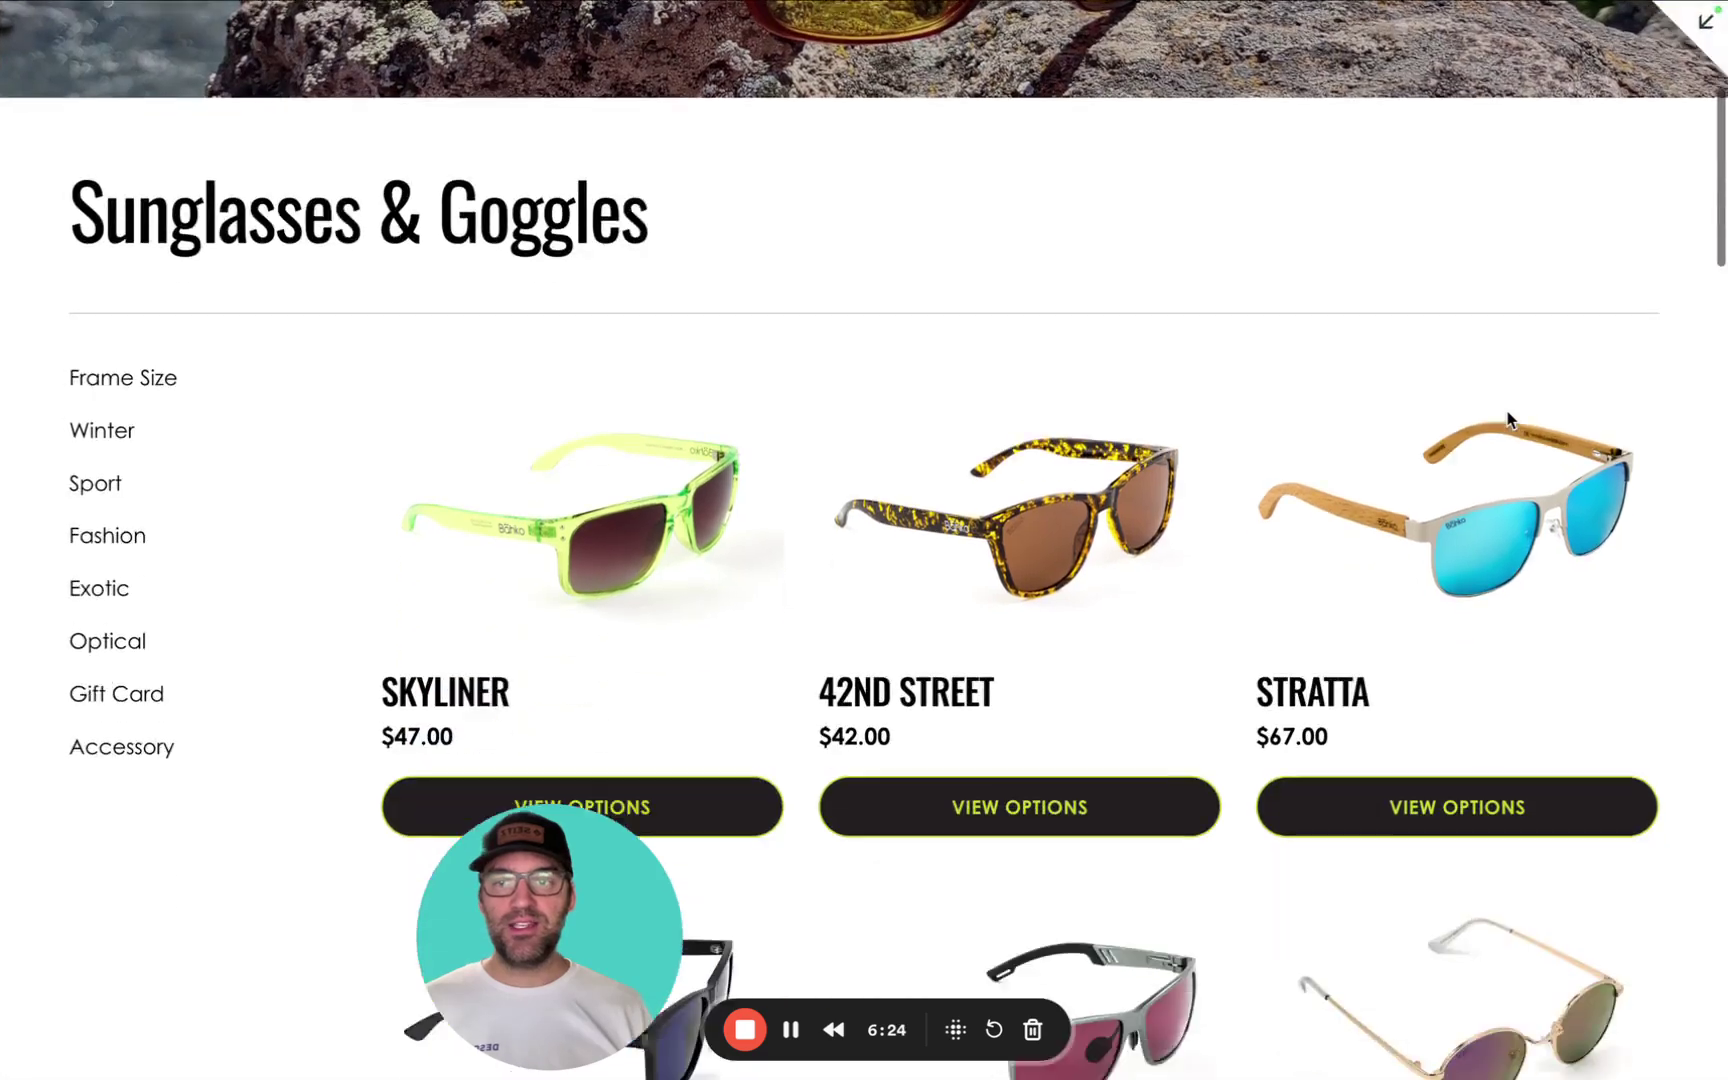
scroll(1510, 420, down, 12)
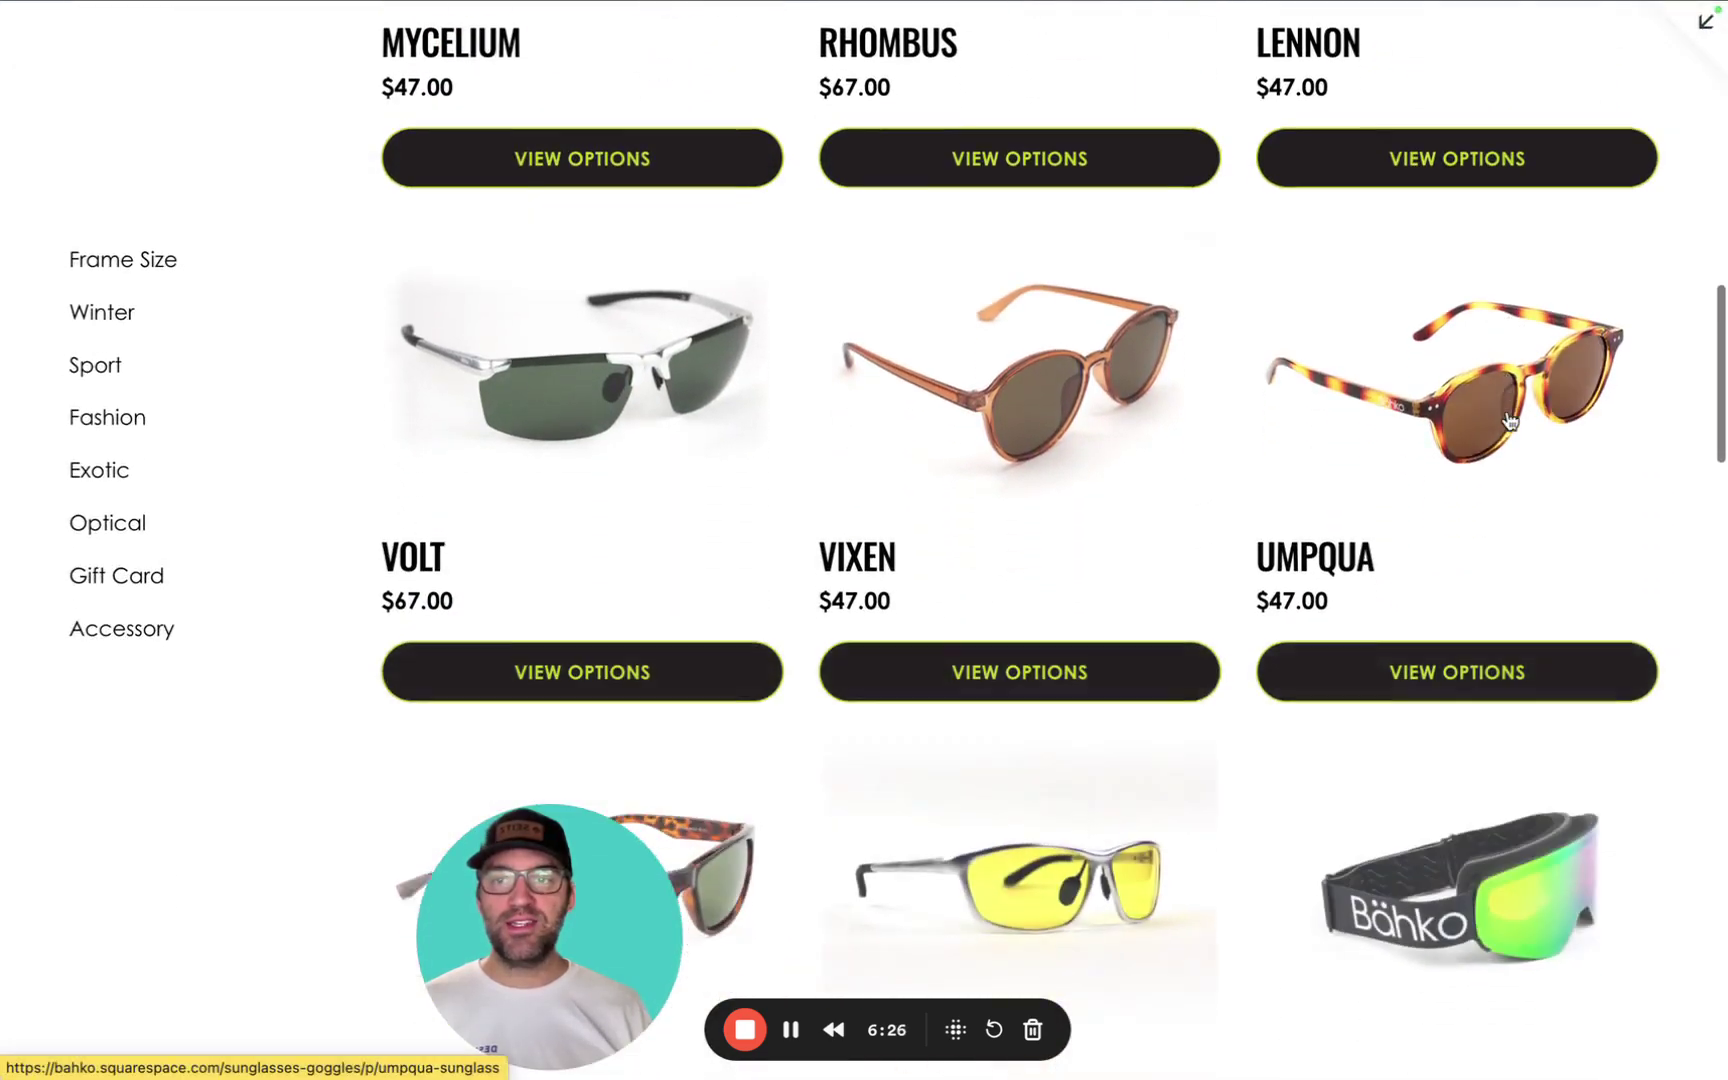
scroll(1510, 420, down, 9)
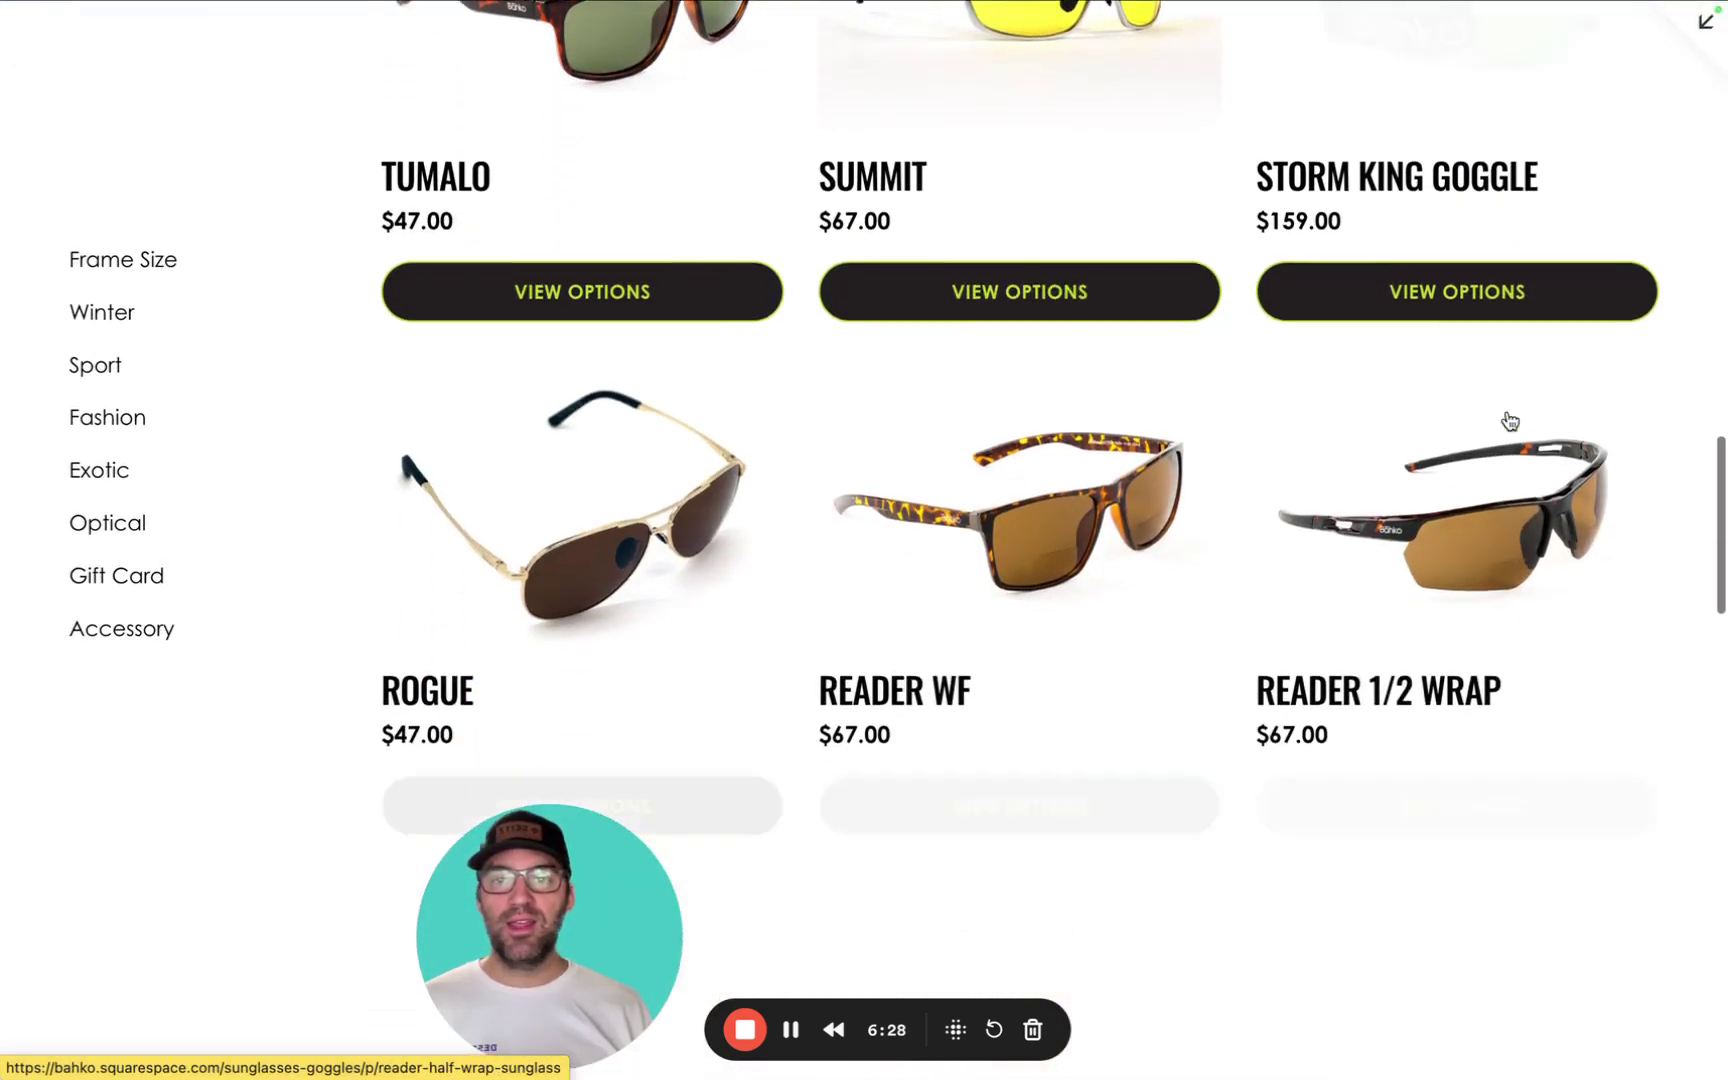
scroll(1510, 420, down, 5)
scroll(1510, 420, down, 4)
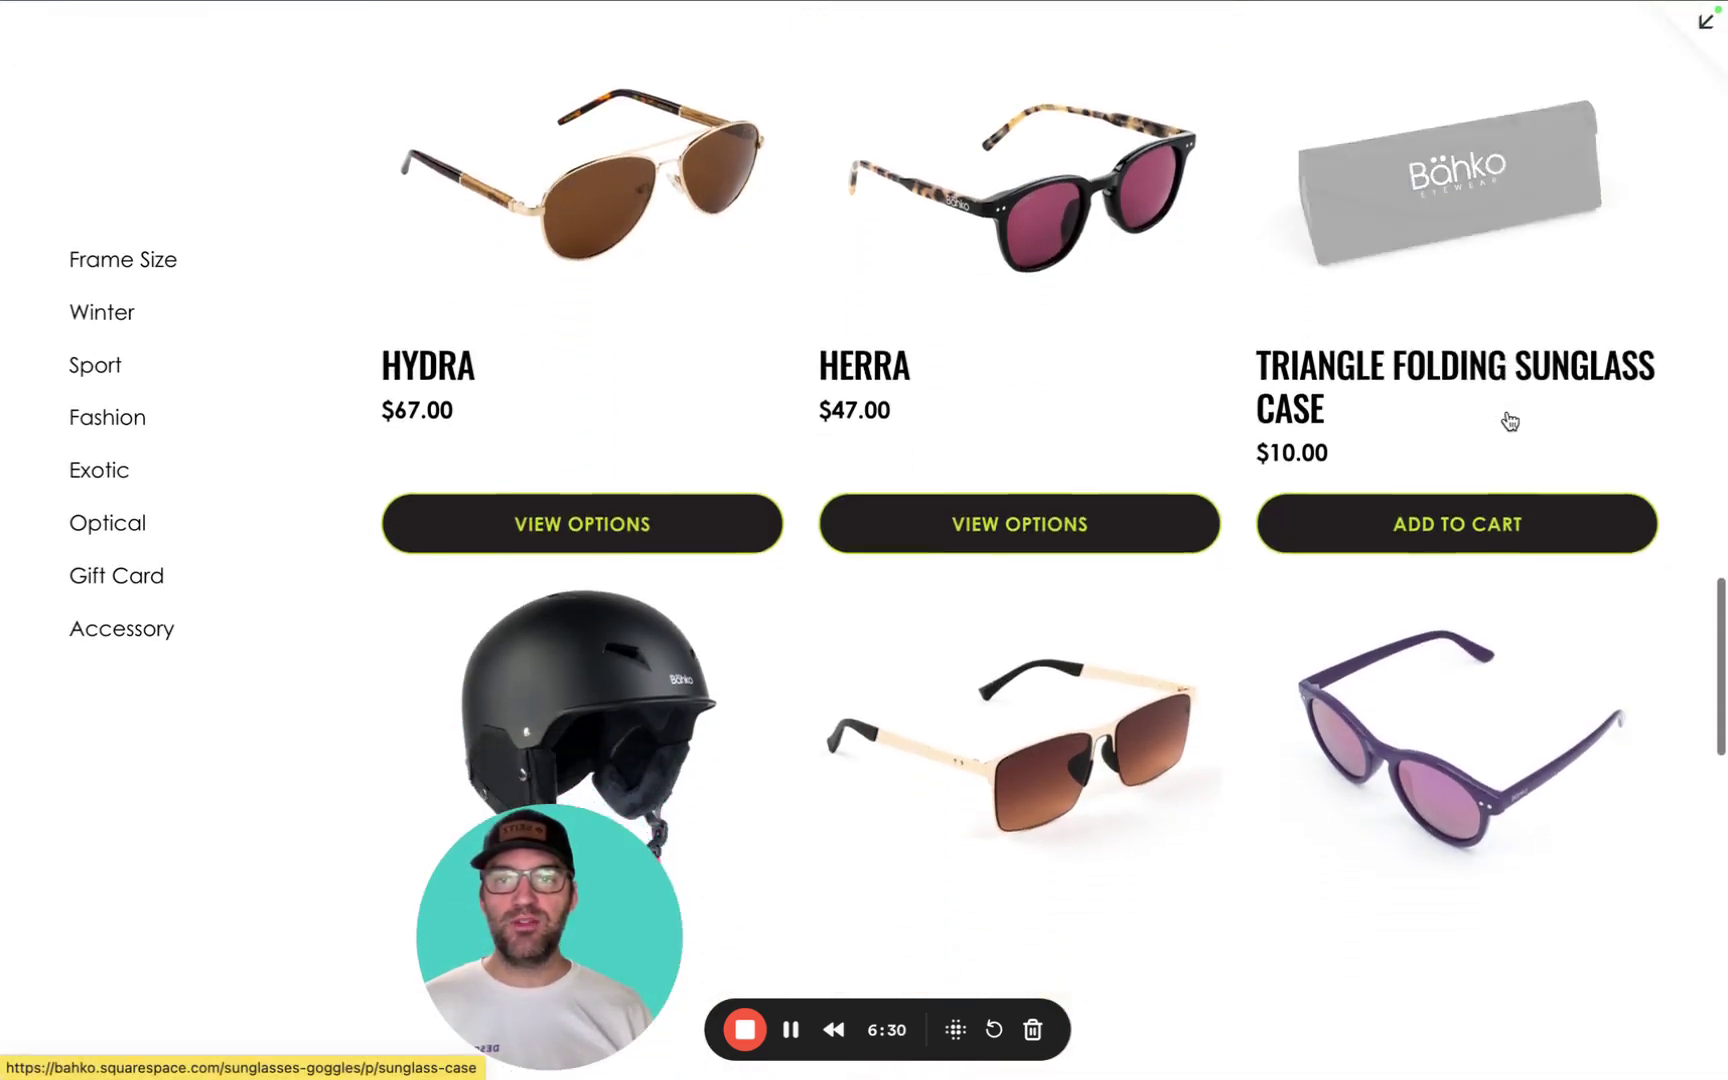
scroll(1510, 420, up, 19)
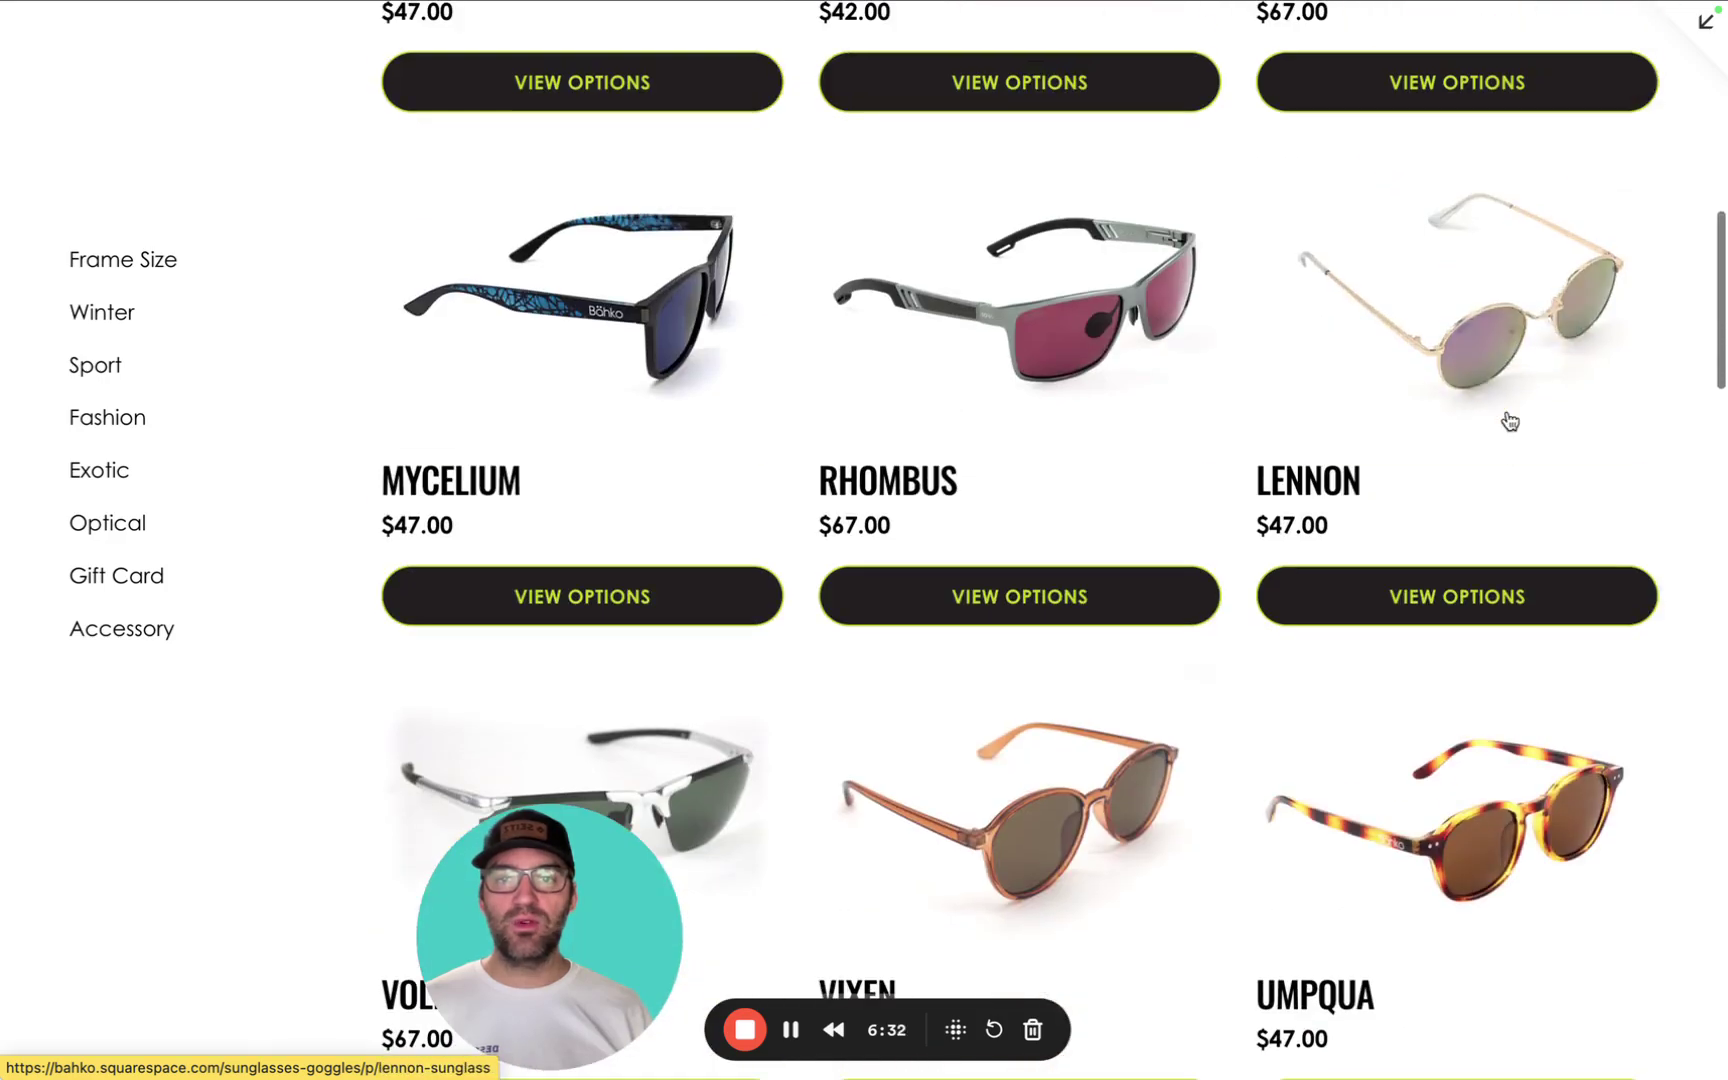
scroll(1510, 421, up, 4)
scroll(1504, 420, down, 5)
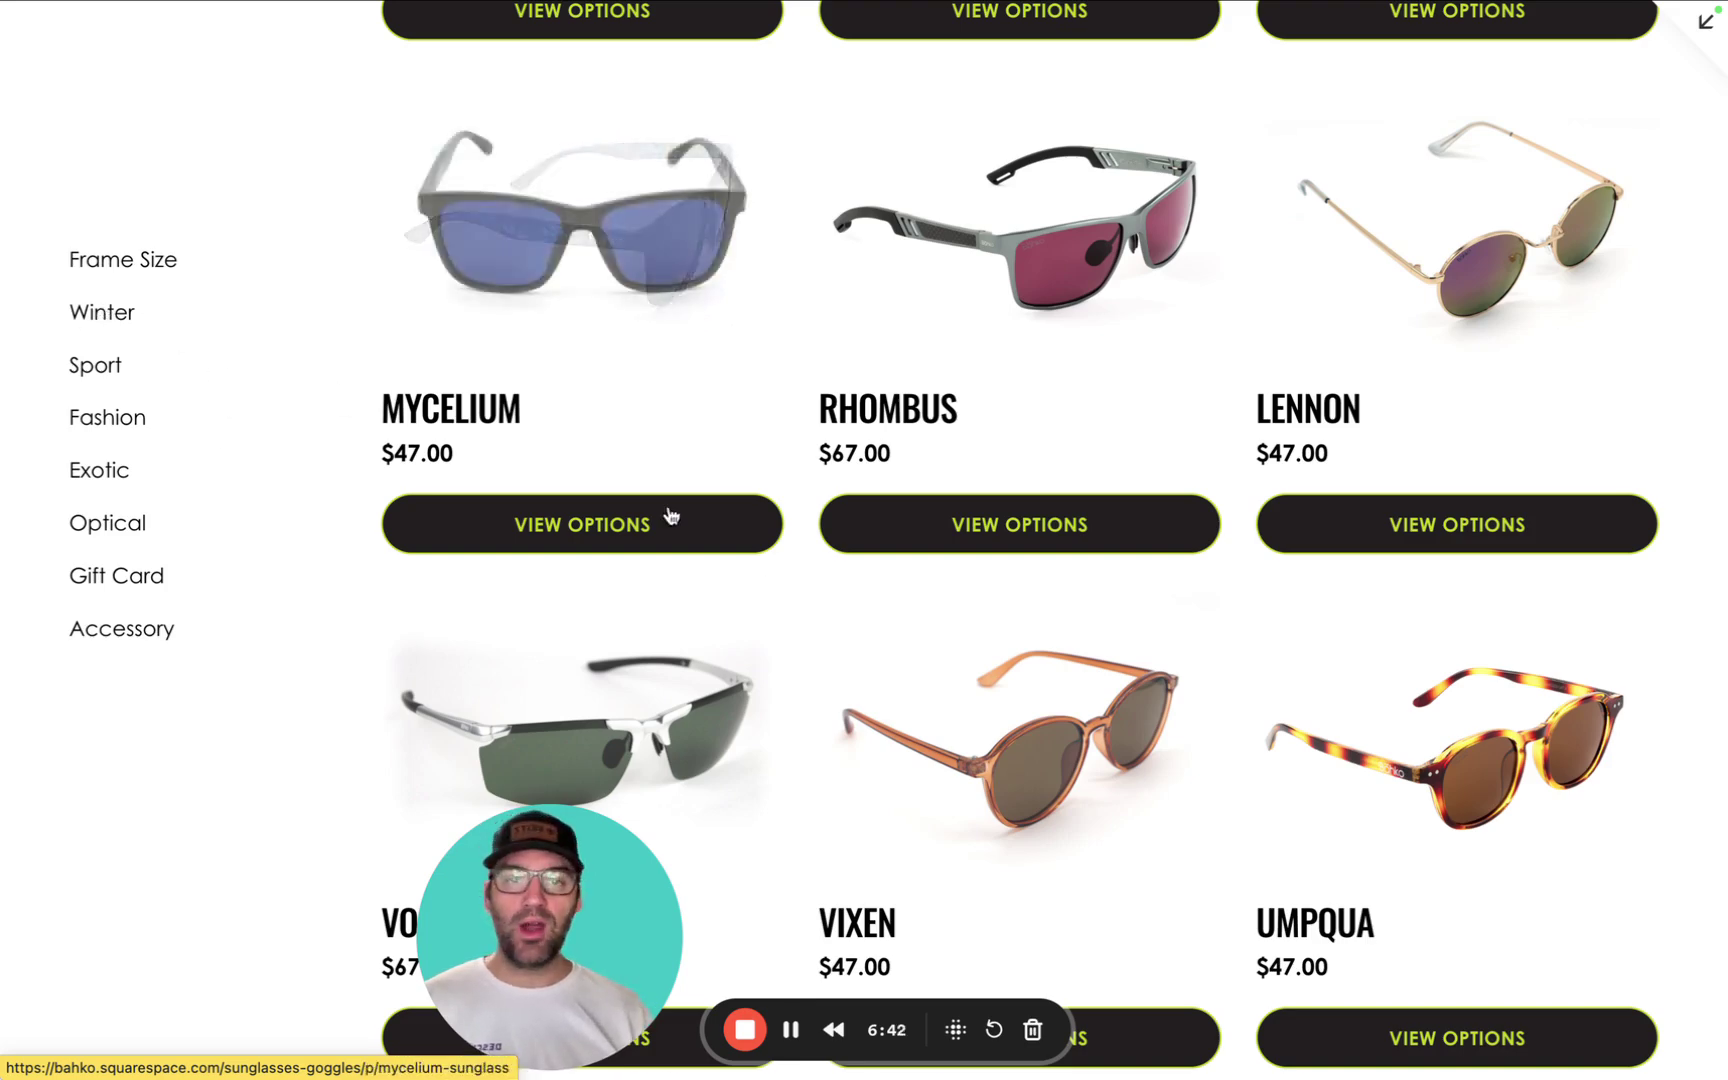
scroll(671, 513, down, 7)
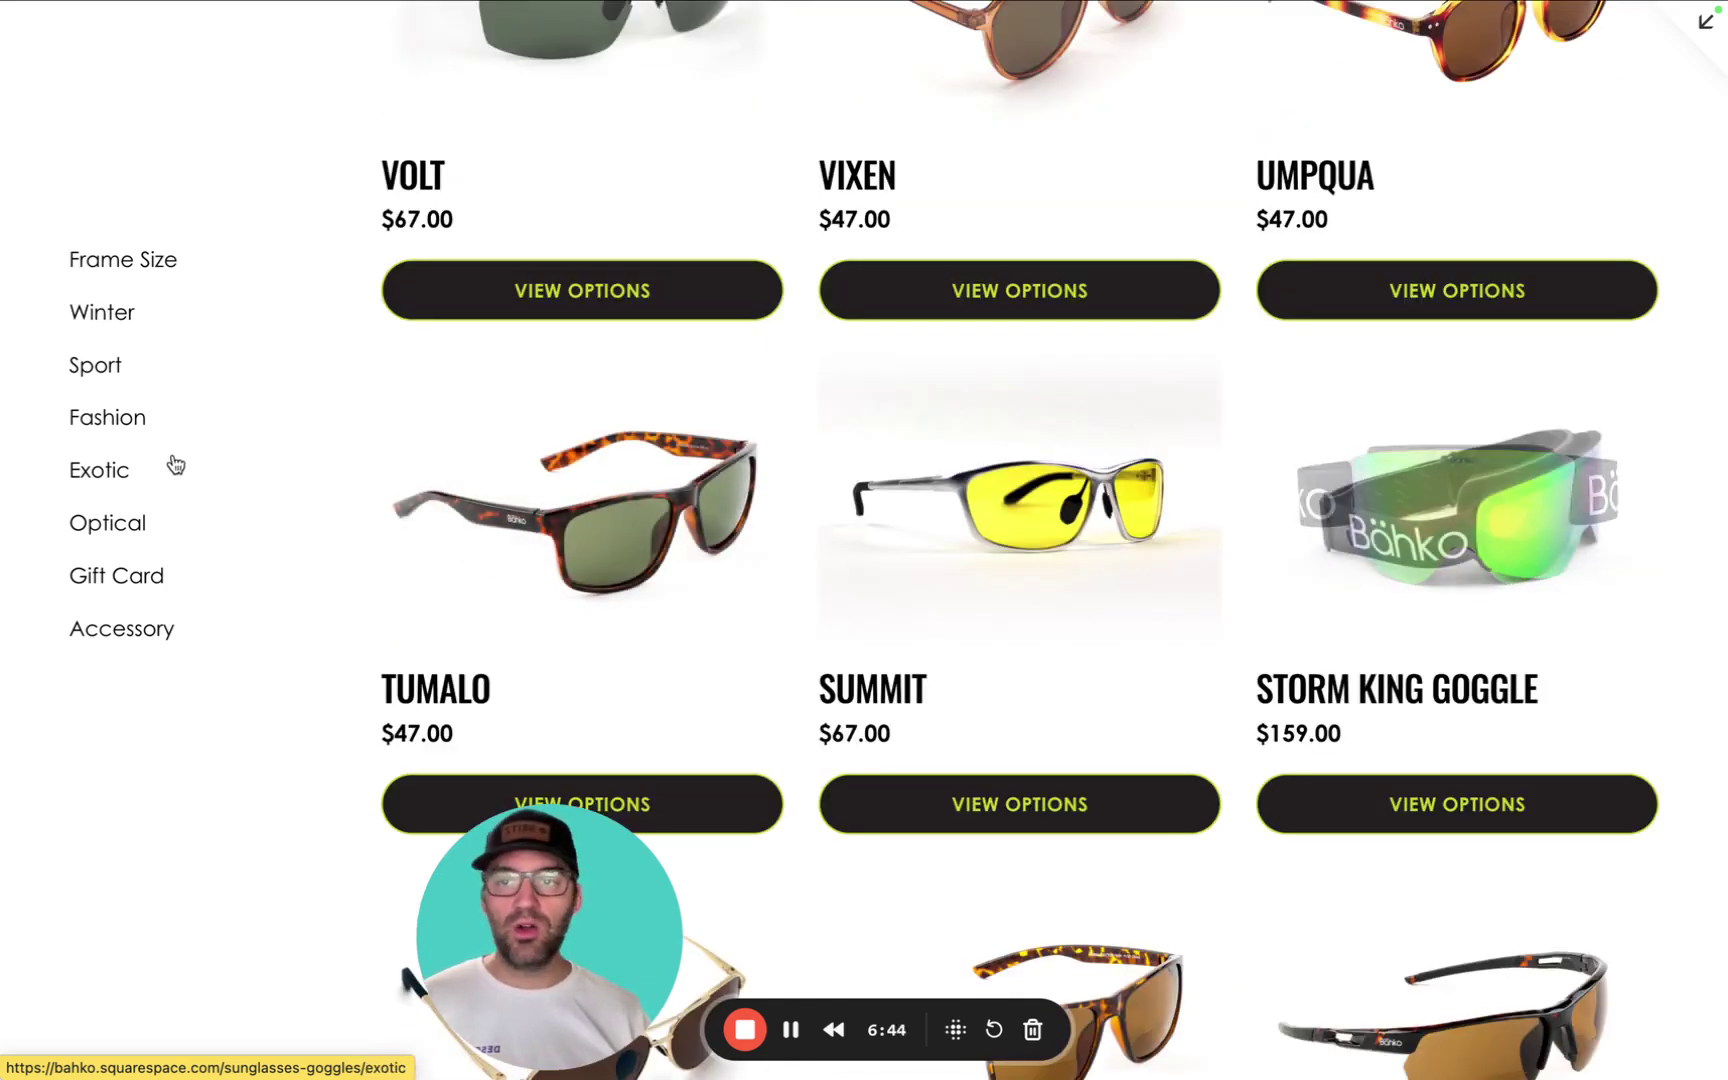